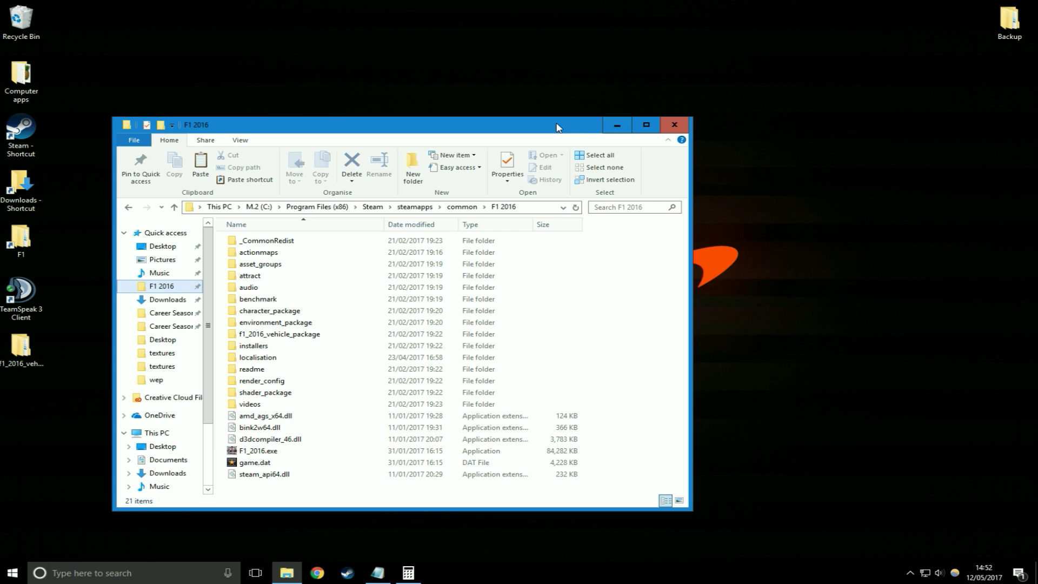
# Move the F1 2016 folder window aside and review the upgrades and engines lists in the Notepad notes
pyautogui.moveTo(558, 126); pyautogui.dragTo(503, 98)
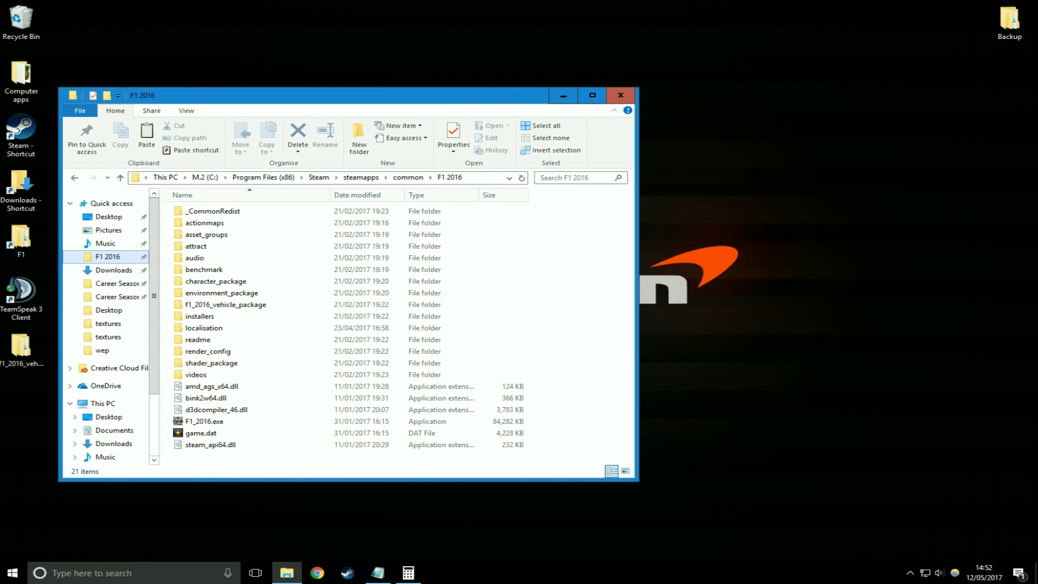
pyautogui.moveTo(458, 93); pyautogui.dragTo(459, 88)
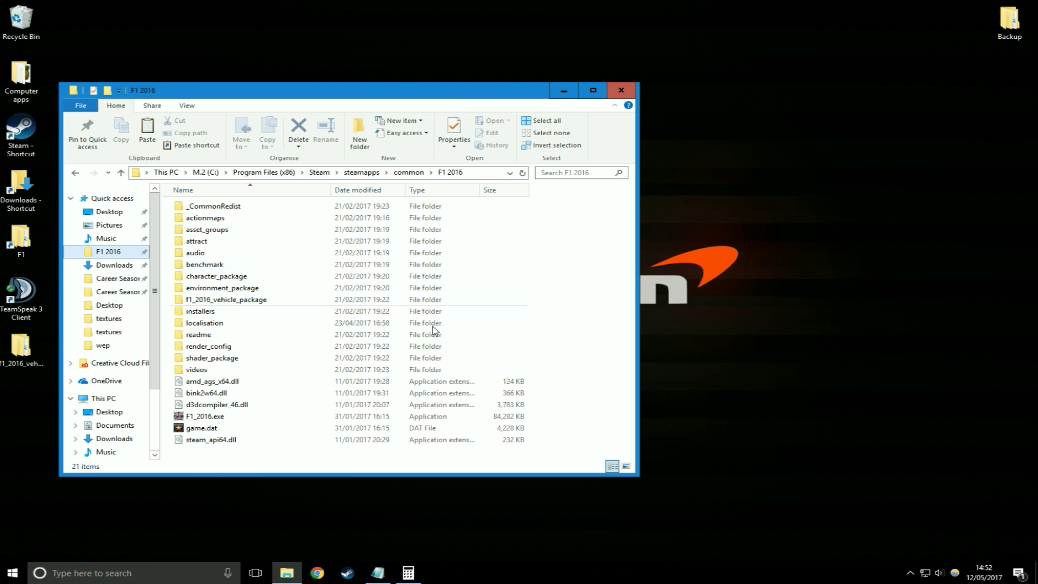
pyautogui.click(379, 574)
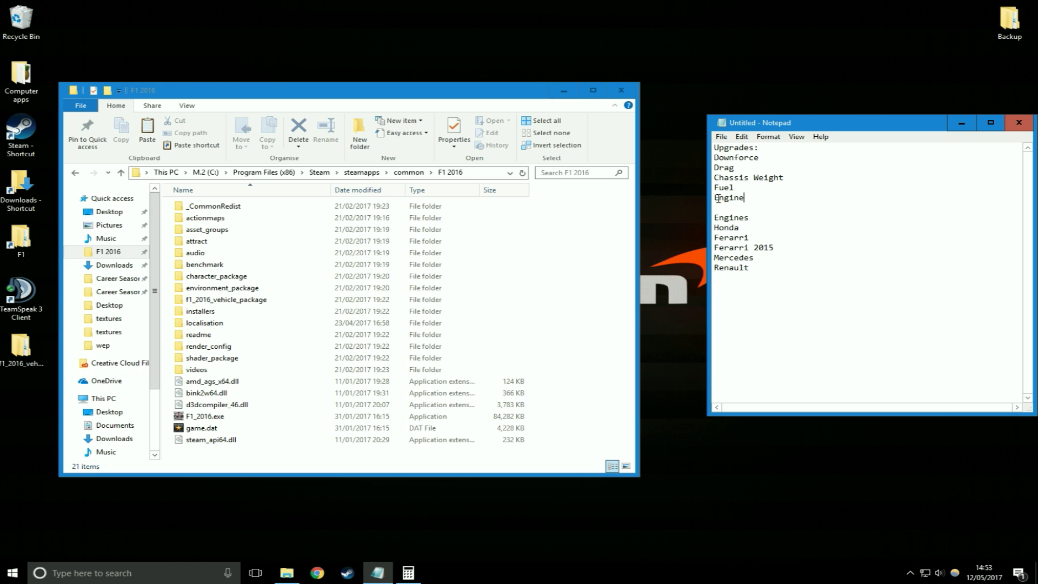
pyautogui.click(961, 123)
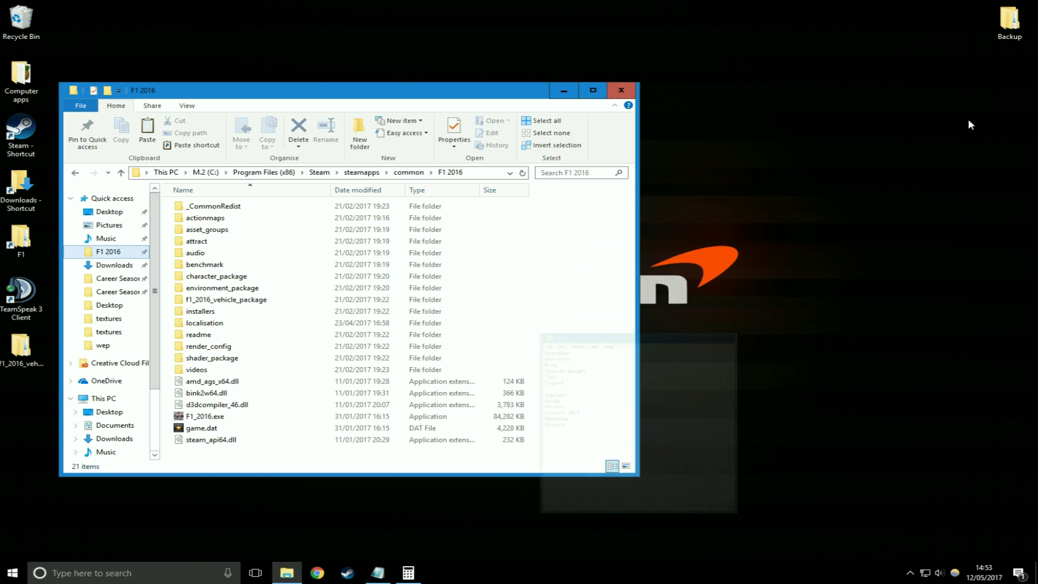
pyautogui.click(378, 567)
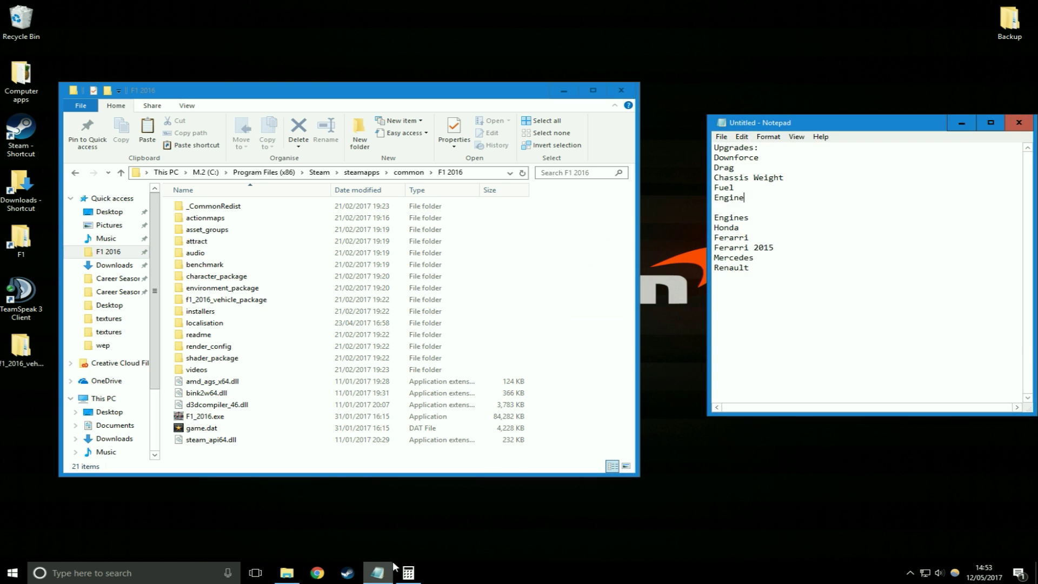
pyautogui.click(958, 115)
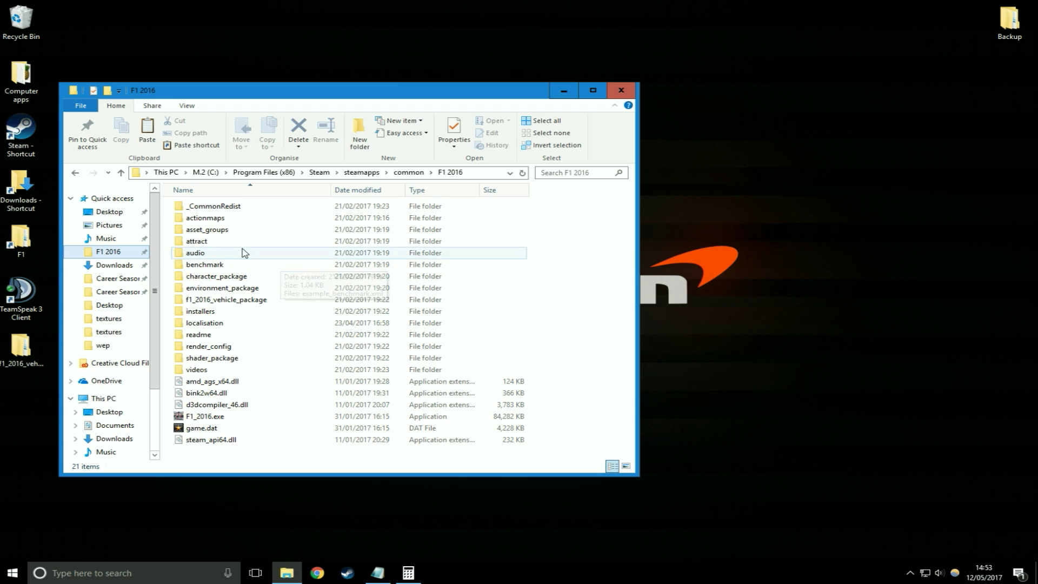
# Locate the f1_2016_vehicle_package folder inside the game's asset_groups folder, and put the folder window away
pyautogui.doubleClick(224, 230)
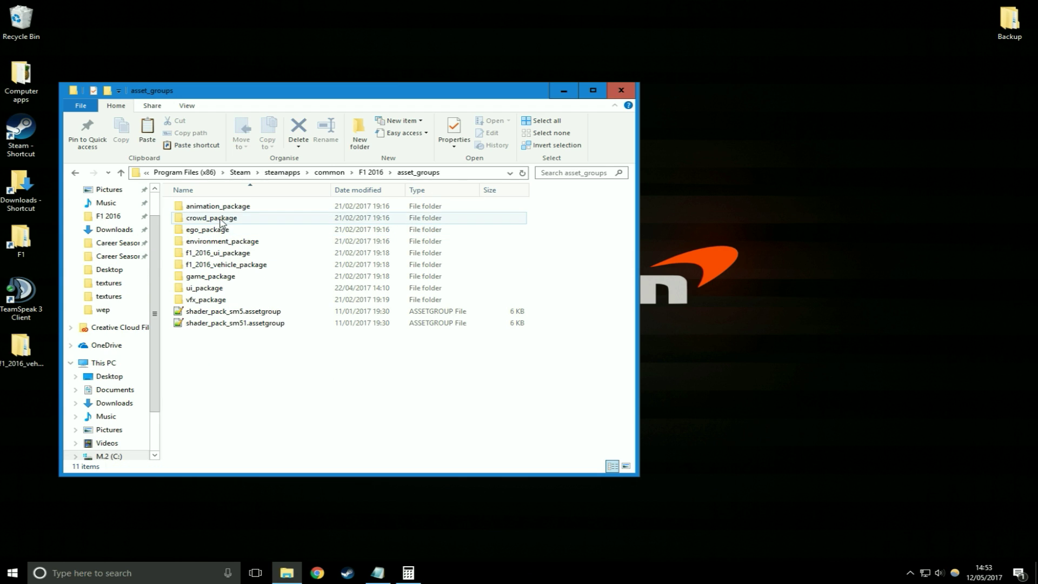
pyautogui.doubleClick(242, 264)
pyautogui.click(575, 96)
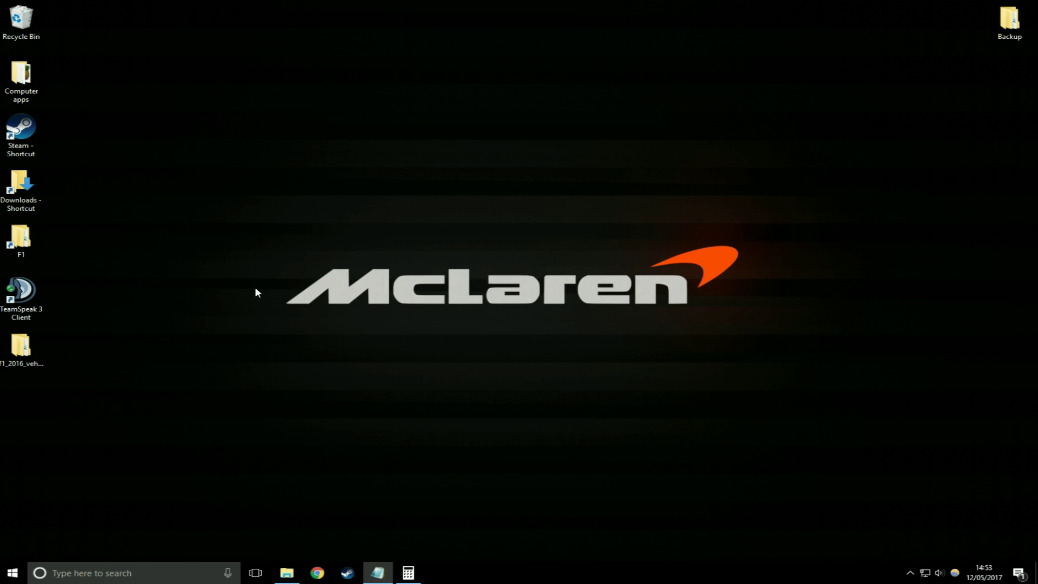
# Open ferrari.erp in EEA from teams\ferrari\wep in the desktop's f1_2016_vehicle_package folder, and close the folder window
pyautogui.doubleClick(21, 349)
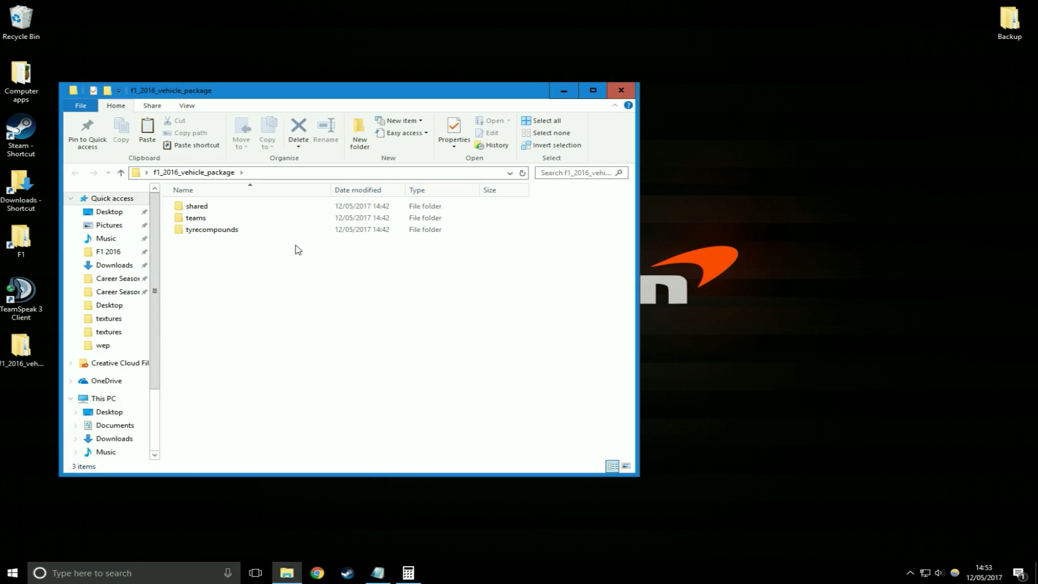
pyautogui.doubleClick(213, 219)
pyautogui.doubleClick(205, 210)
pyautogui.doubleClick(210, 208)
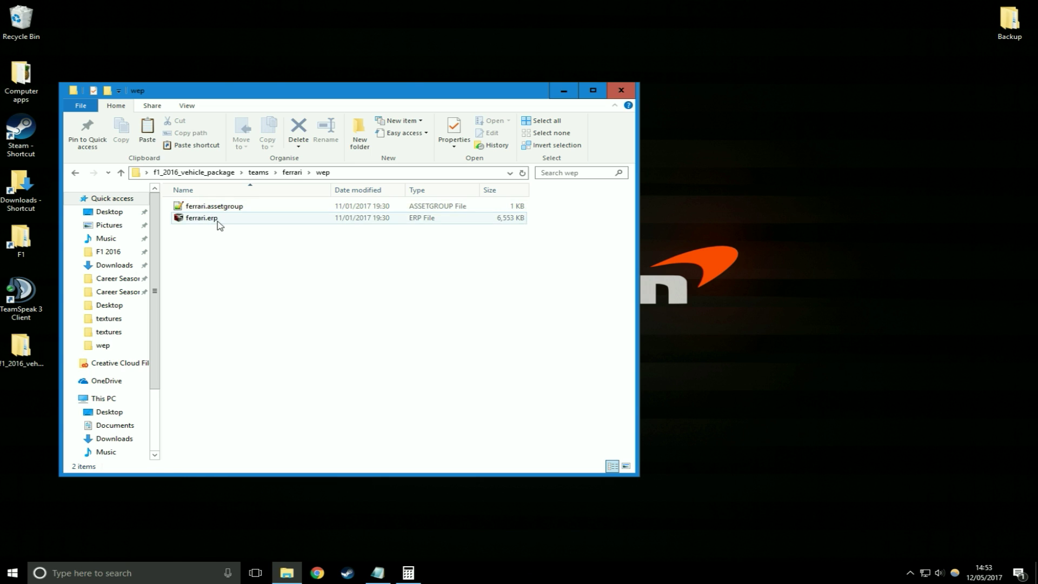
pyautogui.click(218, 225)
pyautogui.doubleClick(208, 220)
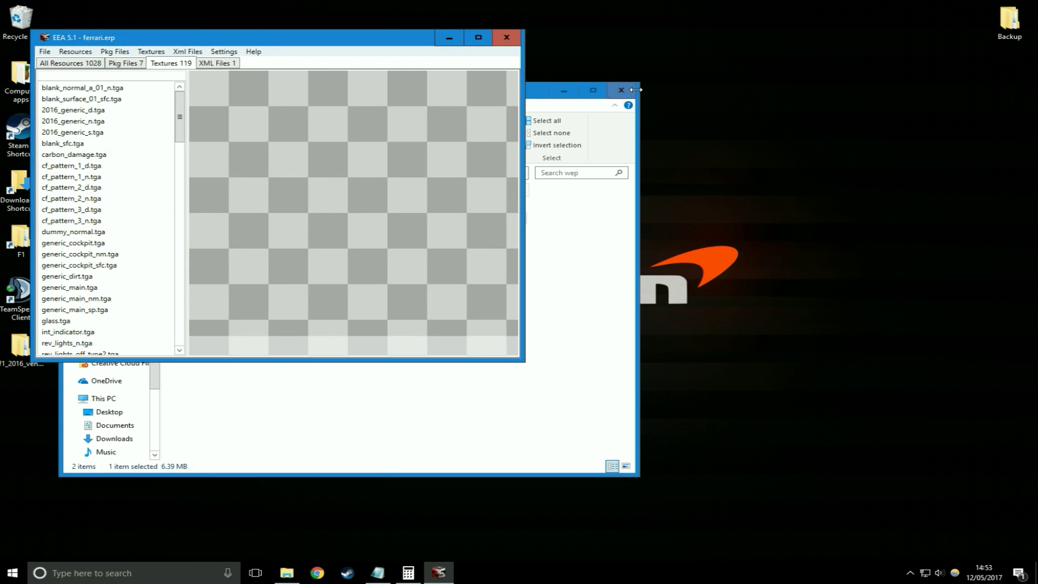
pyautogui.click(621, 90)
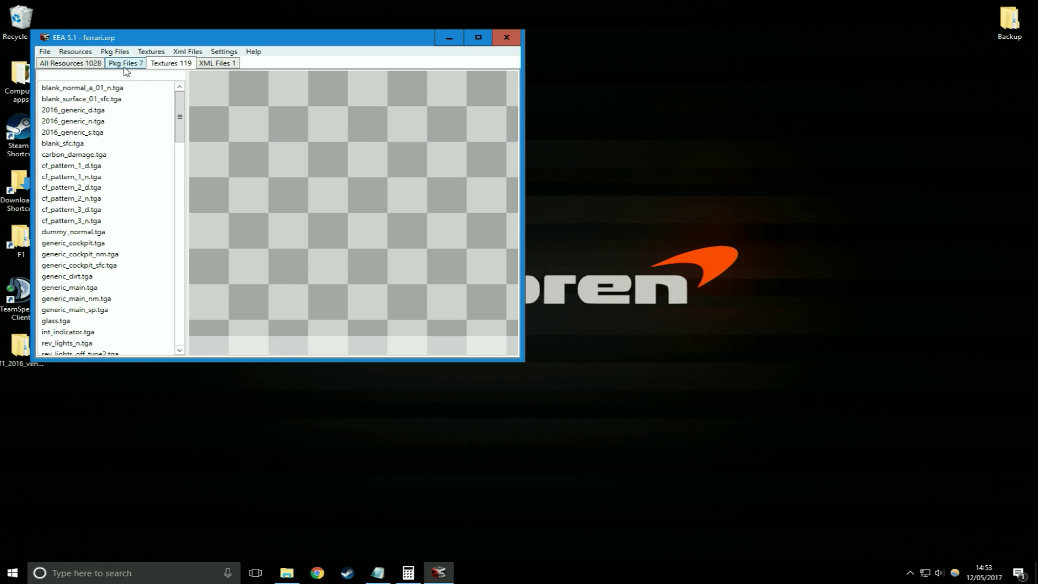
# Export the ferrari.vtf XML file to the Desktop as ferrari.vtf.xml and minimize EEA
pyautogui.click(208, 65)
pyautogui.click(95, 88)
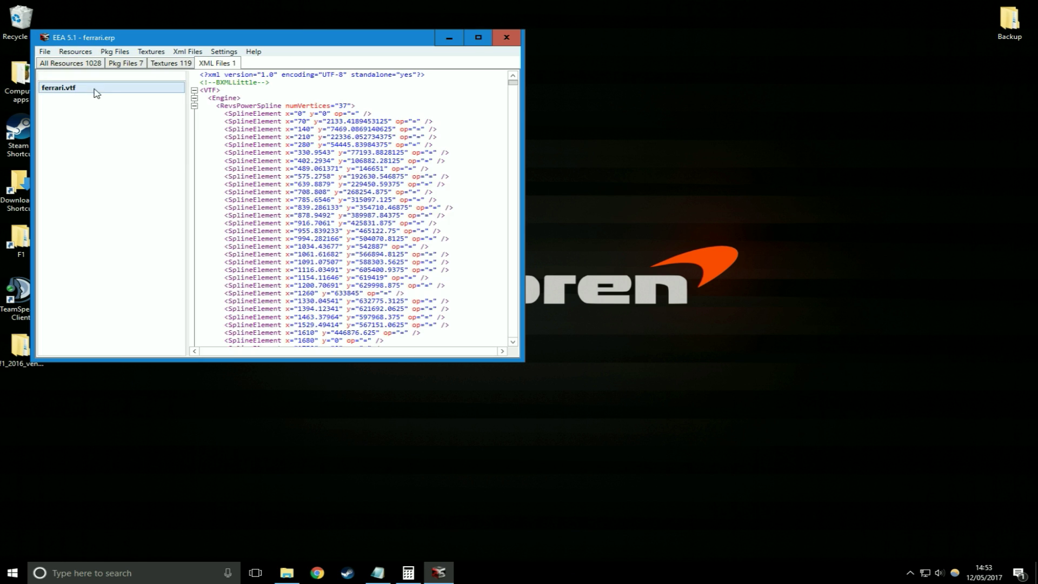
pyautogui.click(188, 51)
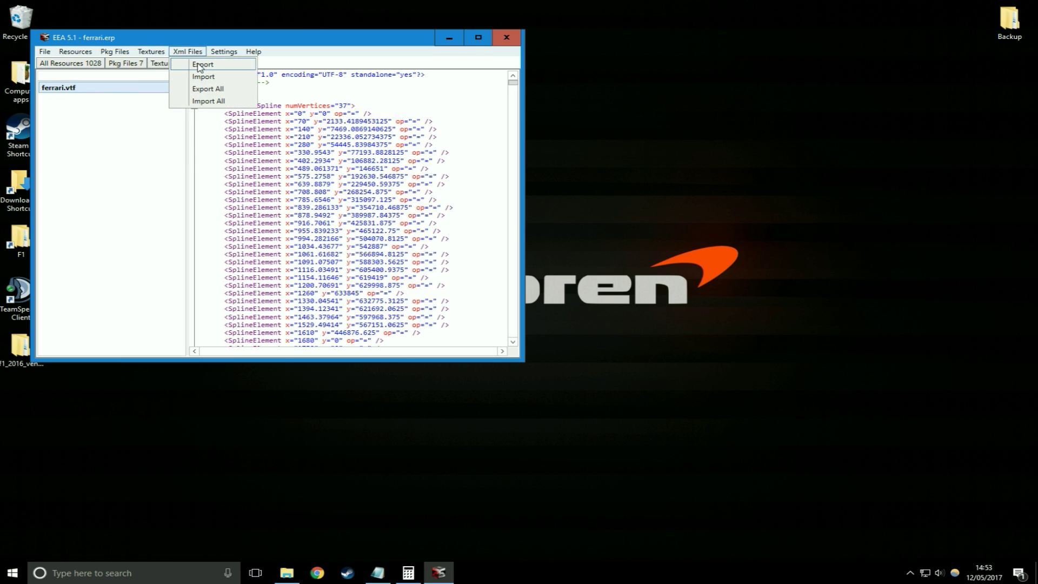
pyautogui.click(200, 64)
pyautogui.click(445, 317)
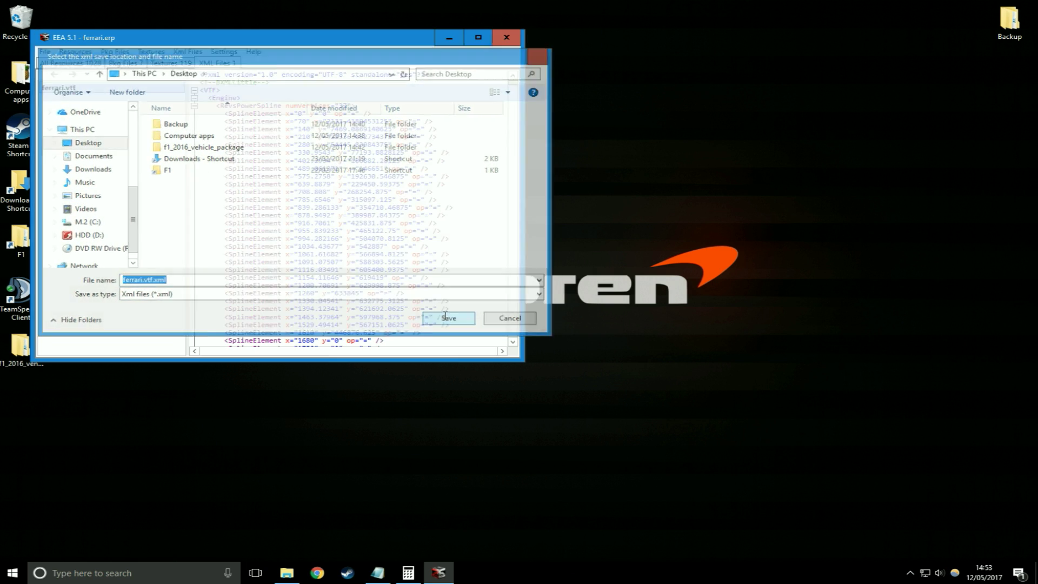
pyautogui.click(449, 38)
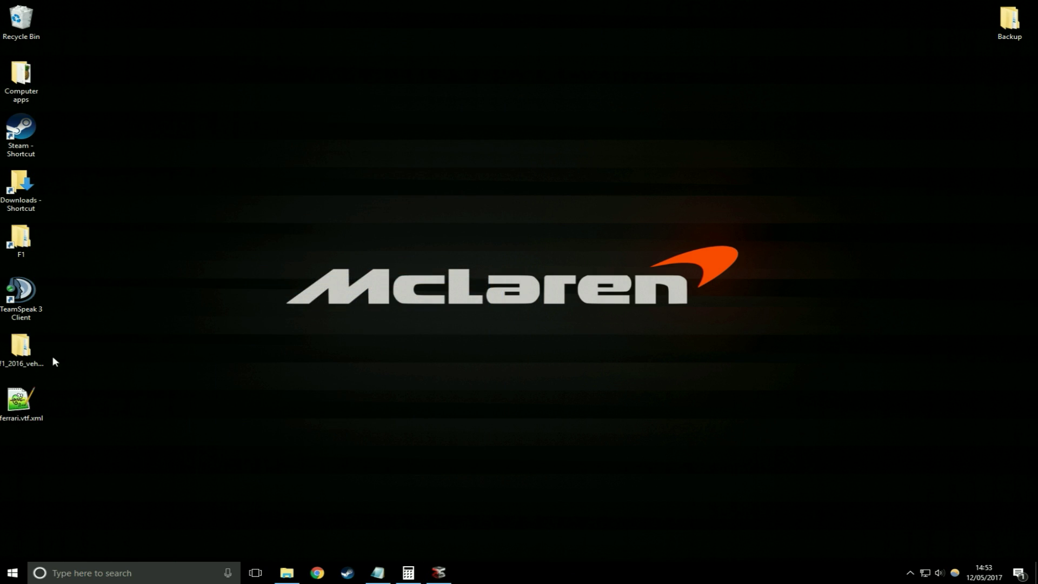
# Duplicate ferrari.vtf.xml on the desktop
pyautogui.rightClick(31, 387)
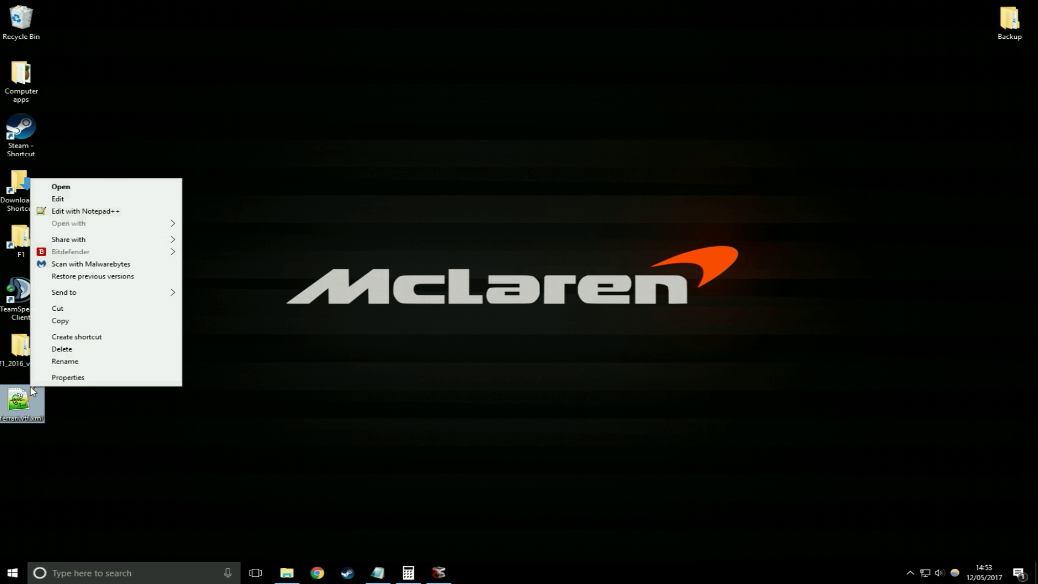
pyautogui.click(62, 349)
pyautogui.rightClick(24, 462)
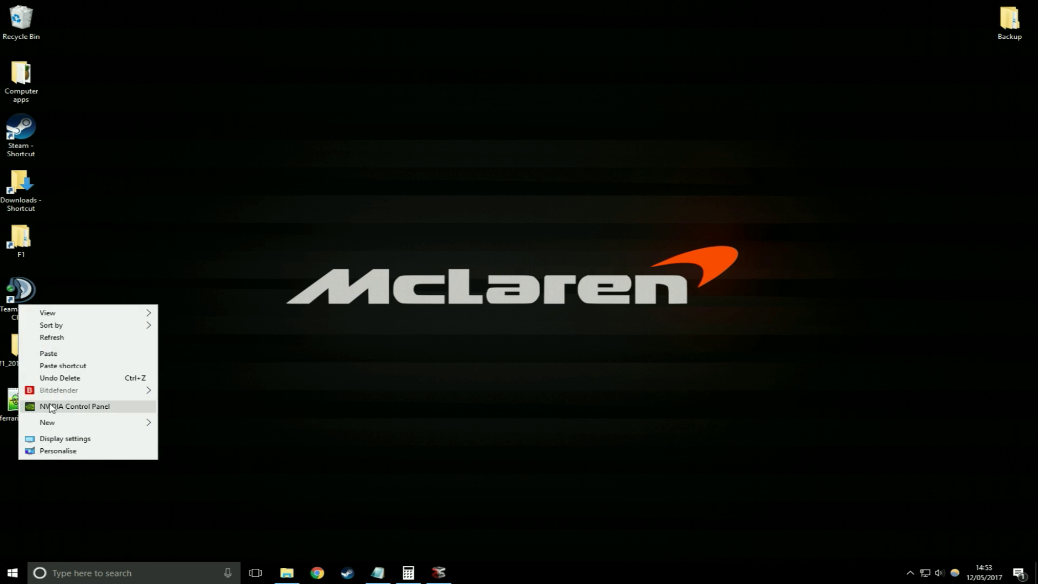
pyautogui.click(48, 353)
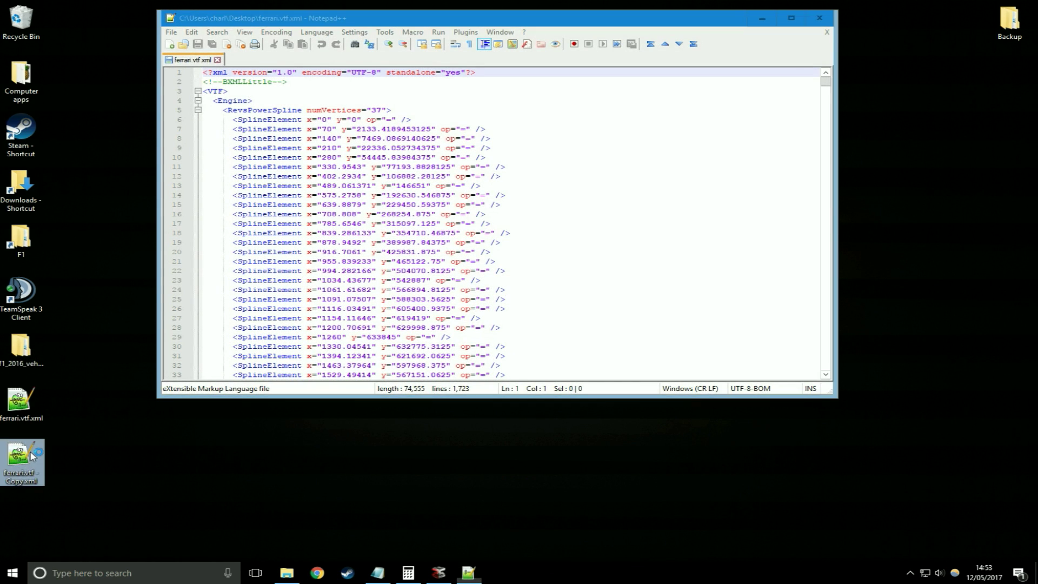
# Open the copied XML in Notepad++ alongside the original, maximize the window, and move the copy to the other view
pyautogui.doubleClick(31, 454)
pyautogui.doubleClick(722, 17)
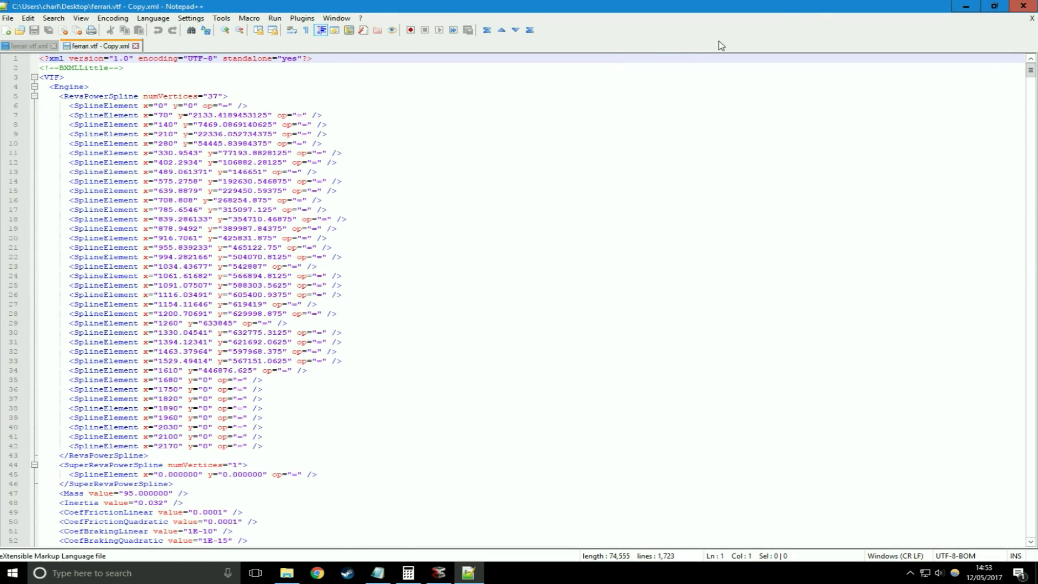
pyautogui.moveTo(103, 47); pyautogui.dragTo(934, 129)
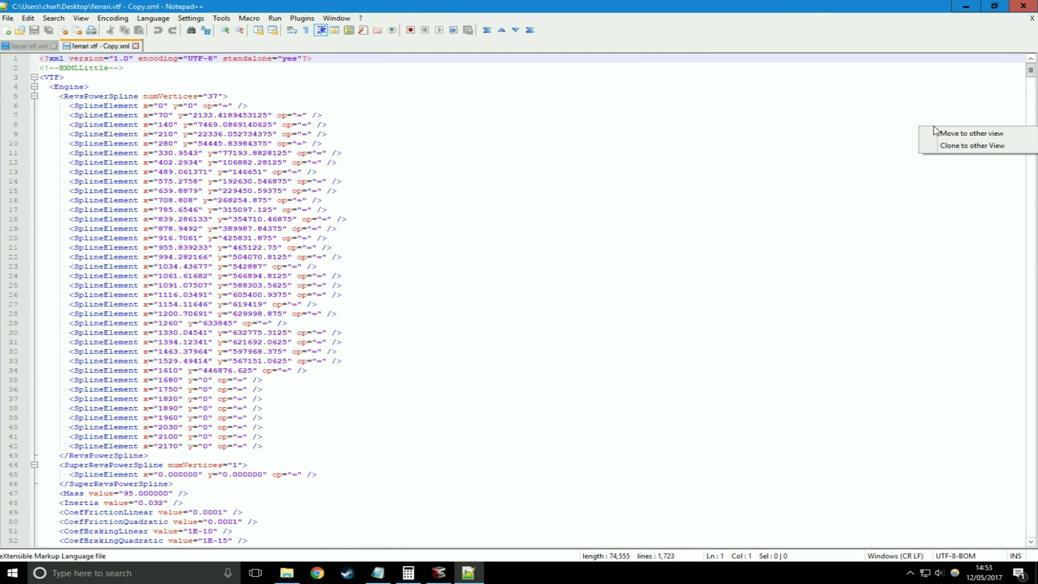
pyautogui.click(944, 134)
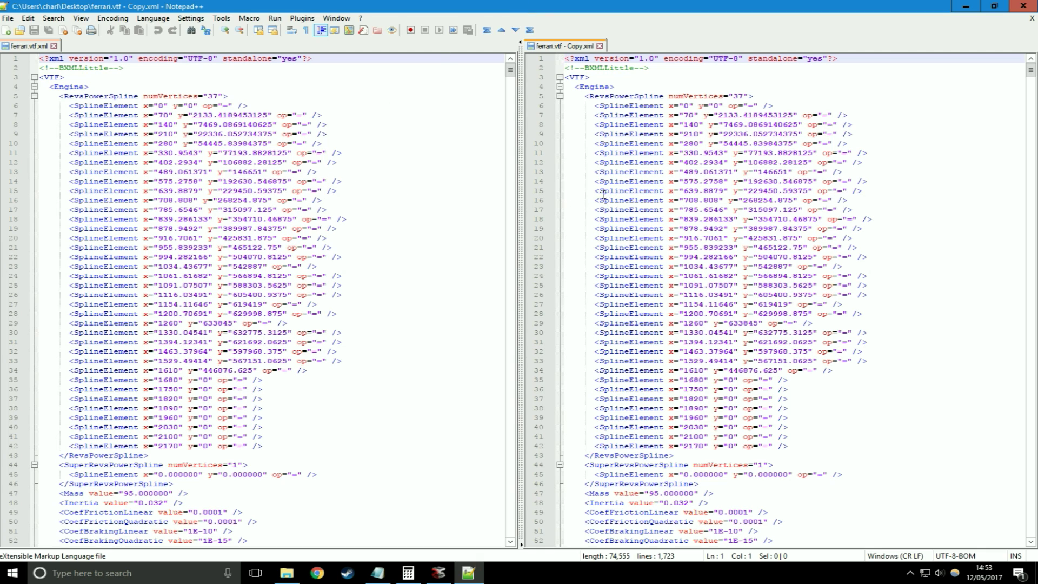
# Compare the RevsPowerSpline entries of the original file and its copy side by side
pyautogui.click(123, 200)
pyautogui.click(690, 217)
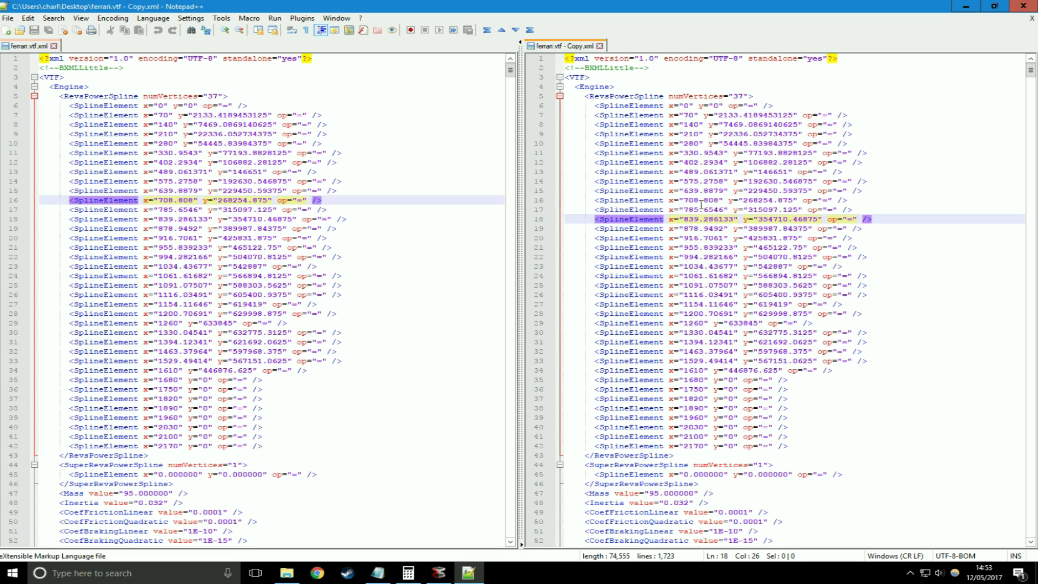
pyautogui.click(691, 200)
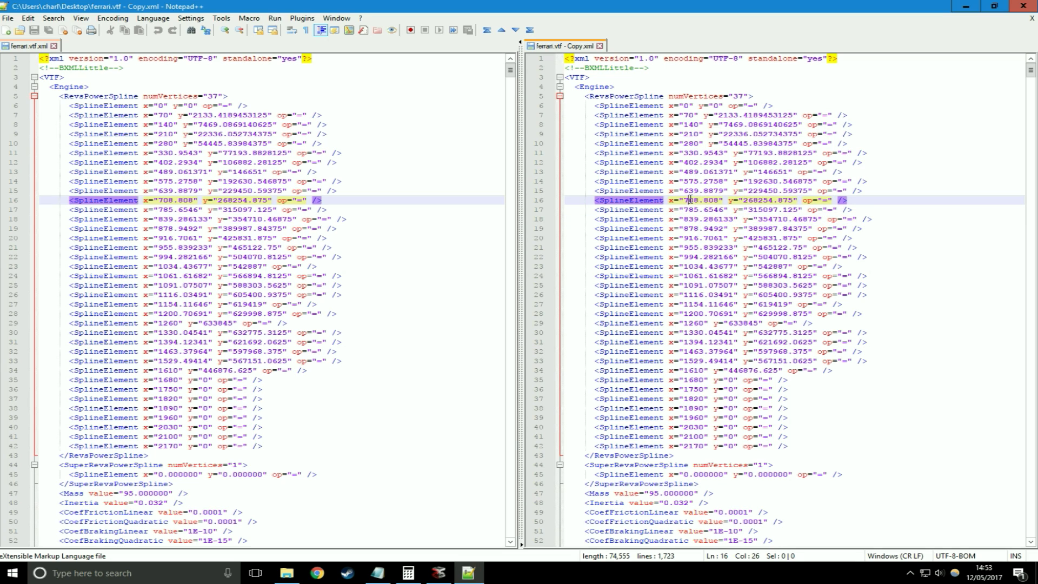
pyautogui.click(221, 214)
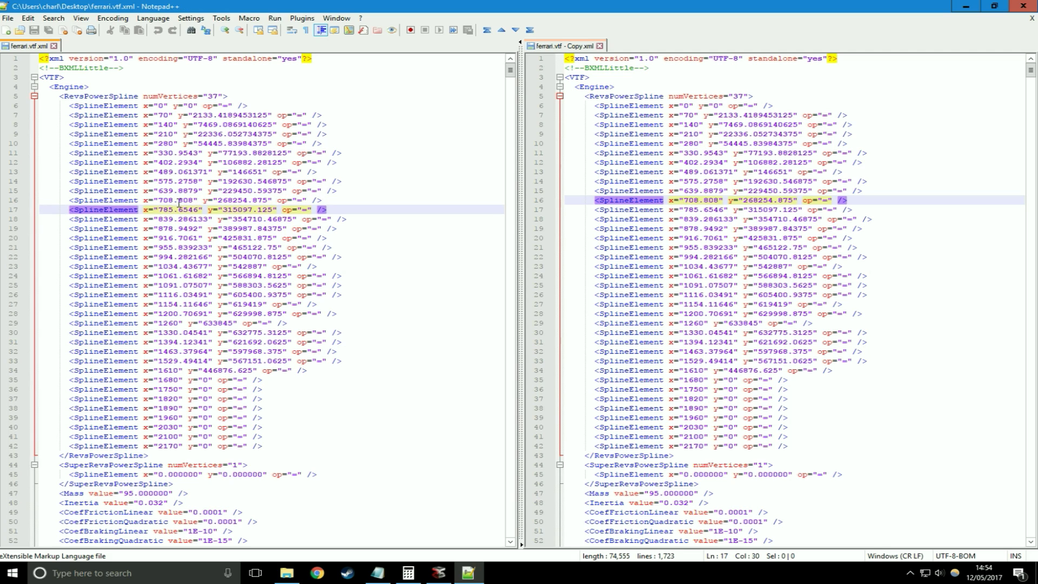
# Search the copied ferrari.vtf file for "Downforce" and close the search dialog
pyautogui.click(762, 171)
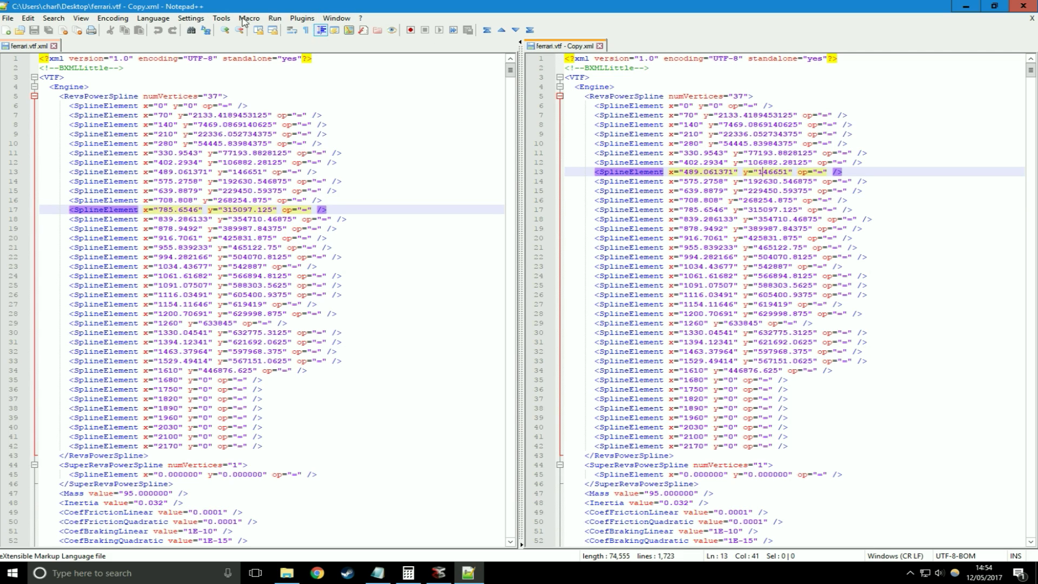
pyautogui.click(55, 18)
pyautogui.click(69, 31)
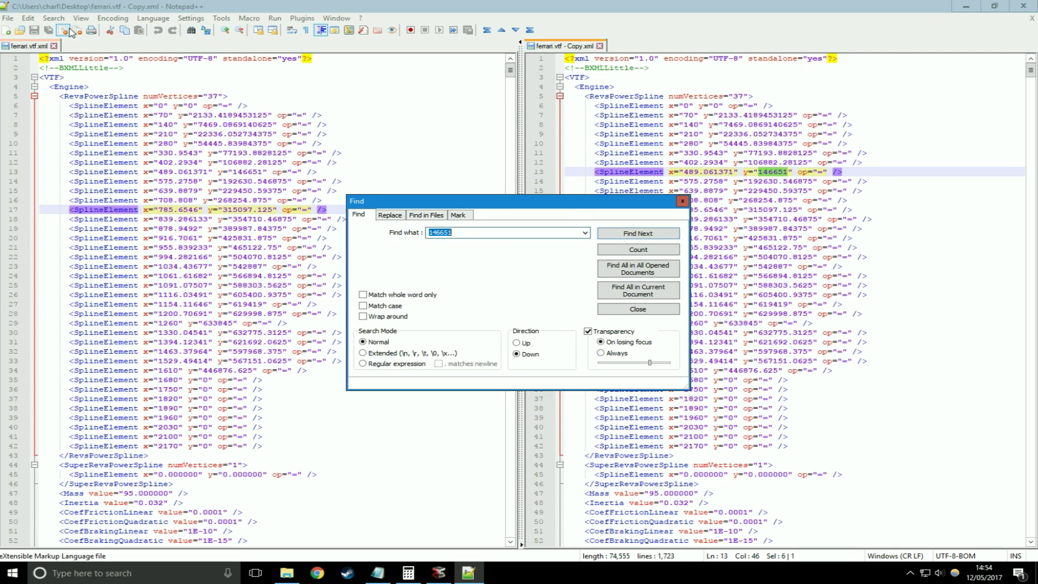
pyautogui.press('BackSpace')
pyautogui.write('Downforce')
pyautogui.press('Return')
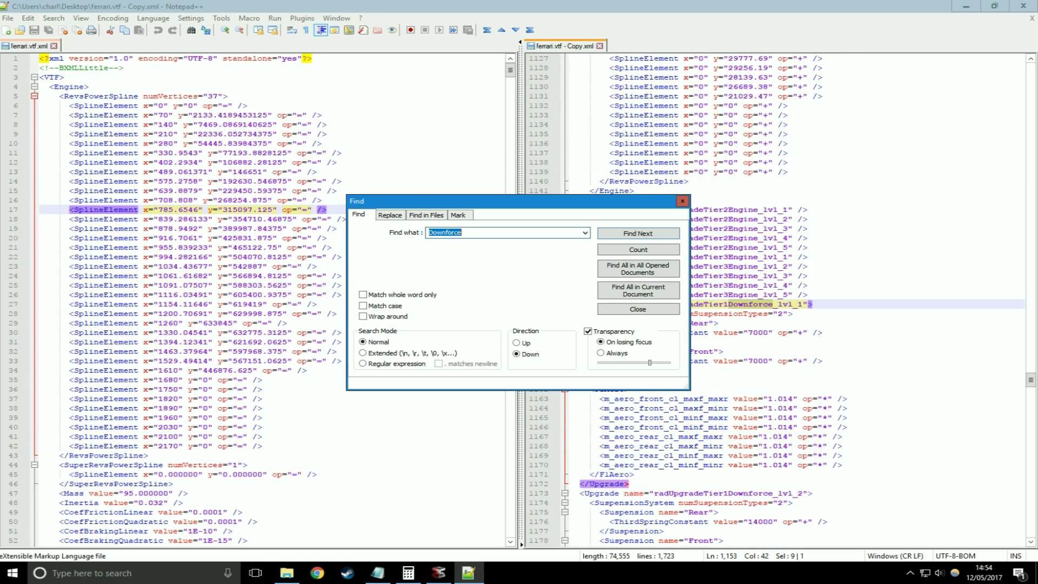
pyautogui.click(682, 201)
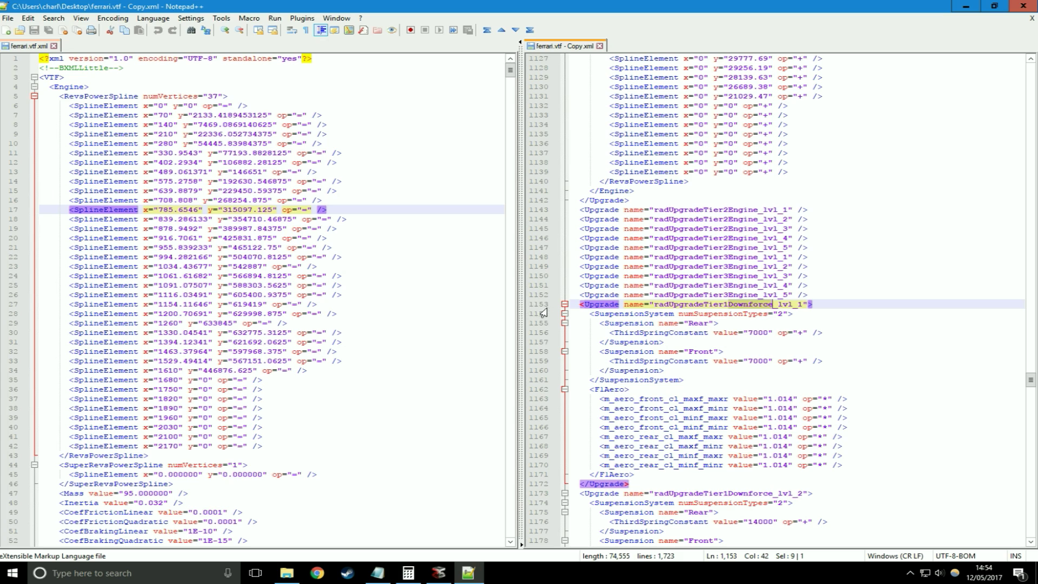
# Examine the suspension and F1Aero values in the copy's Tier 1 Downforce level 1 and level 2 upgrade blocks
pyautogui.click(658, 322)
pyautogui.click(640, 304)
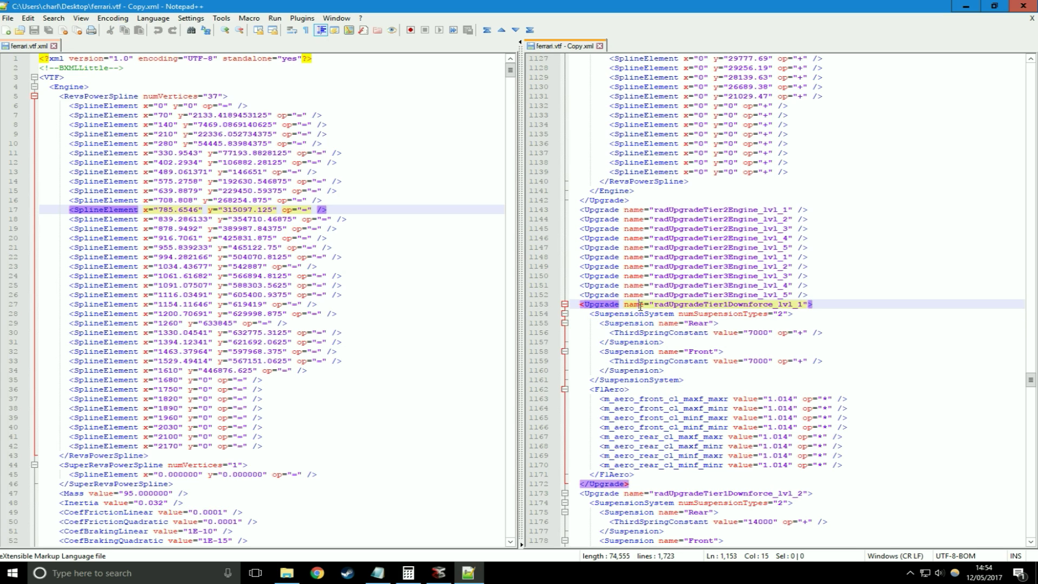
pyautogui.click(696, 323)
pyautogui.click(678, 333)
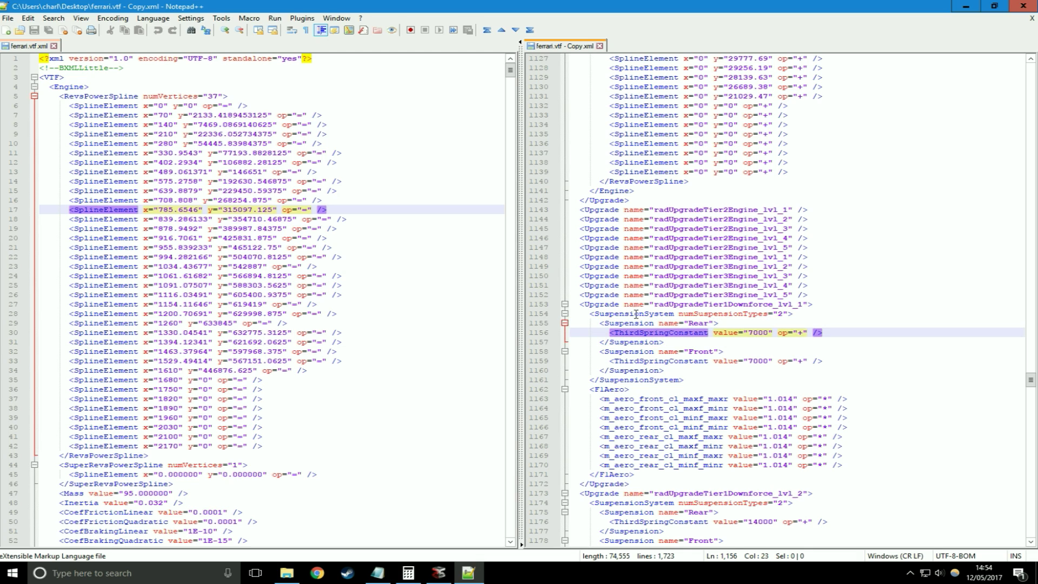
pyautogui.click(620, 304)
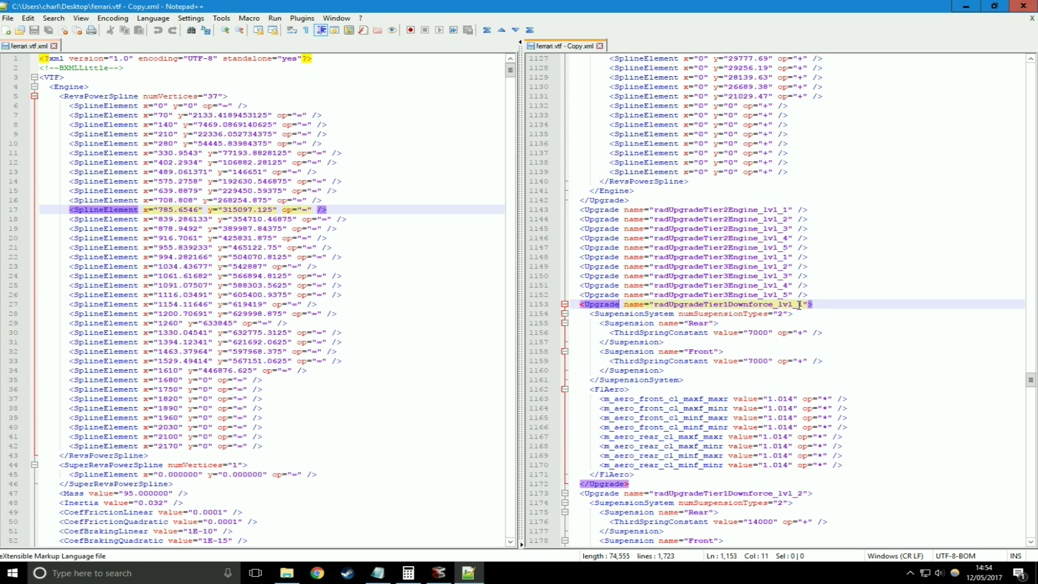
pyautogui.click(723, 493)
pyautogui.scroll(-6, 778, 466)
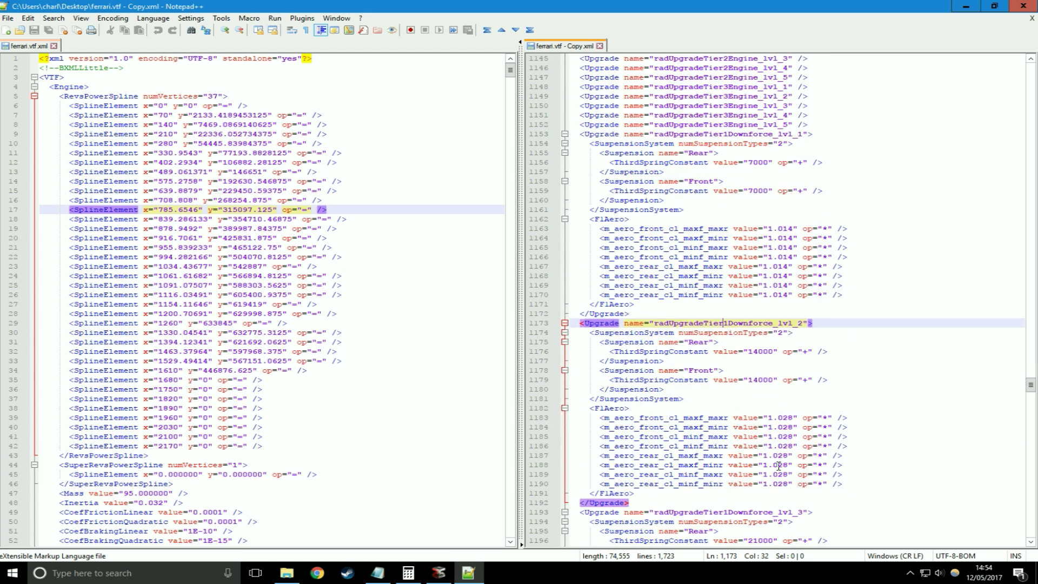
pyautogui.scroll(4, 765, 394)
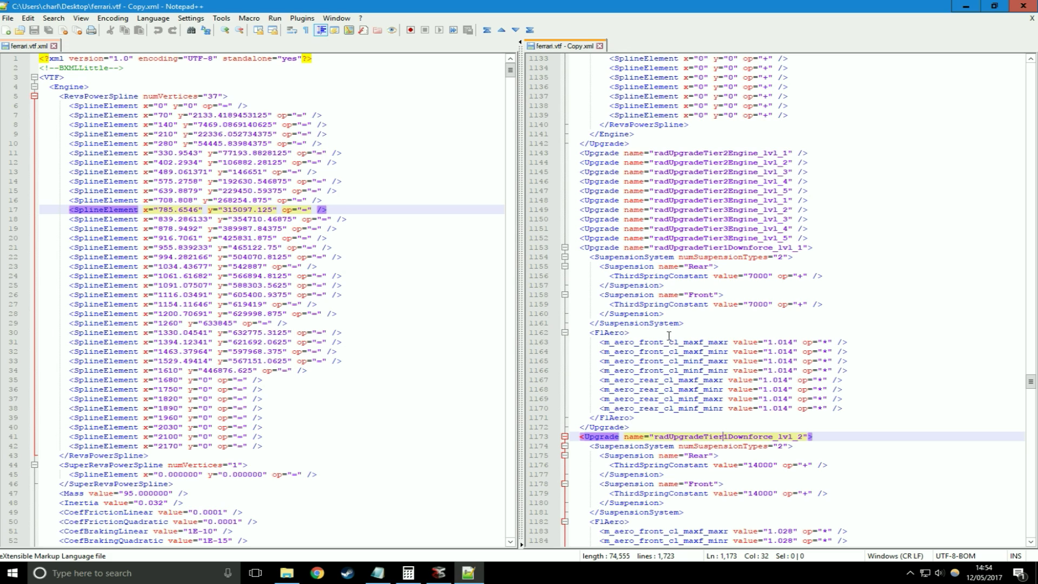
pyautogui.scroll(-1, 795, 462)
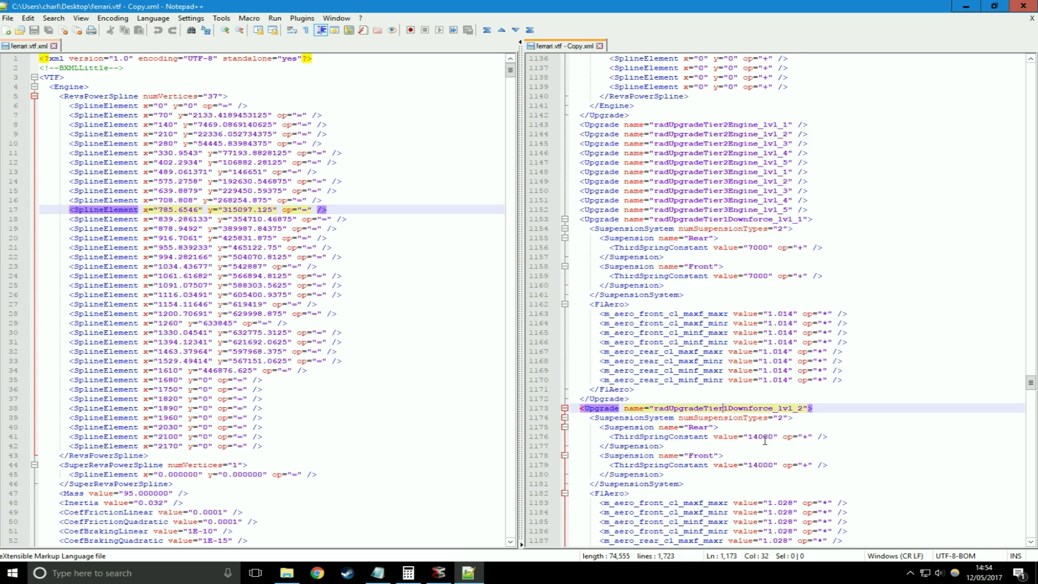
# Compare the F1Aero multipliers and ThirdSpringConstant values of the Tier 1 Downforce level 1 block with level 2 in the copy
pyautogui.scroll(3, 760, 427)
pyautogui.click(713, 304)
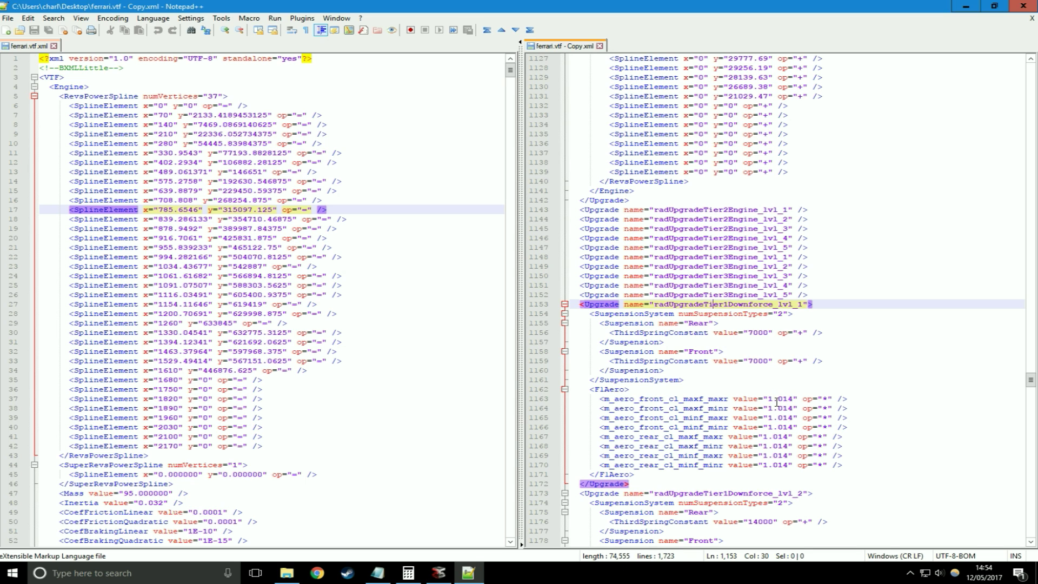
pyautogui.scroll(-7, 782, 402)
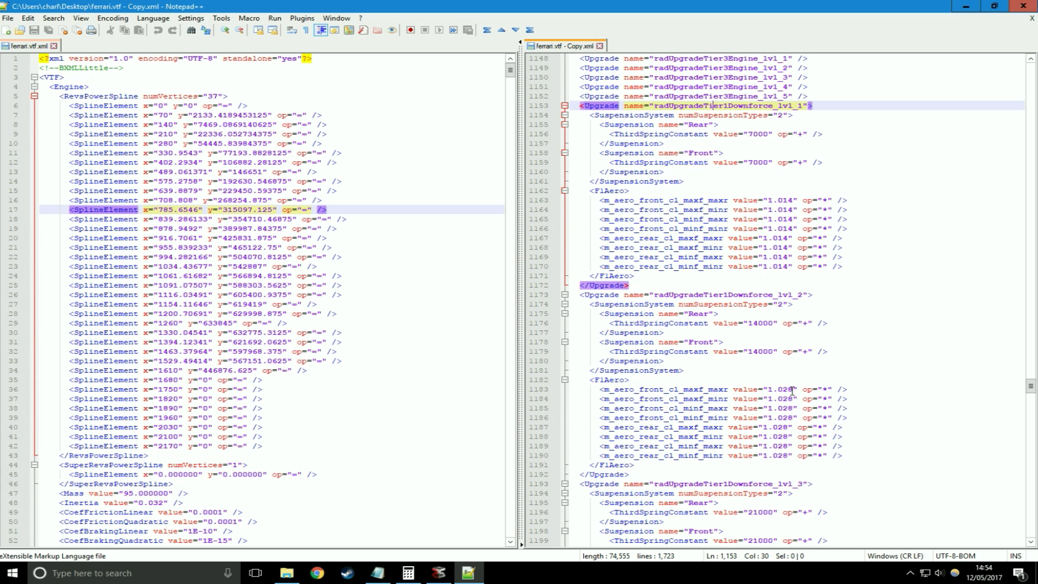
pyautogui.scroll(-1, 792, 390)
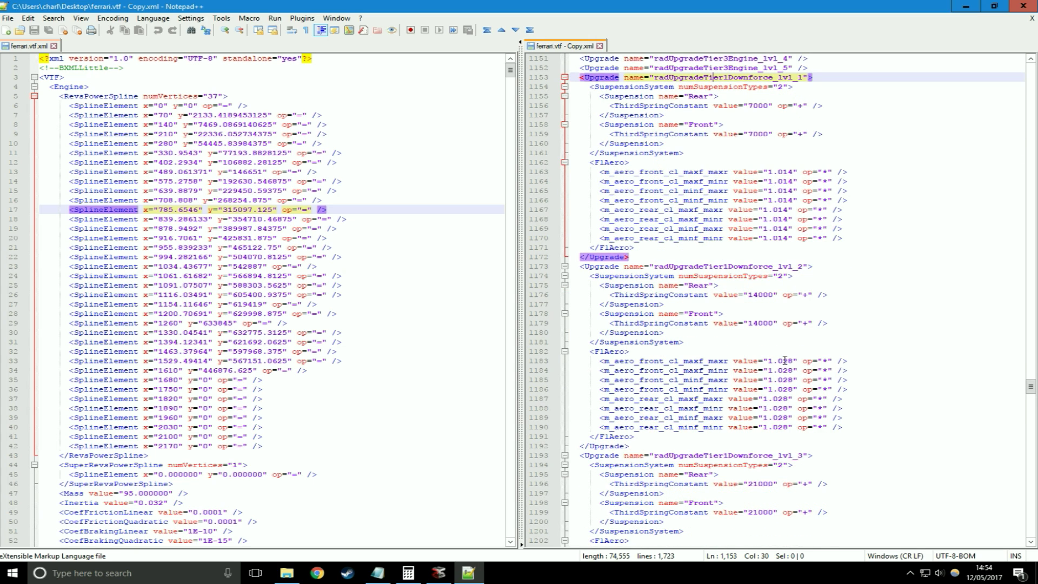
pyautogui.scroll(3, 783, 363)
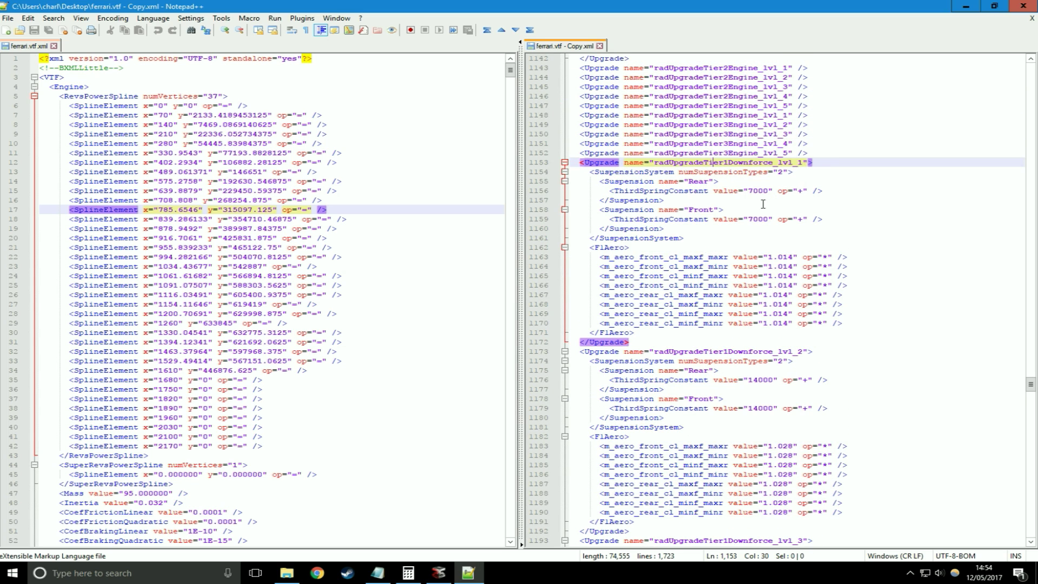
pyautogui.click(786, 260)
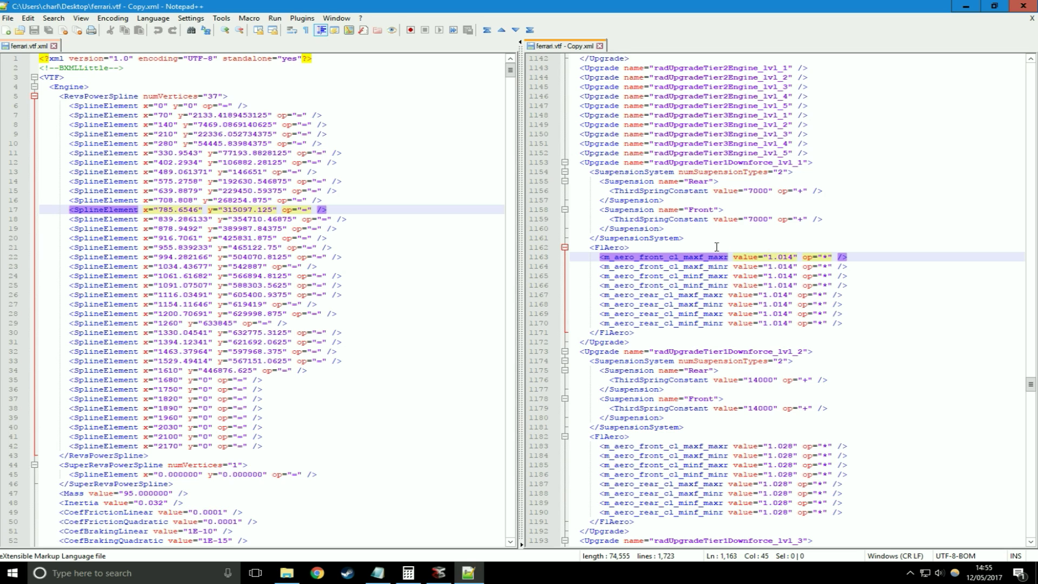
pyautogui.scroll(2, 774, 266)
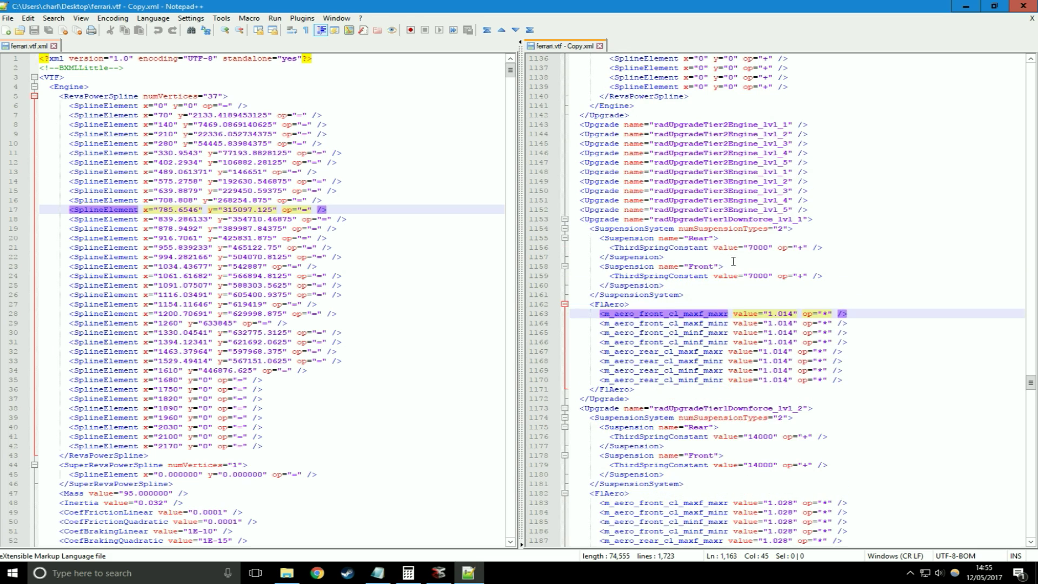
# Copy the Tier 1 Downforce level 1 rear ThirdSpringConstant line into a new Notepad document
pyautogui.click(663, 247)
pyautogui.press('Down')
pyautogui.press('Down')
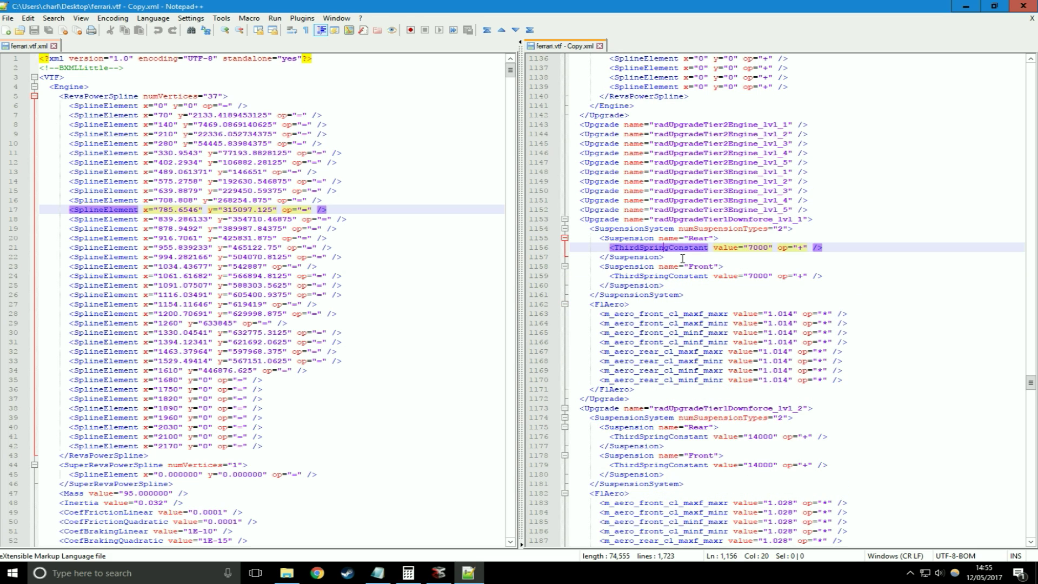
pyautogui.moveTo(608, 247); pyautogui.dragTo(818, 253)
pyautogui.hotkey('ctrl', 'c')
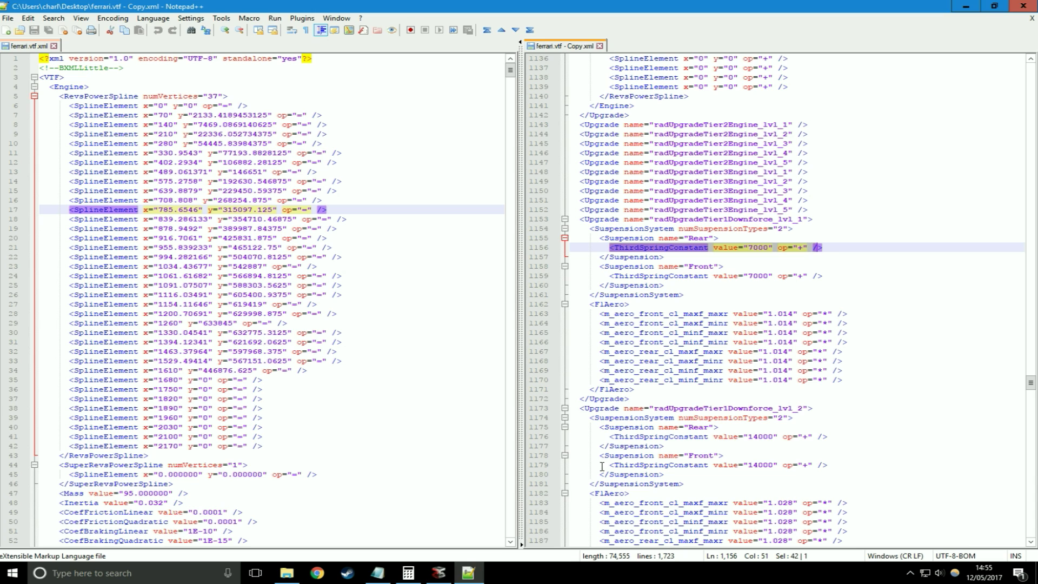
pyautogui.rightClick(378, 572)
pyautogui.click(338, 513)
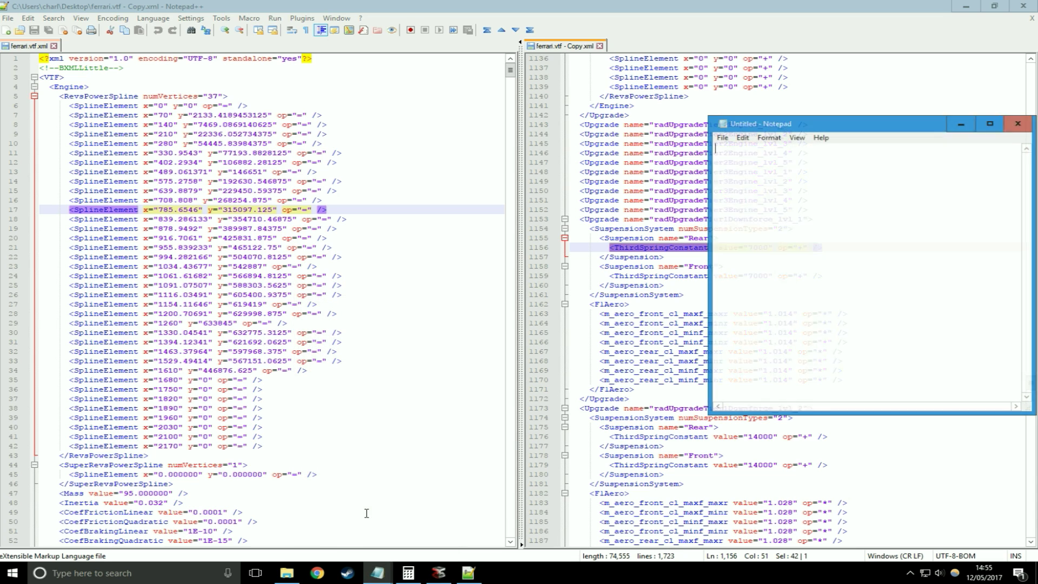
pyautogui.hotkey('ctrl', 'v')
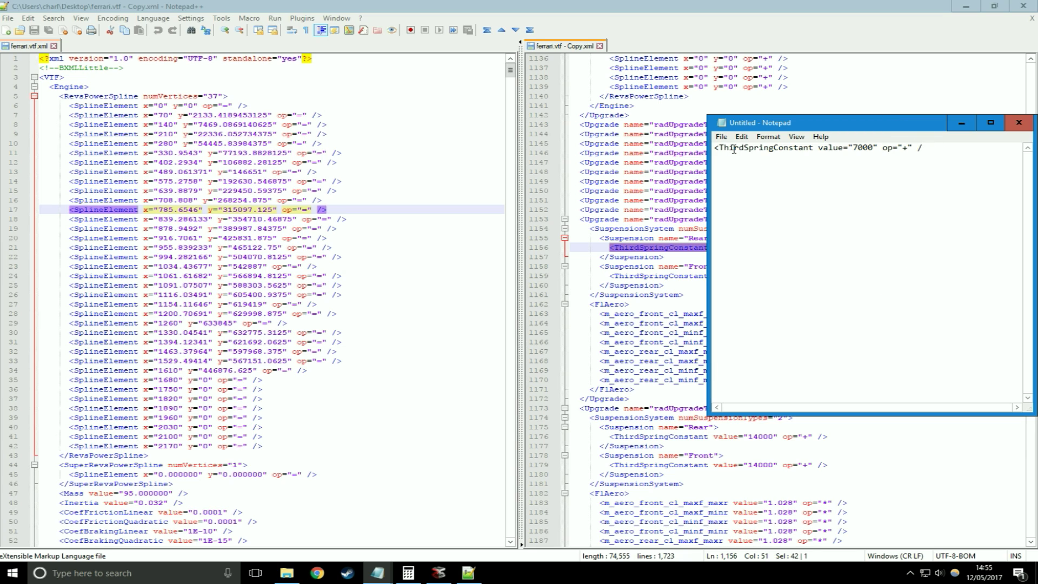
# Examine the element name, value and op attribute of the pasted ThirdSpringConstant line in Notepad
pyautogui.moveTo(718, 148); pyautogui.dragTo(930, 206)
pyautogui.click(153, 238)
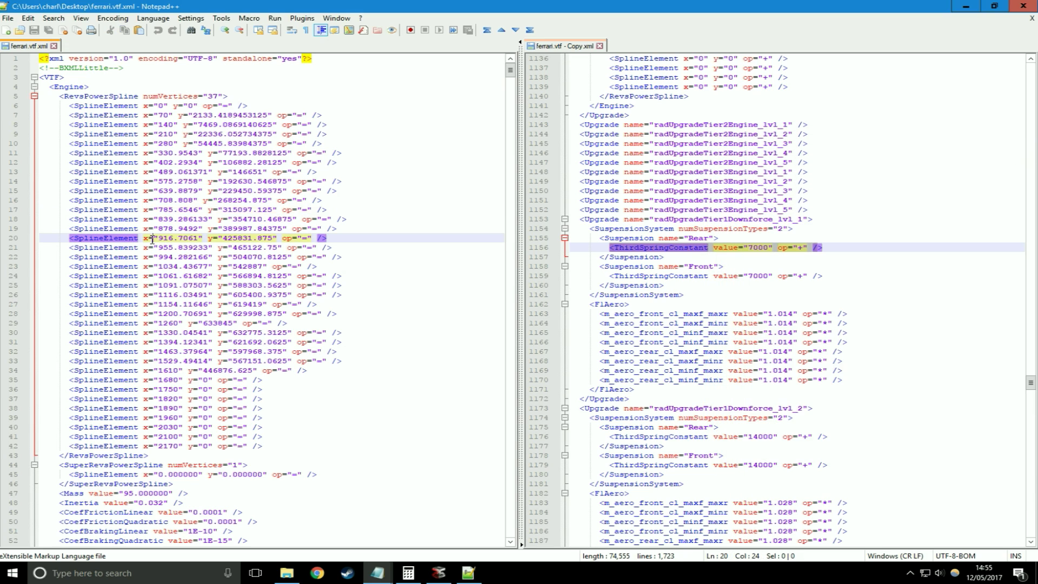
pyautogui.click(377, 573)
pyautogui.click(402, 522)
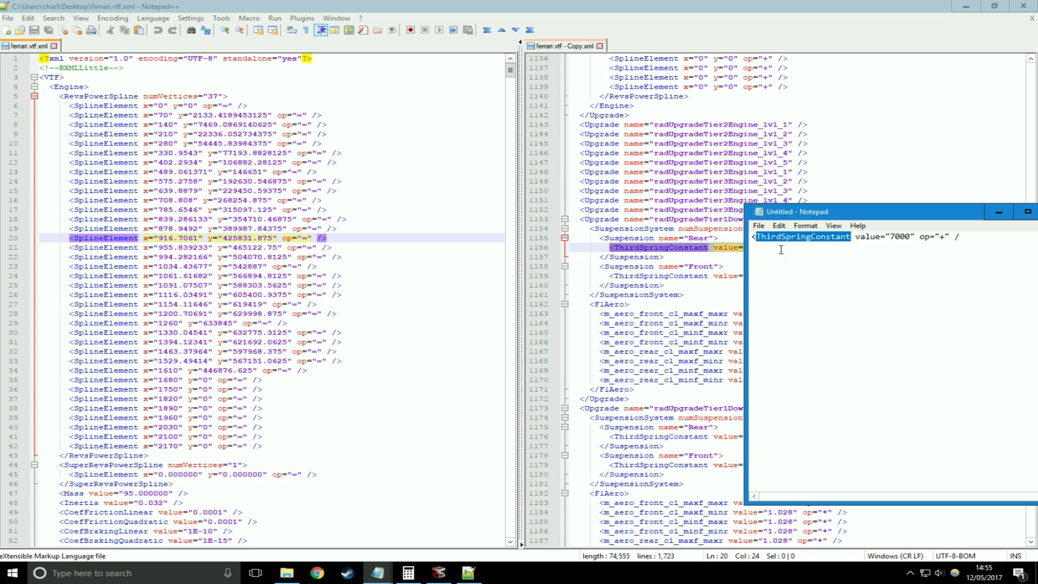
pyautogui.click(899, 238)
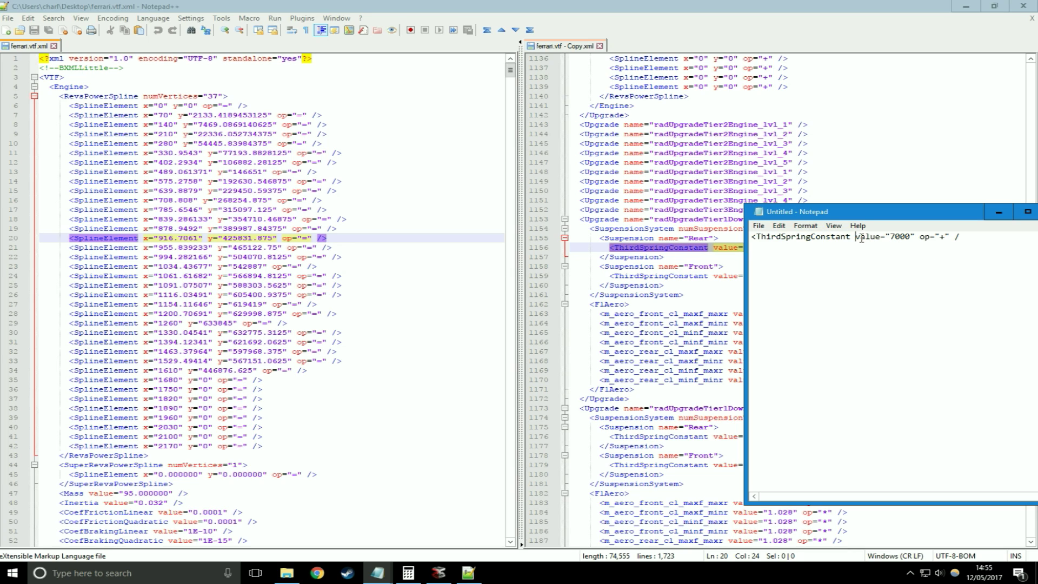
pyautogui.moveTo(859, 238); pyautogui.dragTo(910, 241)
pyautogui.click(920, 254)
pyautogui.moveTo(920, 238); pyautogui.dragTo(950, 239)
# Note "+ add", "- subtract", "/ divide" and "* = multiply" below the pasted line, and delete these notes
pyautogui.click(954, 261)
pyautogui.write('ract')
pyautogui.press('Return')
pyautogui.write('/ divide')
pyautogui.write('l')
pyautogui.write('tiply')
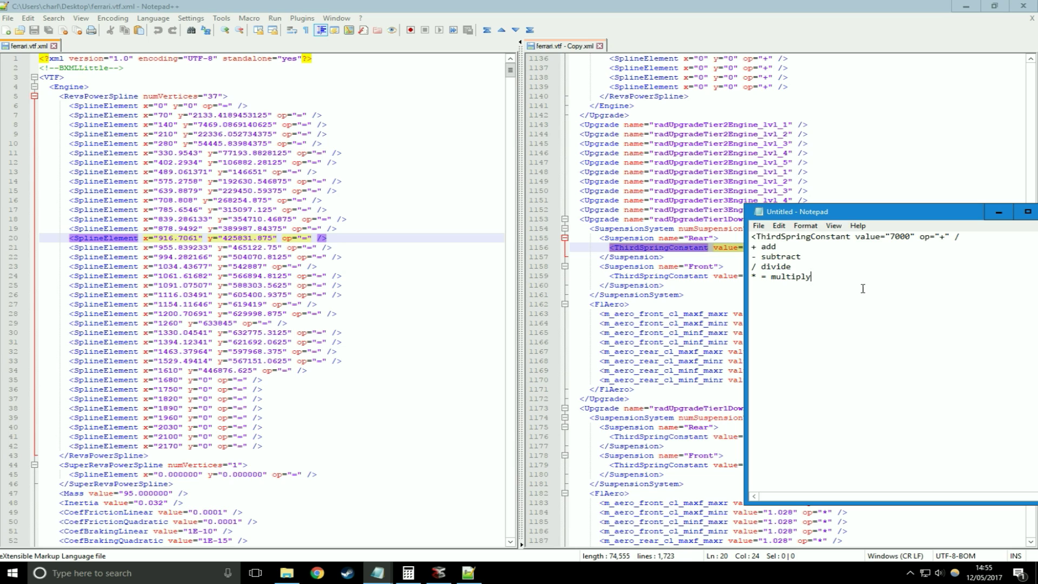
pyautogui.moveTo(811, 277); pyautogui.dragTo(742, 250)
pyautogui.press('Delete')
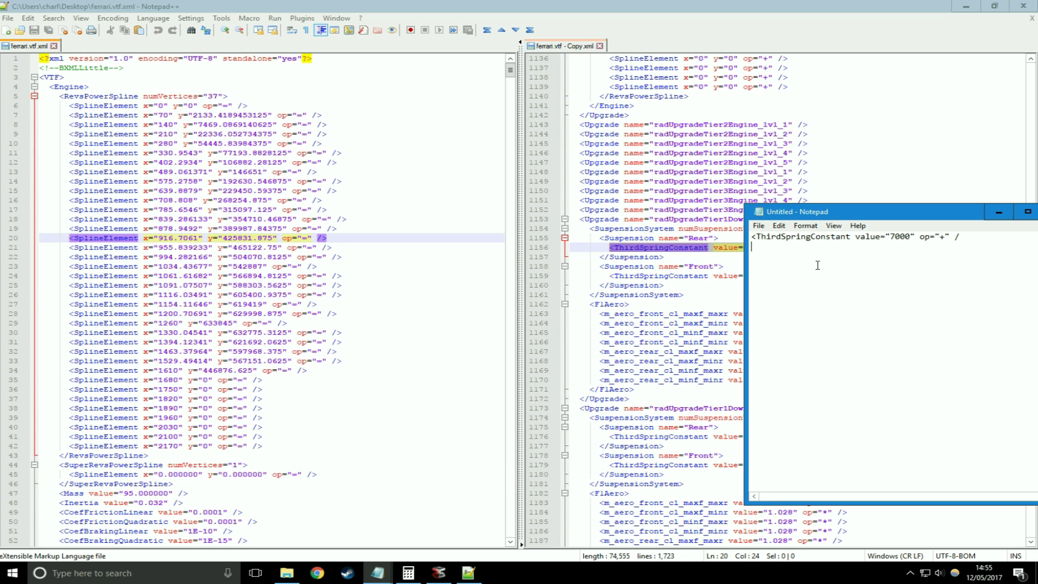
# Search the original ferrari.vtf.xml in Notepad++ for "ThirdSpringConstant", using the name copied from the upgrade block, and close the search dialog
pyautogui.click(259, 200)
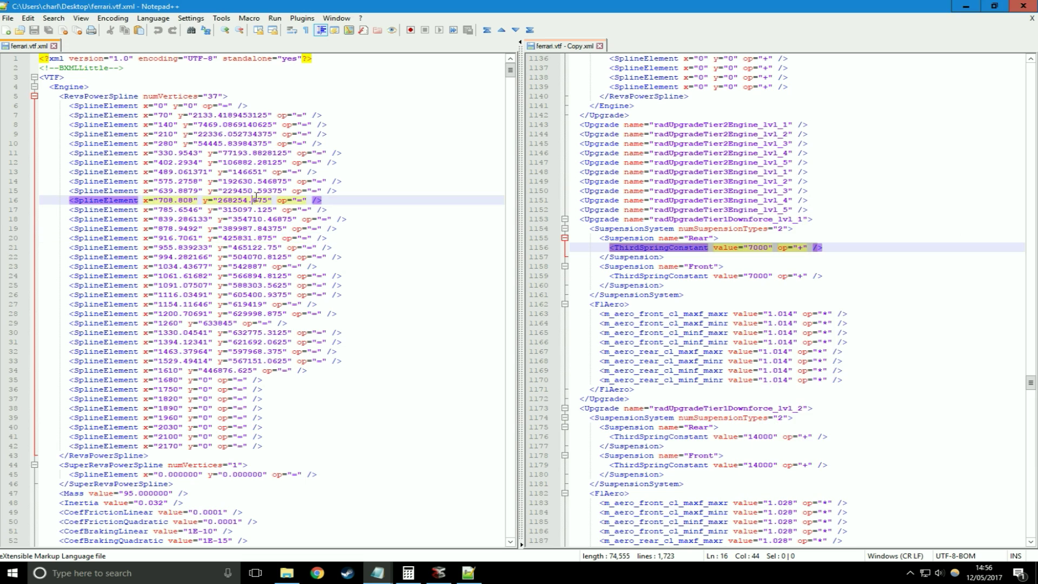
pyautogui.click(54, 18)
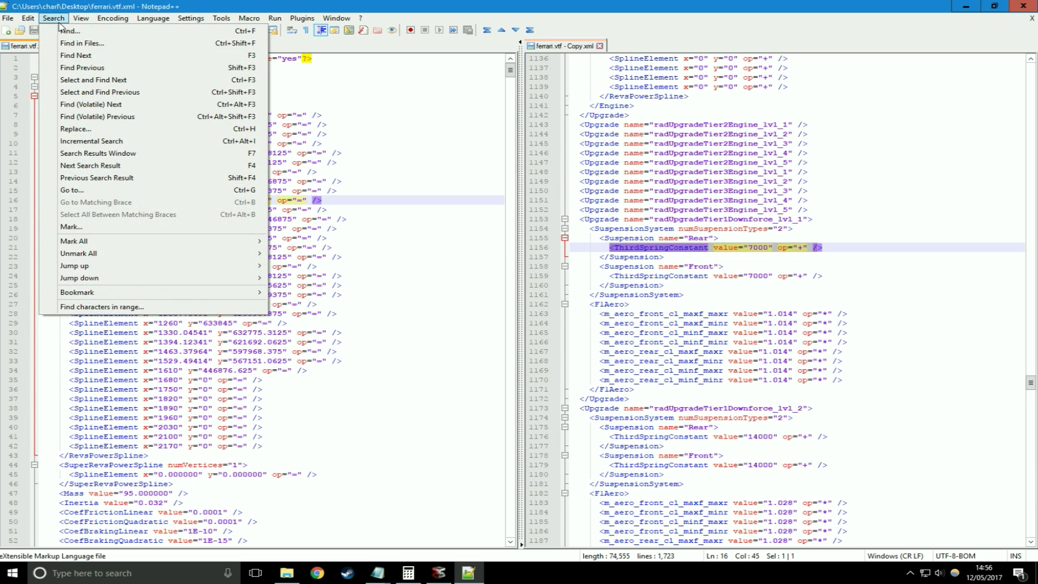
pyautogui.click(76, 26)
pyautogui.click(615, 248)
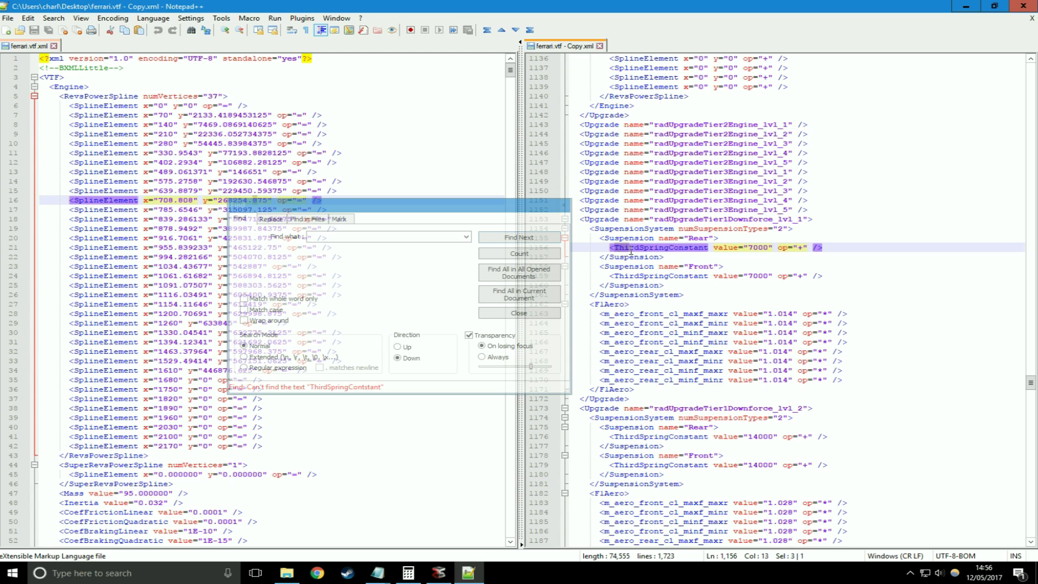
pyautogui.moveTo(631, 251); pyautogui.dragTo(708, 251)
pyautogui.hotkey('ctrl', 'c')
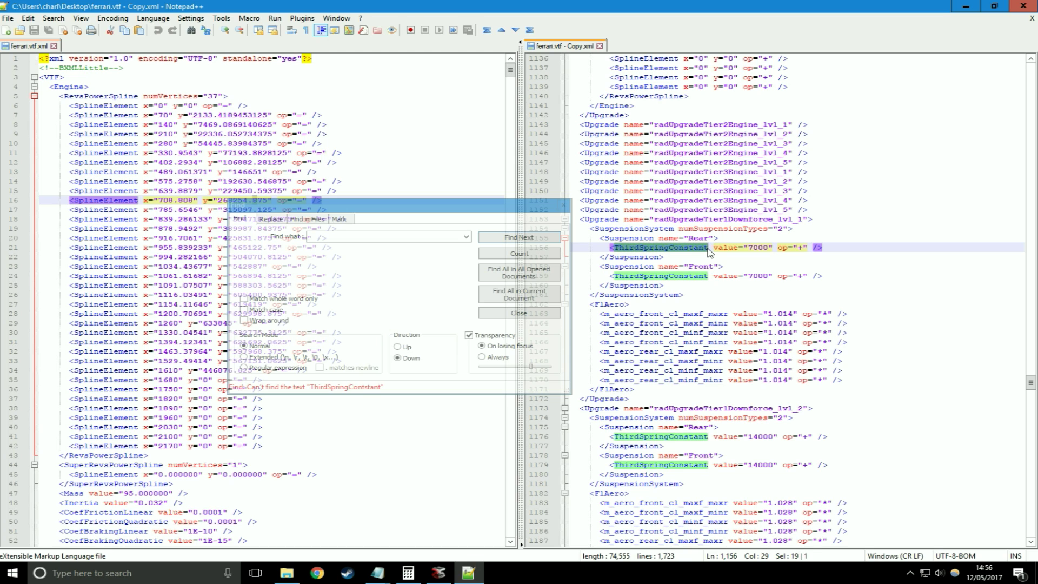
pyautogui.click(352, 239)
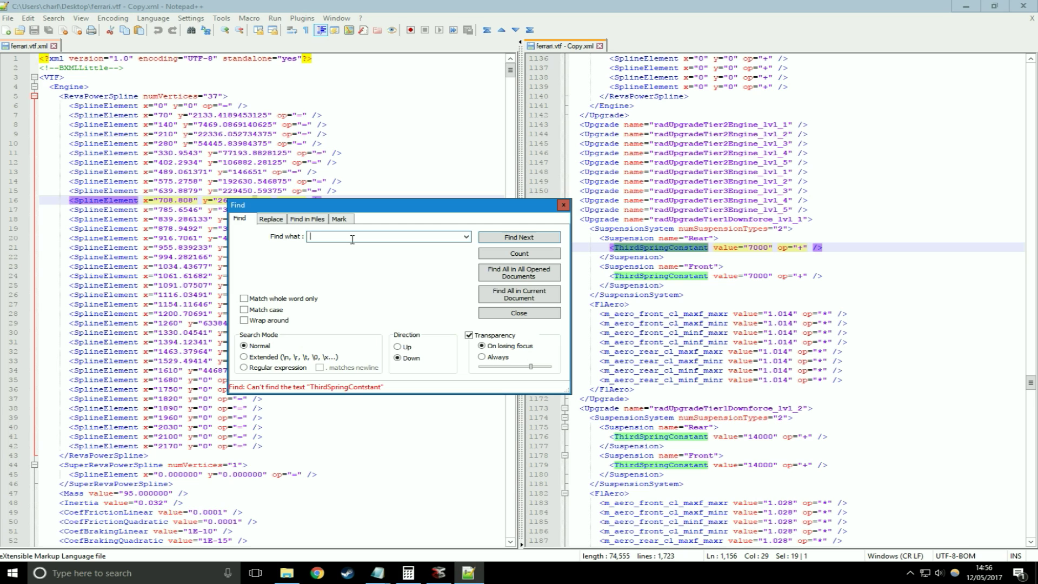
pyautogui.hotkey('ctrl', 'v')
pyautogui.click(532, 239)
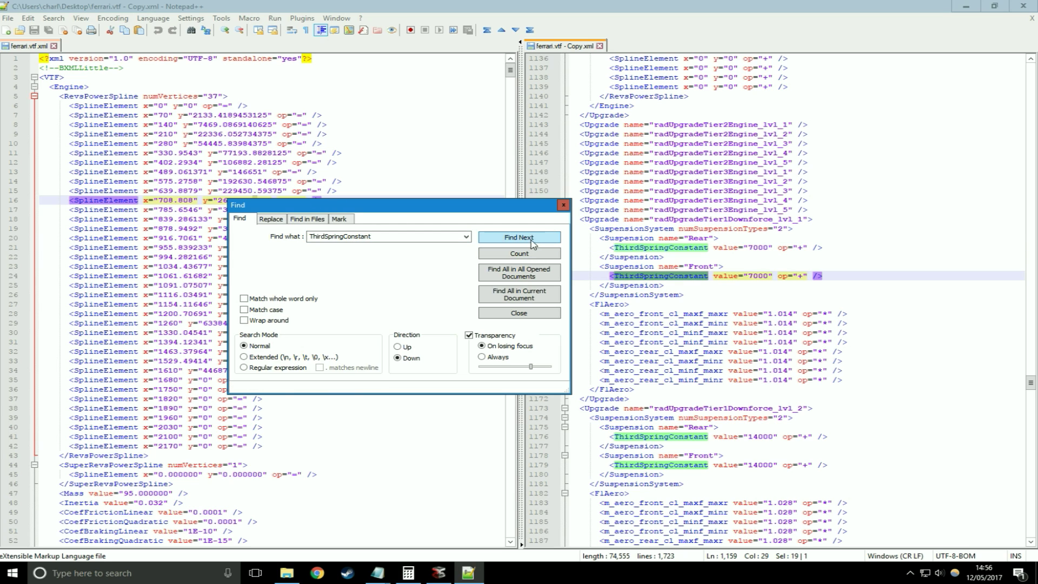
pyautogui.click(429, 176)
pyautogui.click(511, 240)
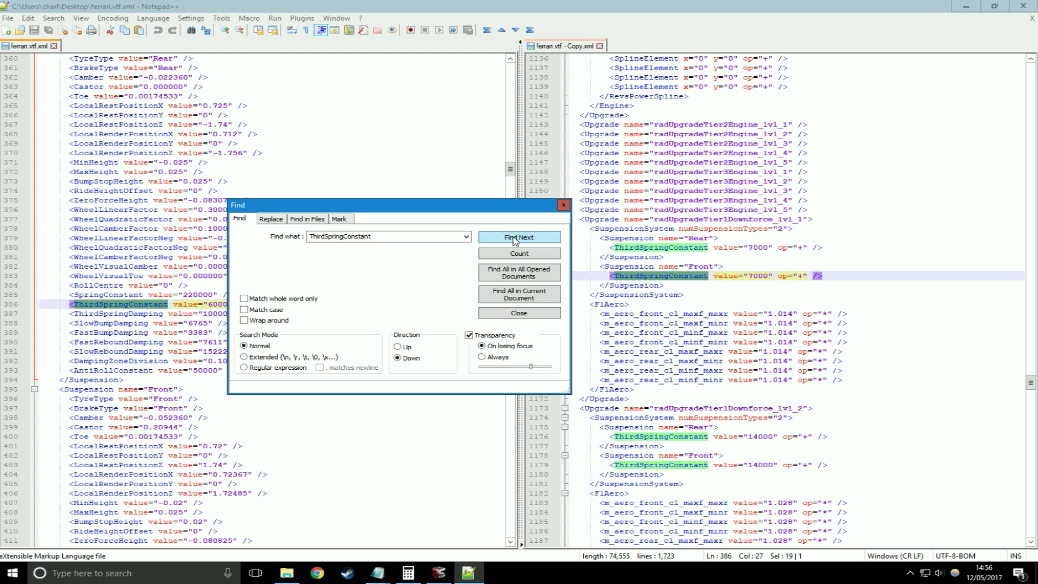
pyautogui.click(564, 205)
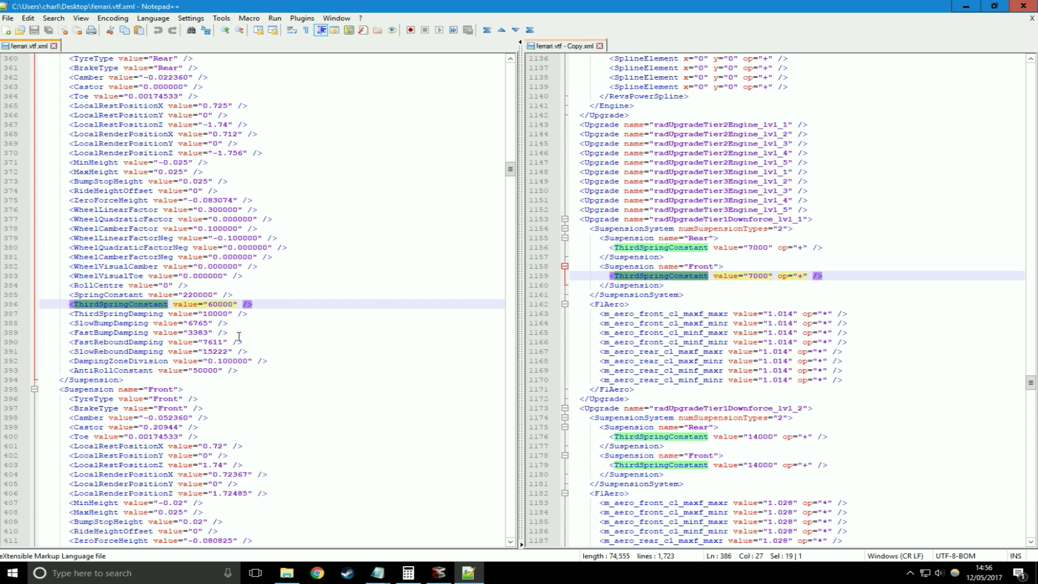
# Compare the original's rear suspension ThirdSpringConstant with the Tier 1 Downforce level 1 rear value and operator, placing the Notepad line beside them
pyautogui.scroll(1, 199, 310)
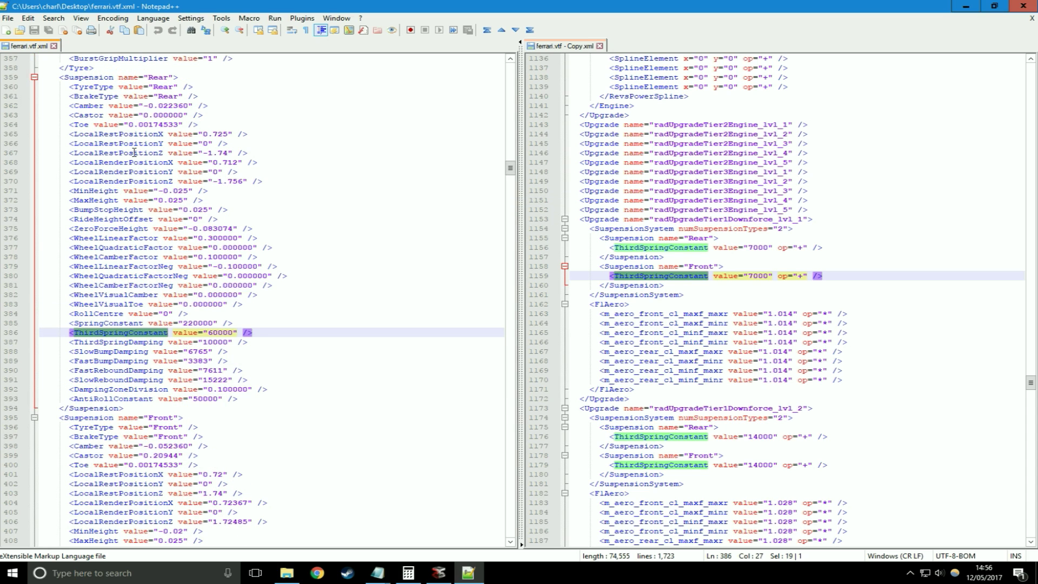
pyautogui.scroll(1, 107, 104)
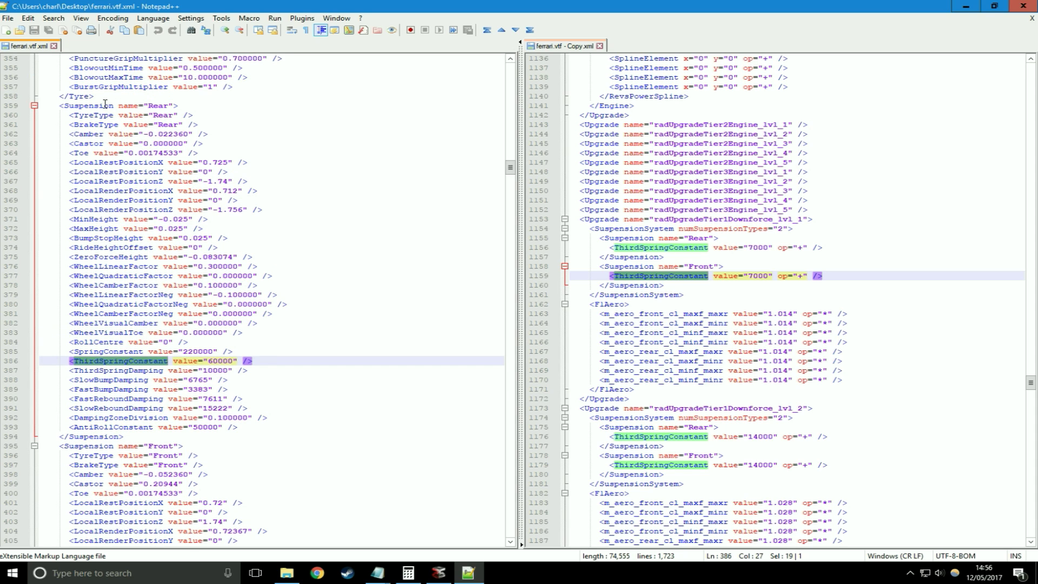
pyautogui.click(111, 104)
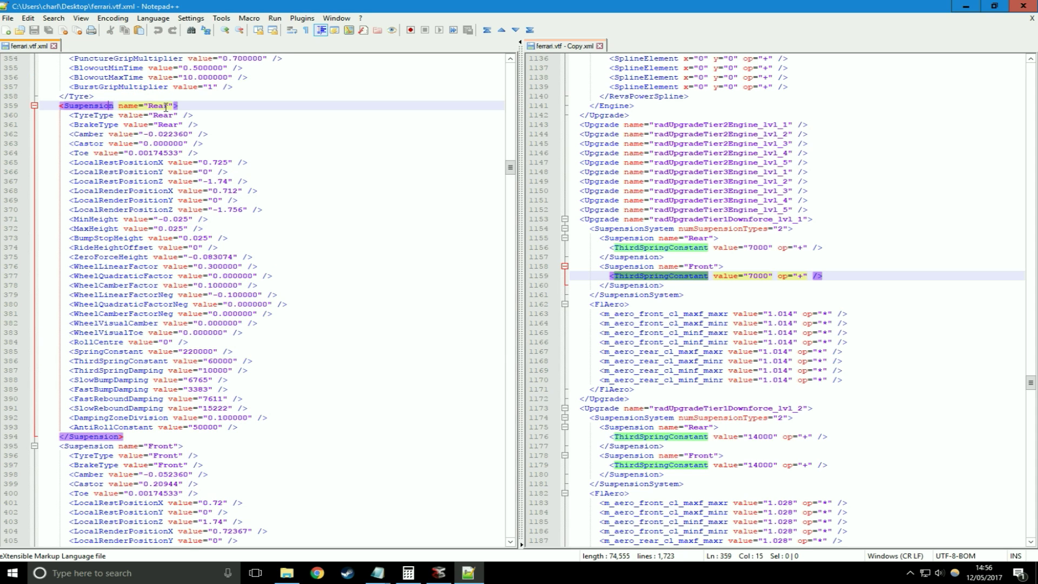
pyautogui.scroll(-1, 146, 403)
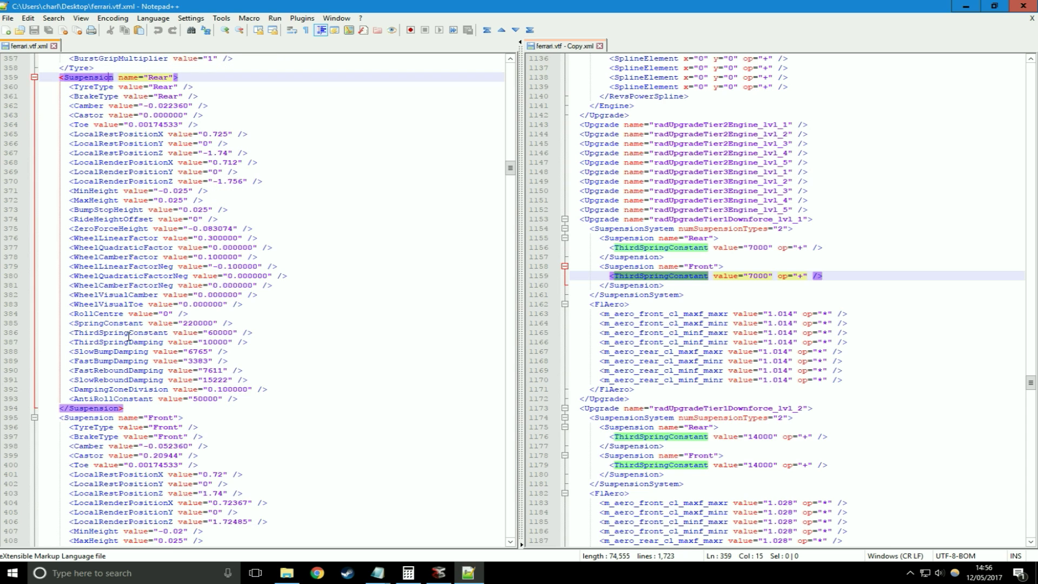
pyautogui.click(211, 332)
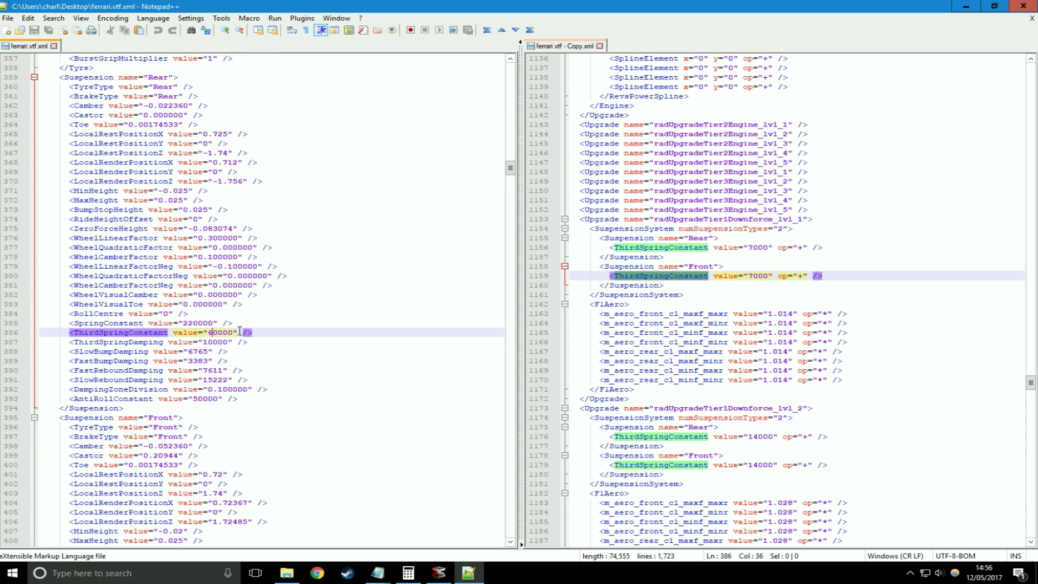
pyautogui.click(720, 323)
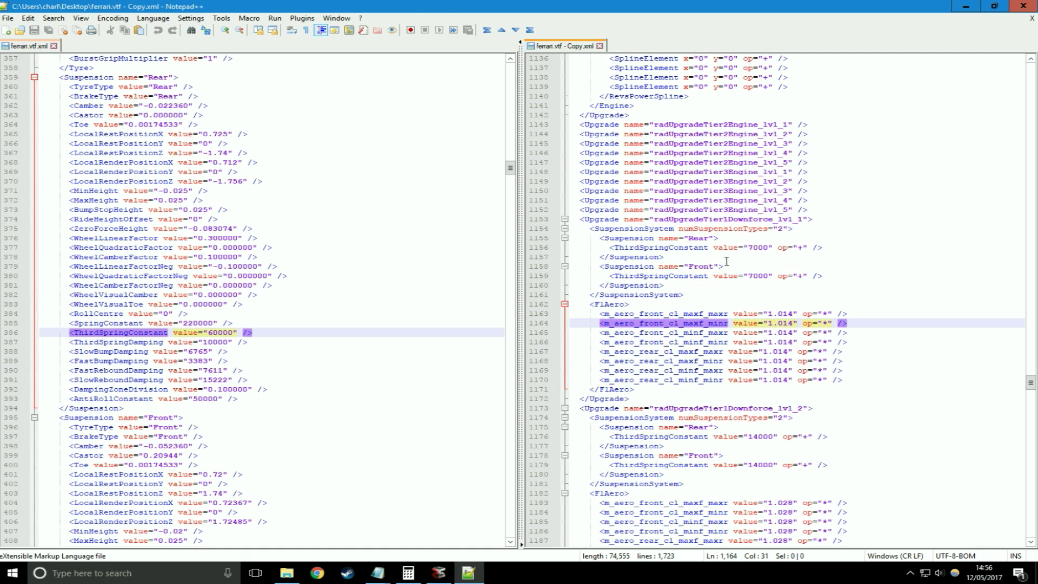
pyautogui.click(740, 248)
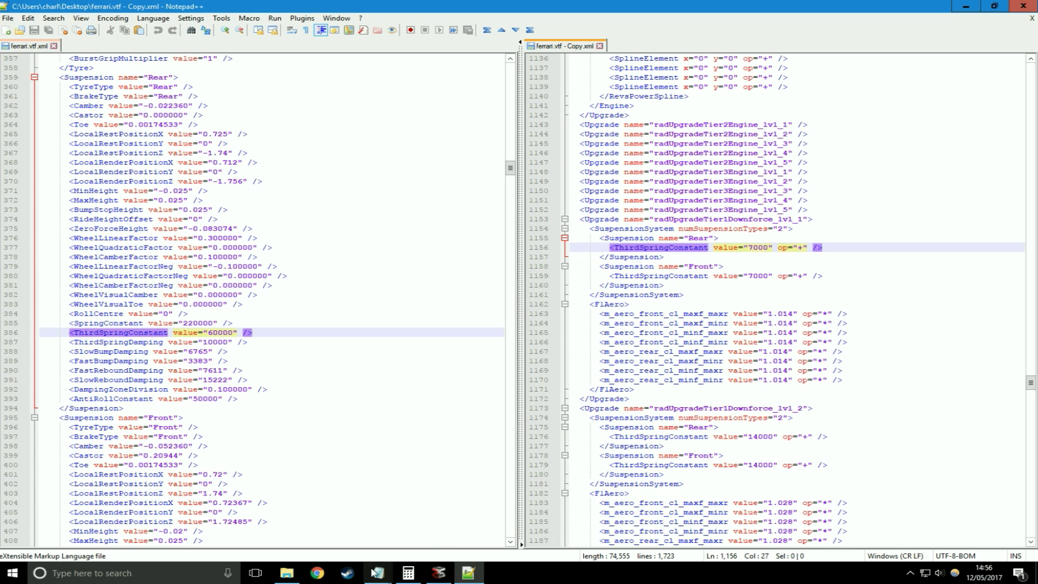
pyautogui.moveTo(377, 572)
pyautogui.click(435, 538)
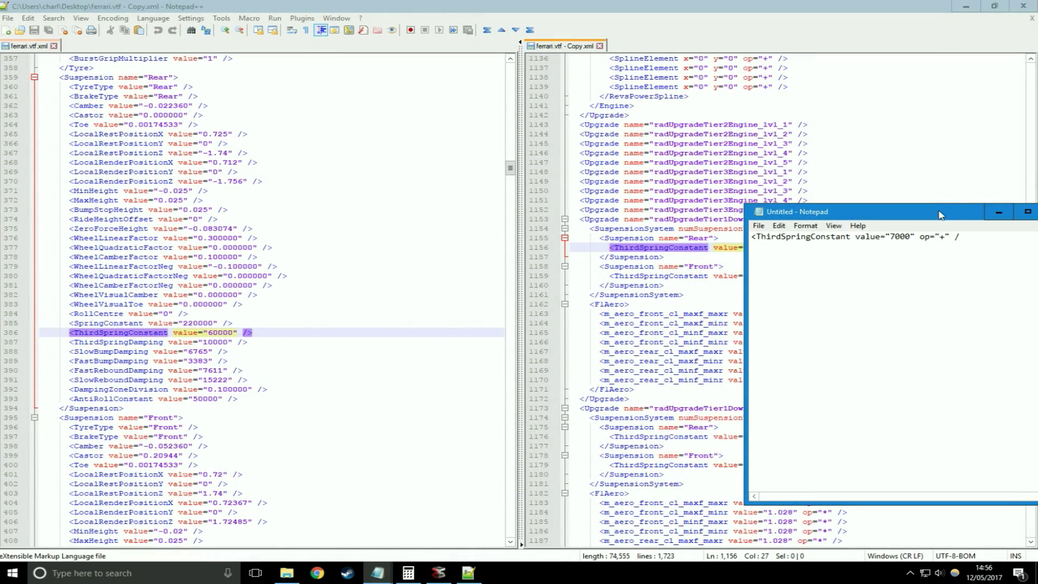
pyautogui.moveTo(941, 216); pyautogui.dragTo(810, 325)
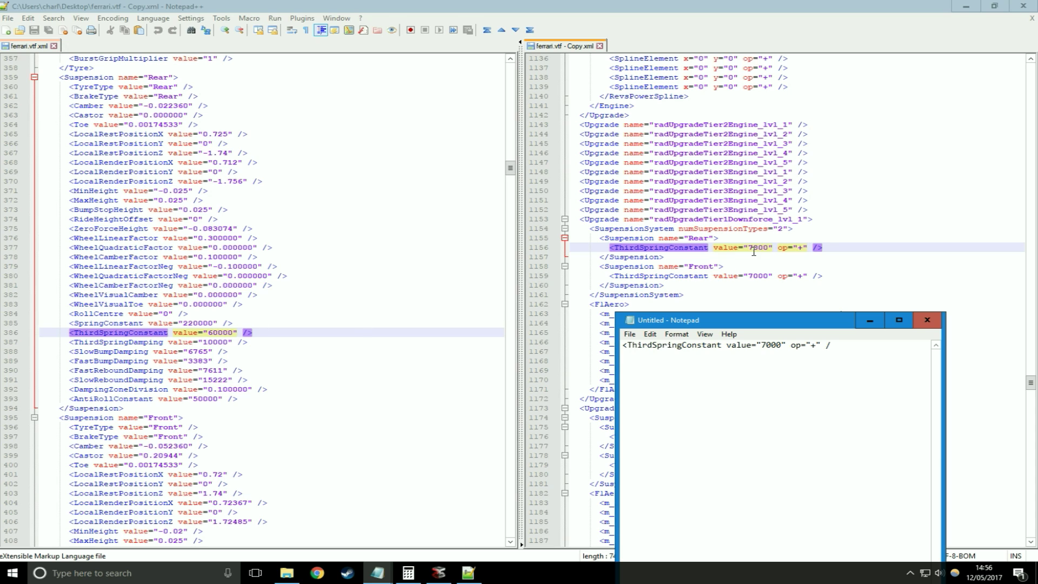
# Set the rear suspension's ThirdSpringConstant to 67000 in the original ferrari.vtf.xml
pyautogui.click(204, 335)
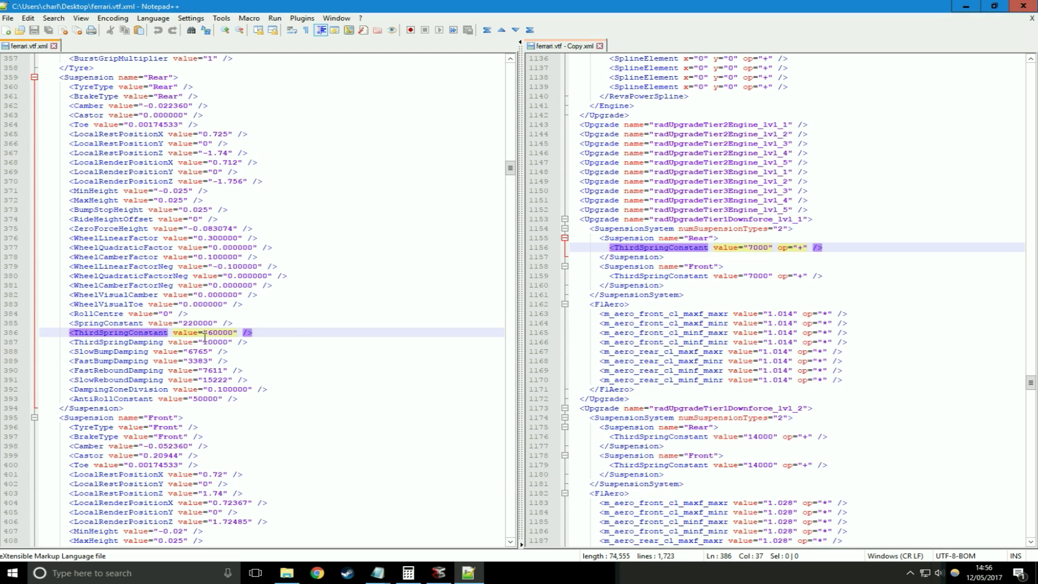
pyautogui.moveTo(204, 335); pyautogui.dragTo(237, 335)
pyautogui.click(214, 333)
pyautogui.press('BackSpace')
pyautogui.write('7')
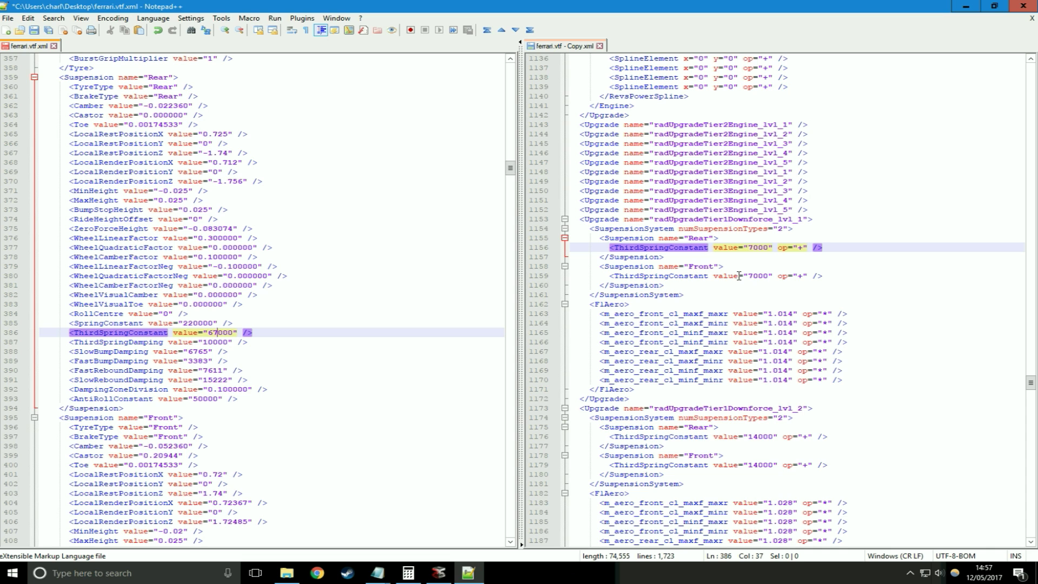
# Set the front suspension's ThirdSpringConstant to 127000 in the original ferrari.vtf.xml, adding the Tier 1 Downforce level 1 front value of 7000
pyautogui.scroll(-3, 153, 363)
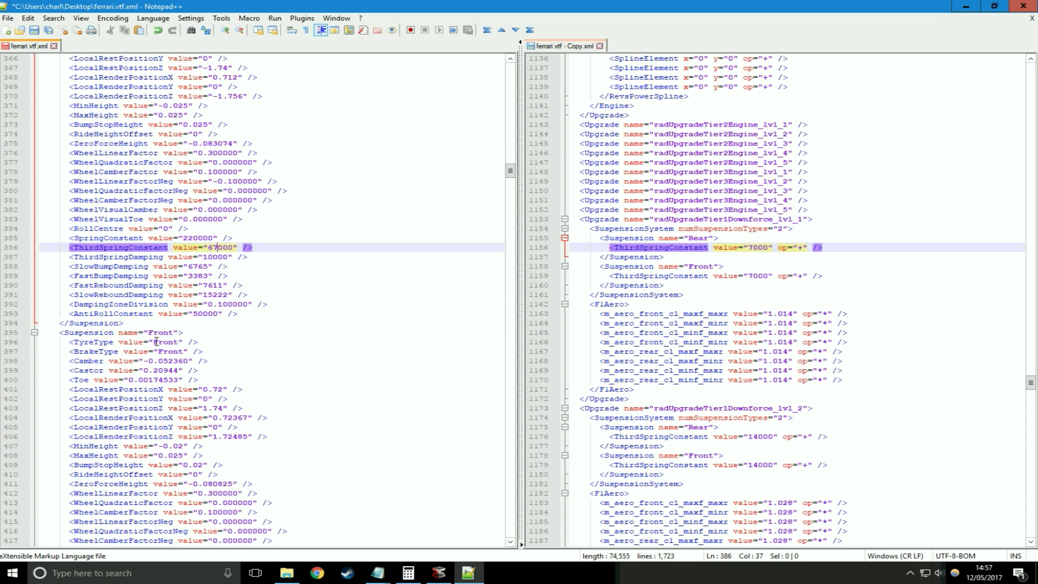
pyautogui.click(125, 331)
pyautogui.scroll(-5, 178, 335)
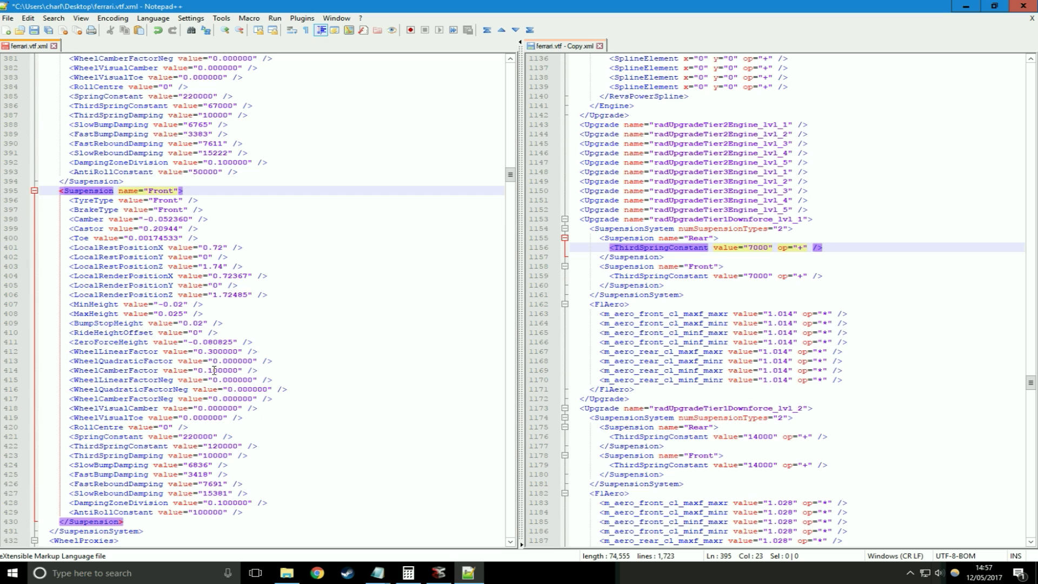
pyautogui.click(217, 446)
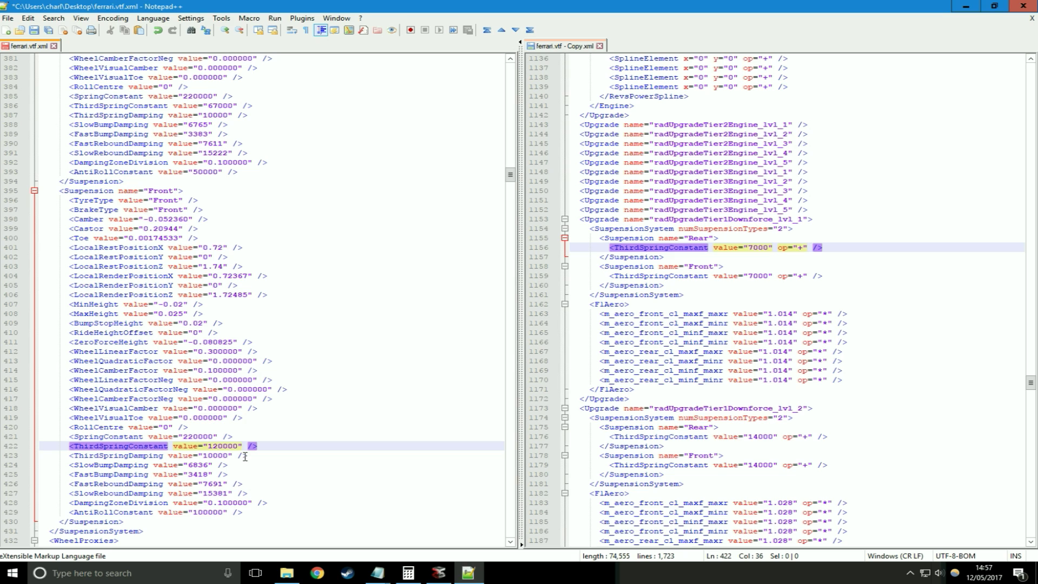
pyautogui.click(222, 446)
pyautogui.click(766, 276)
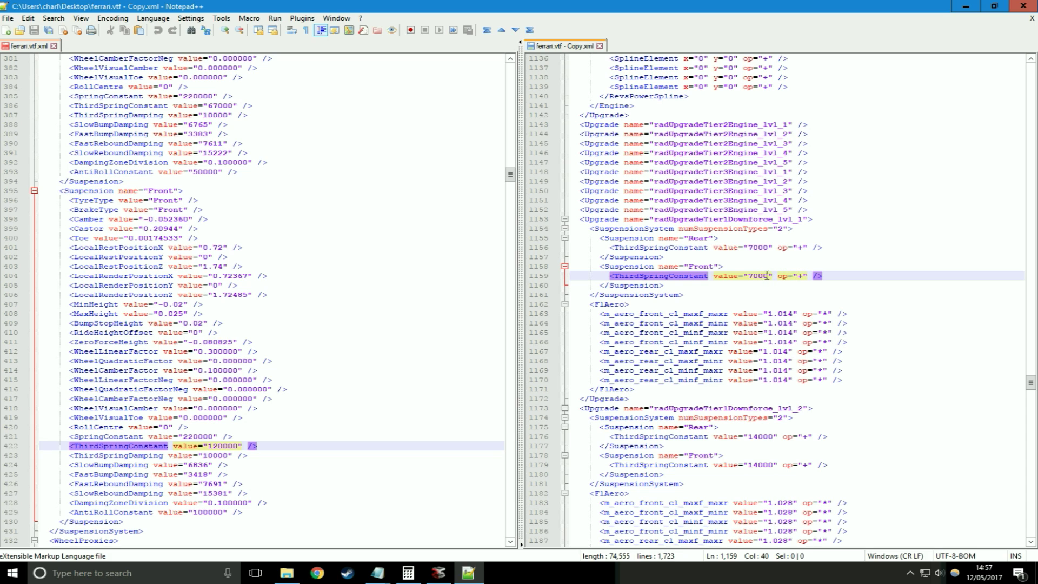
pyautogui.click(223, 446)
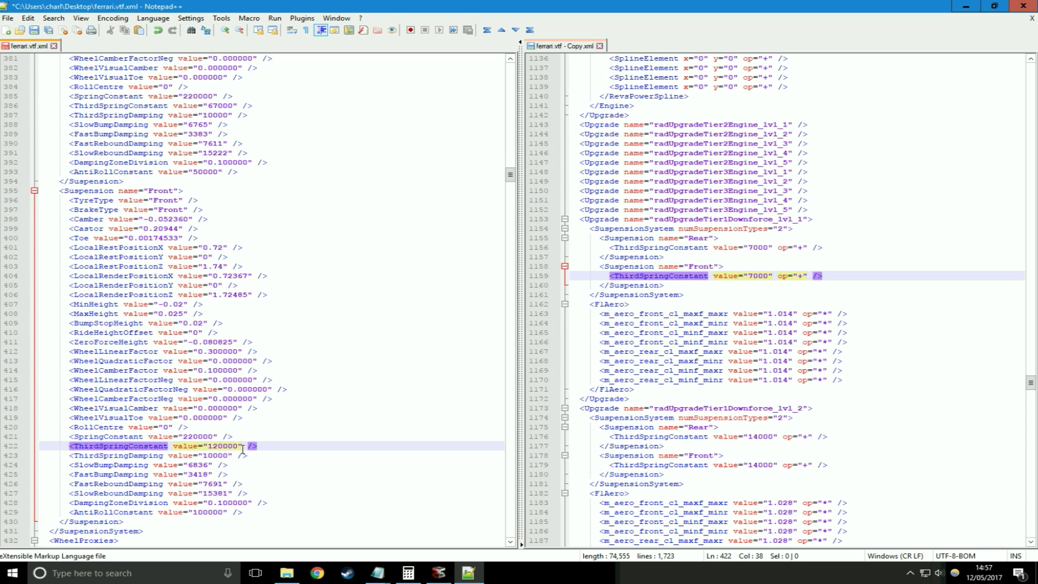
pyautogui.press('BackSpace')
pyautogui.write('7')
pyautogui.click(247, 457)
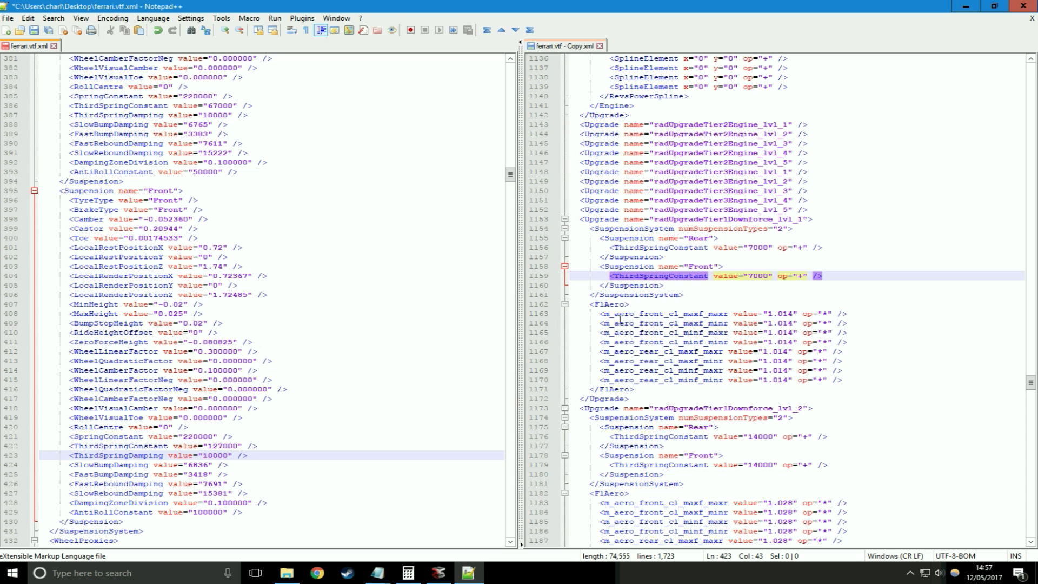
# Check the operator and value of m_aero_front_cl_maxf_maxr in the Tier 1 Downforce level 1 F1Aero block and copy that parameter name
pyautogui.click(609, 304)
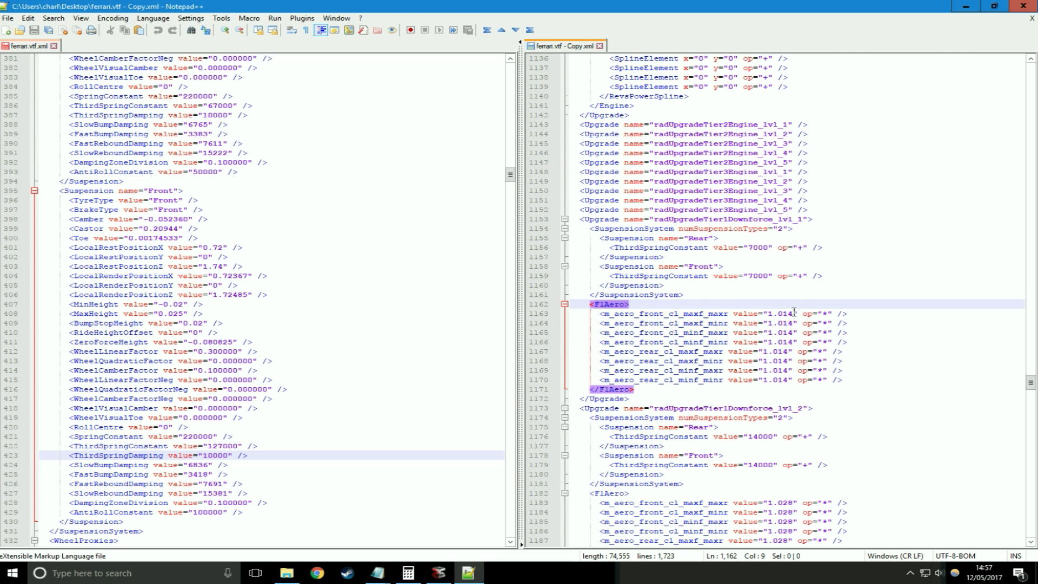
pyautogui.click(827, 313)
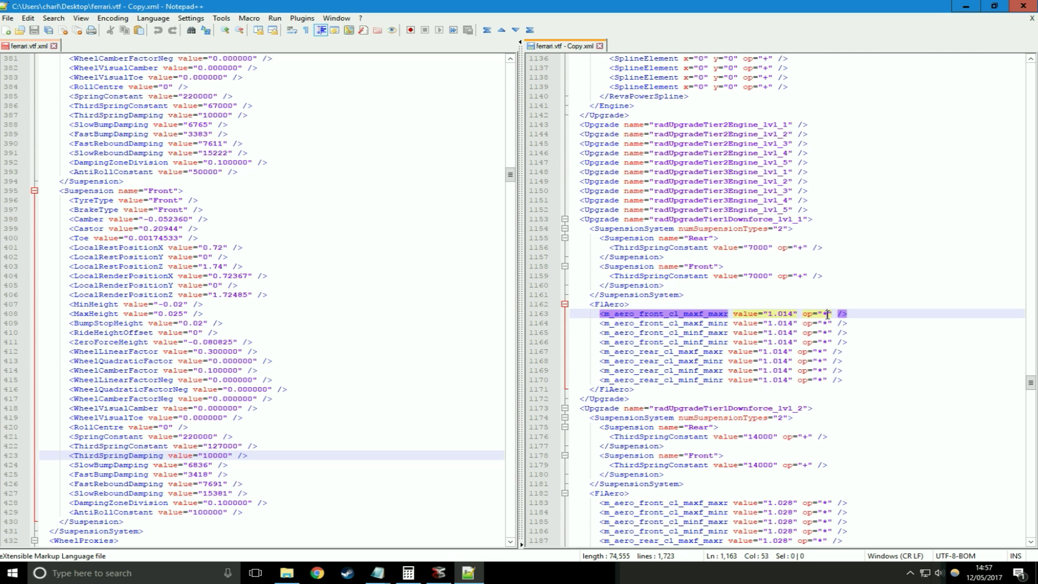
pyautogui.click(770, 314)
pyautogui.moveTo(601, 313); pyautogui.dragTo(728, 316)
pyautogui.hotkey('ctrl', 'c')
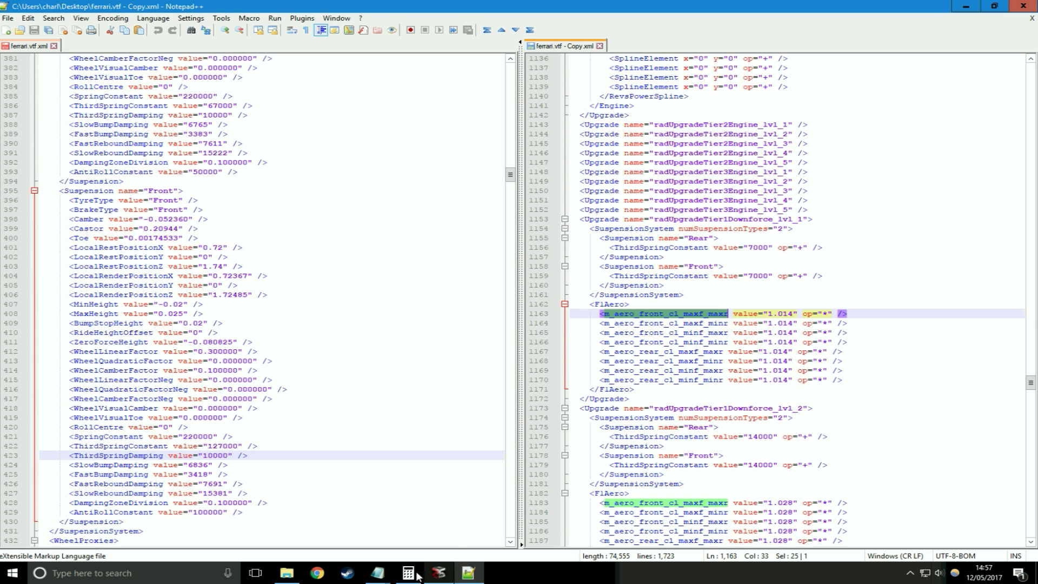
# Search the original ferrari.vtf.xml for "m_aero_front_cl_maxf_maxr" using the copied name, and close the search dialog
pyautogui.click(257, 323)
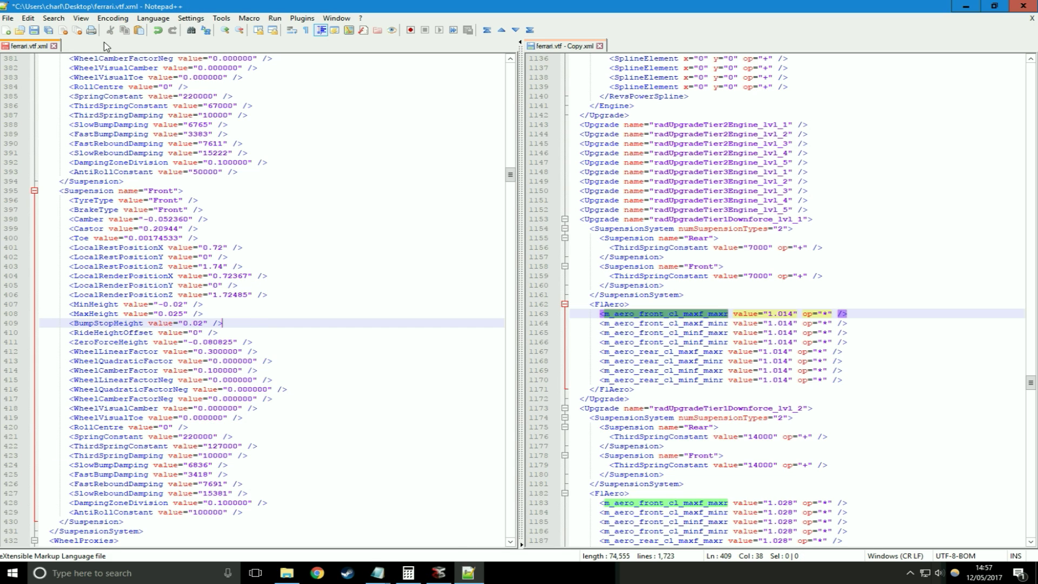
pyautogui.click(44, 22)
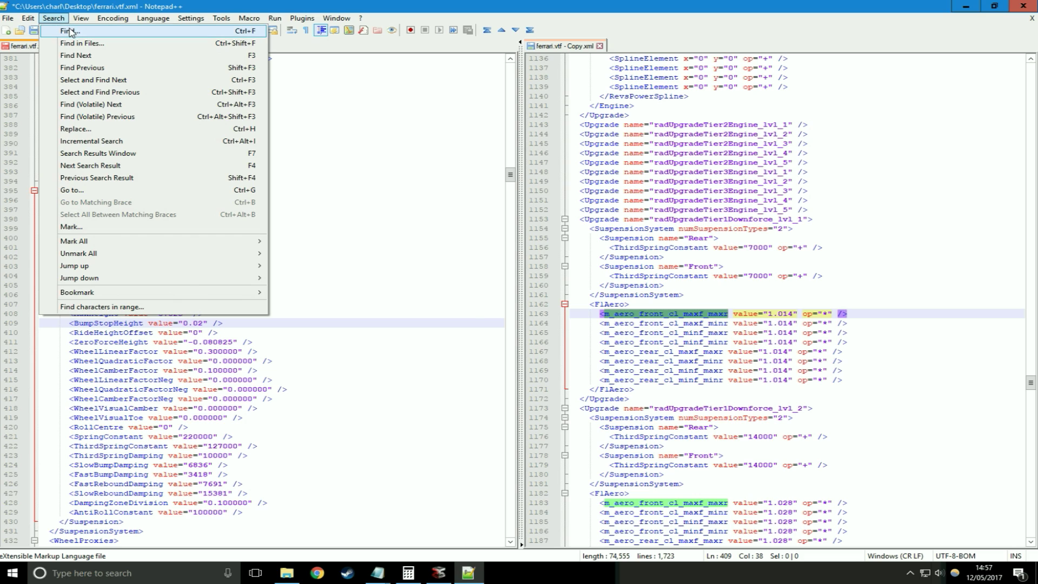
pyautogui.click(75, 34)
pyautogui.press('BackSpace')
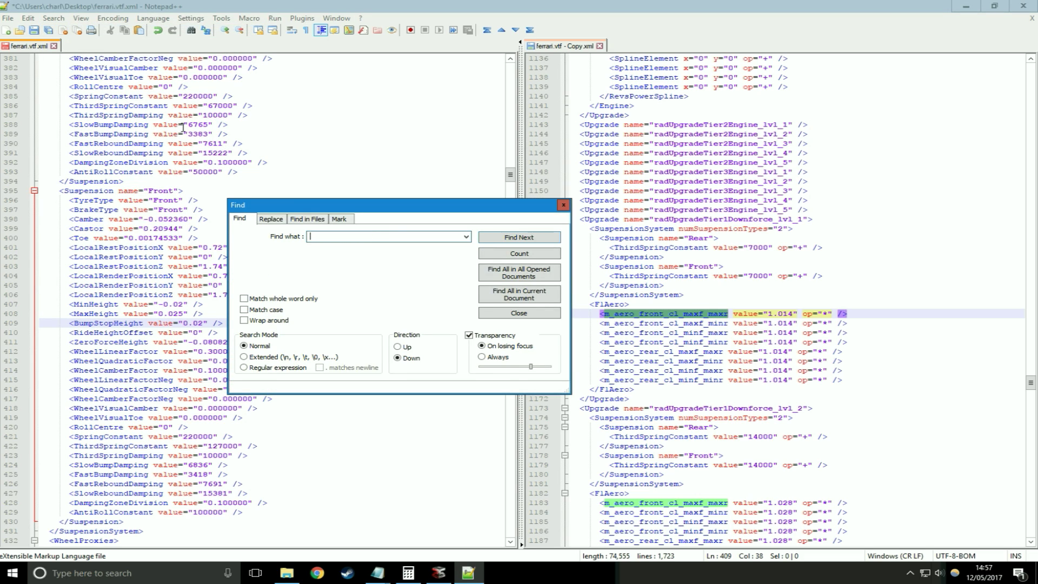
pyautogui.hotkey('ctrl', 'v')
pyautogui.moveTo(505, 205); pyautogui.dragTo(466, 312)
pyautogui.press('Return')
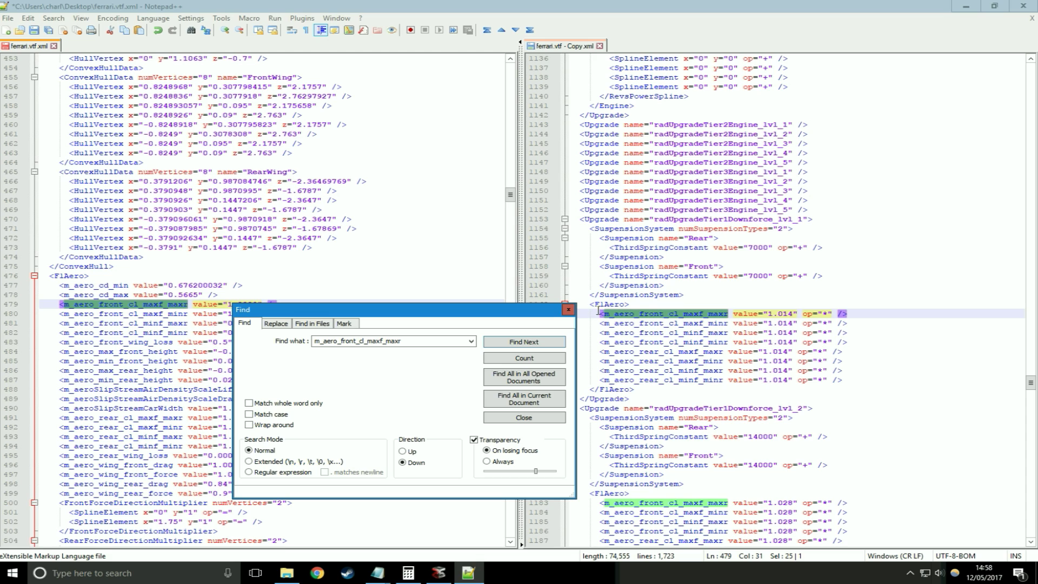
pyautogui.click(569, 310)
# Compare the original's F1Aero block and its m_aero_front_cl_maxf_maxr line with the matching lines of the Tier 1 Downforce level 1 upgrade
pyautogui.click(69, 276)
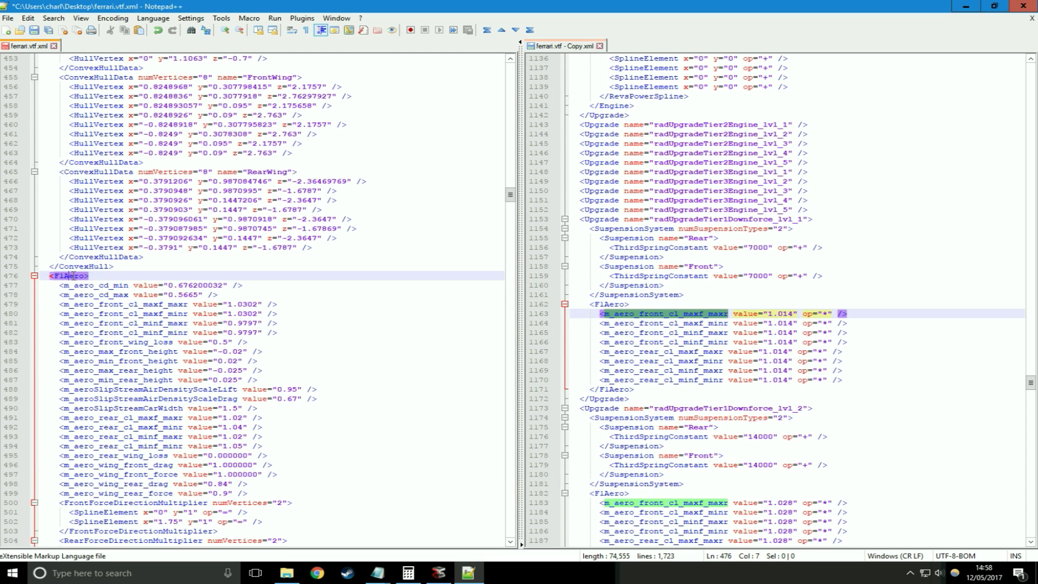
pyautogui.click(603, 304)
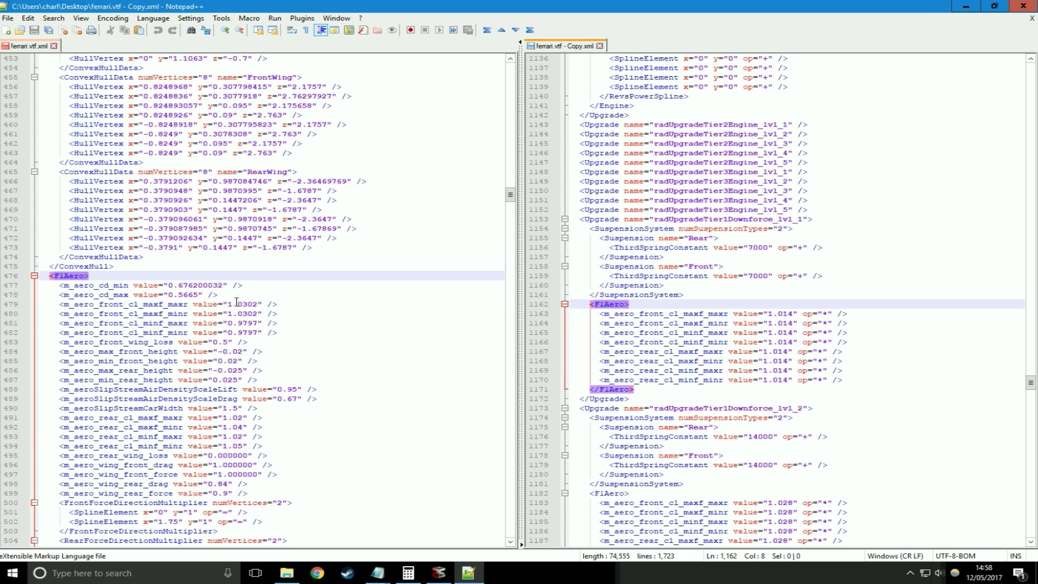
pyautogui.click(602, 314)
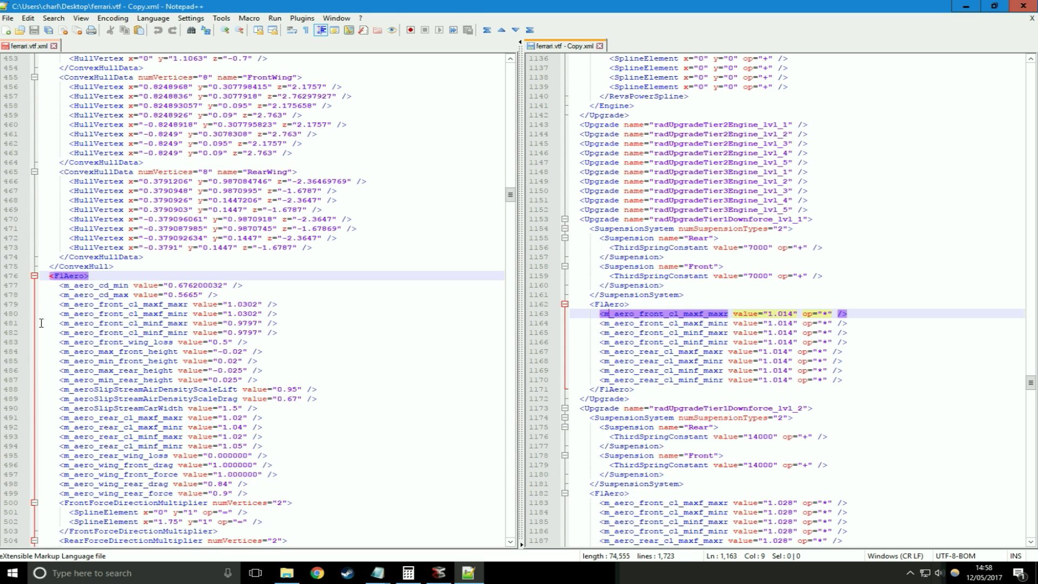
pyautogui.click(72, 305)
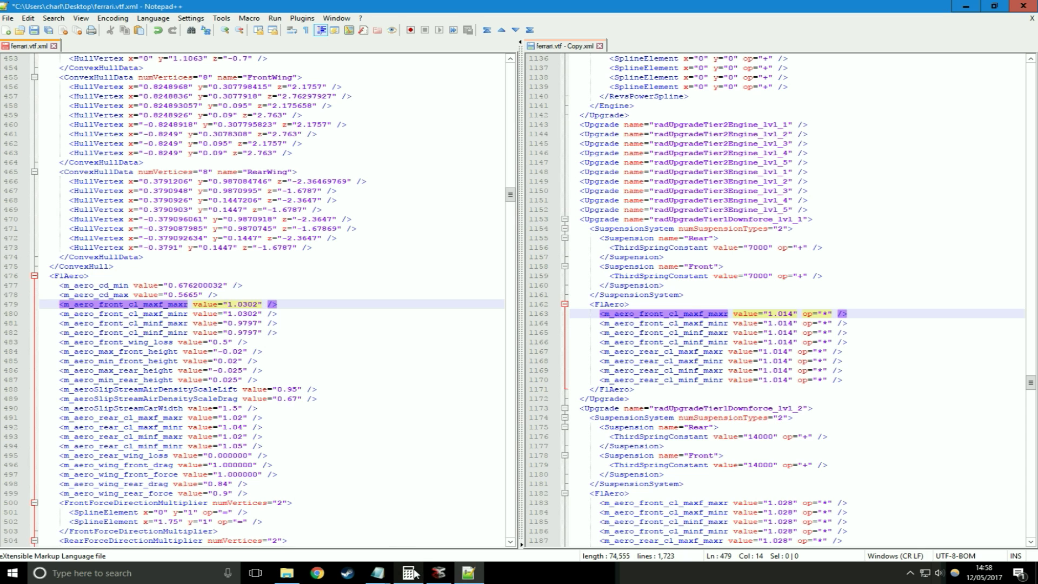
# Switch to Calculator and multiply the base m_aero_front_cl_maxf_maxr value 1.0302 by the upgrade factor 1.014, keeping the upgrade line visible
pyautogui.click(408, 572)
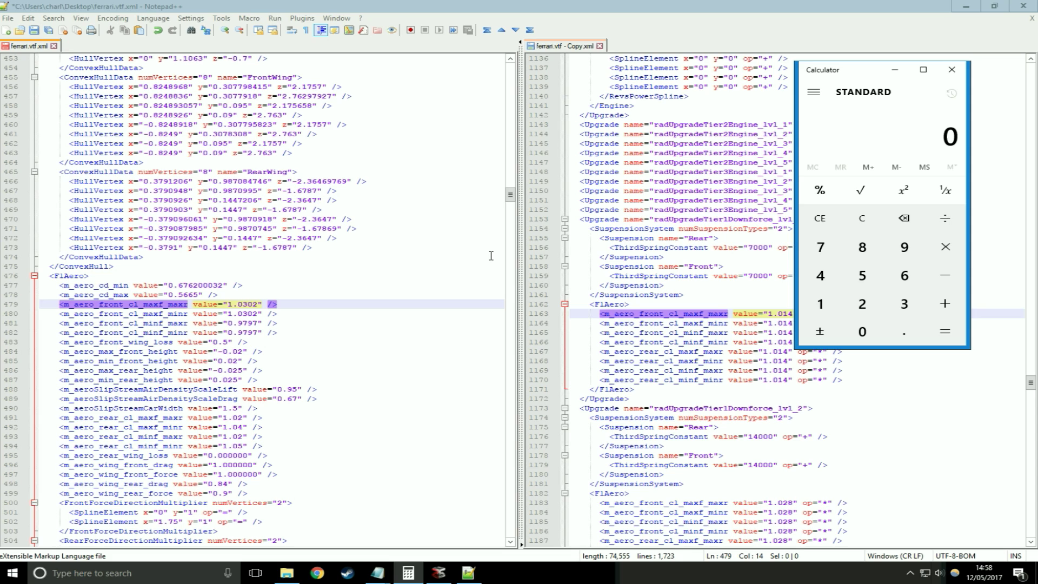
pyautogui.press('1')
pyautogui.press('.')
pyautogui.write('0302')
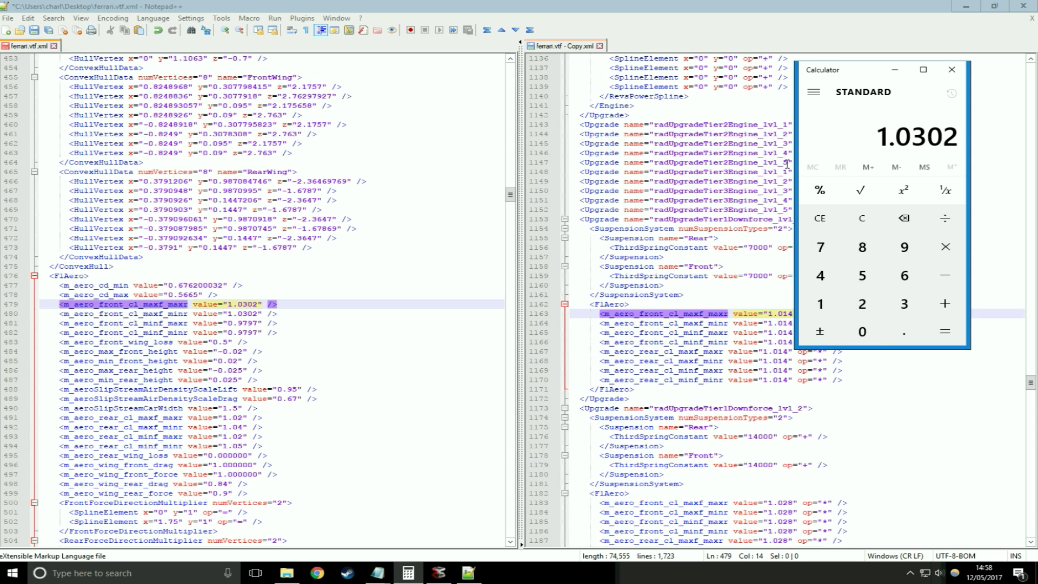
pyautogui.press('*')
pyautogui.click(894, 70)
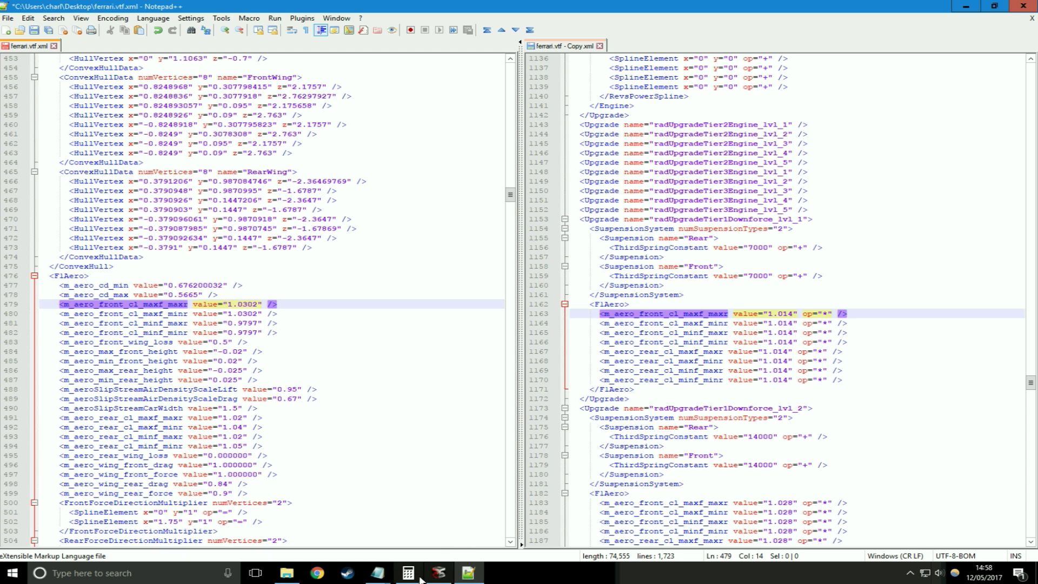
pyautogui.click(409, 574)
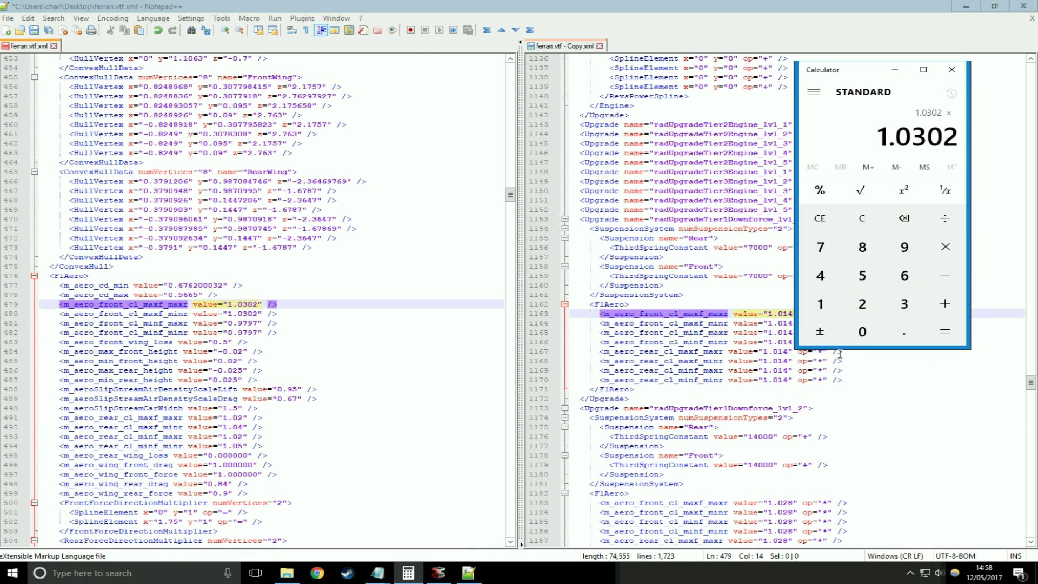
pyautogui.press('super+Down')
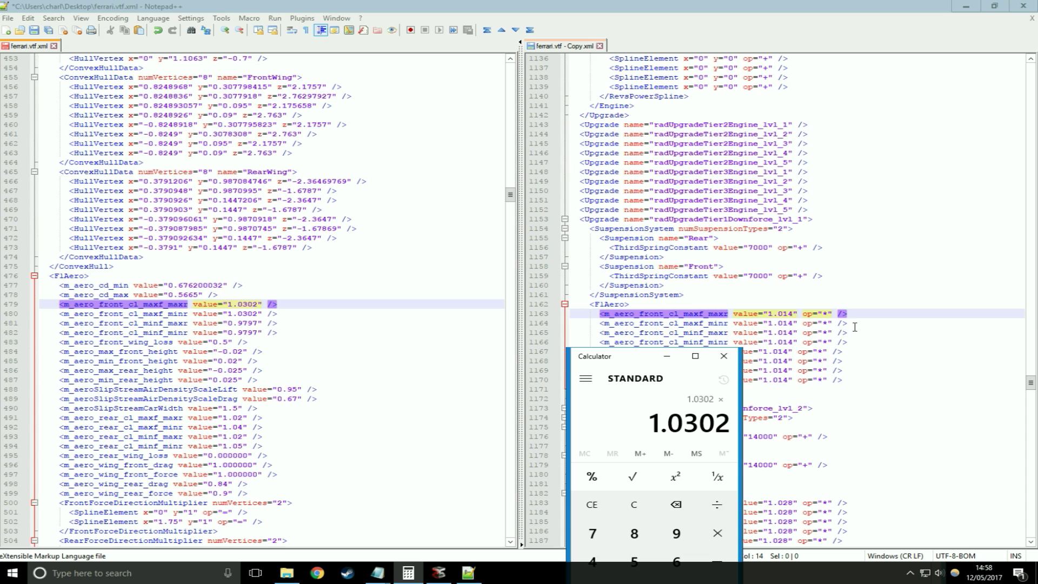
pyautogui.write('1.014')
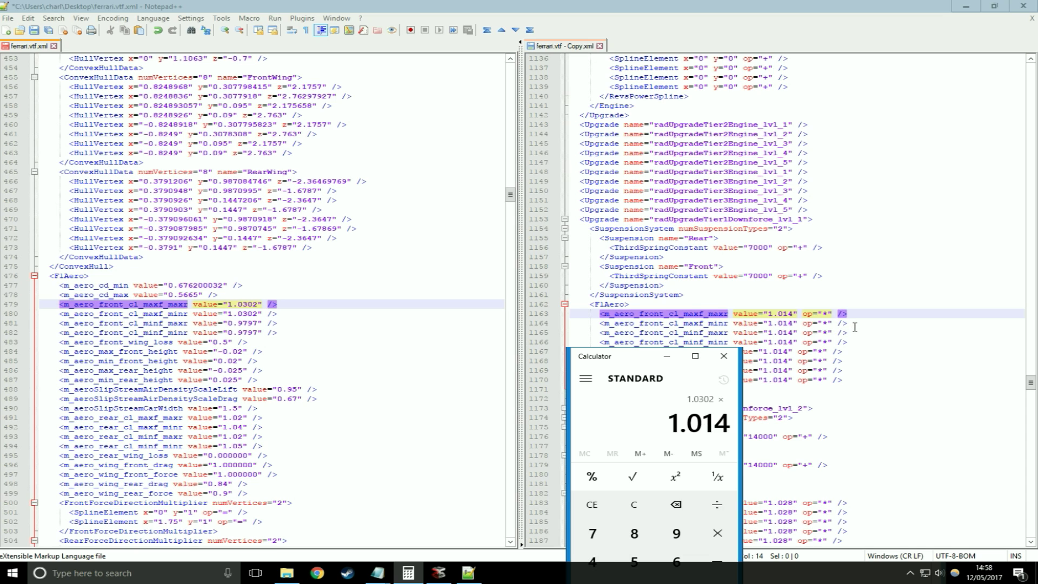
pyautogui.press('Return')
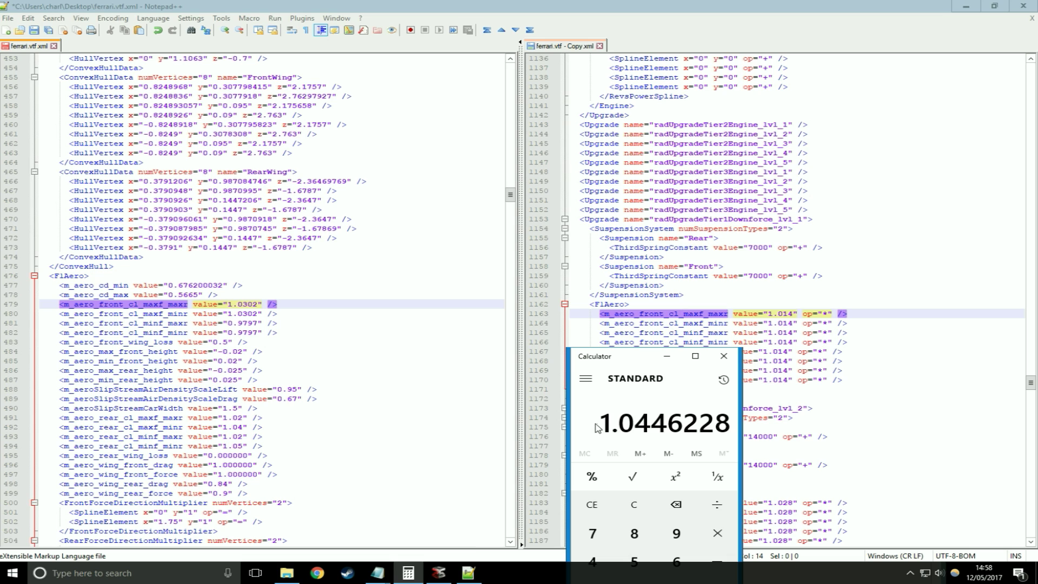
# Arrange Notepad++ and Calculator side by side, with Notepad++ widened to about three quarters of the screen
pyautogui.moveTo(624, 356); pyautogui.dragTo(713, 268)
pyautogui.moveTo(406, 7); pyautogui.dragTo(1, 163)
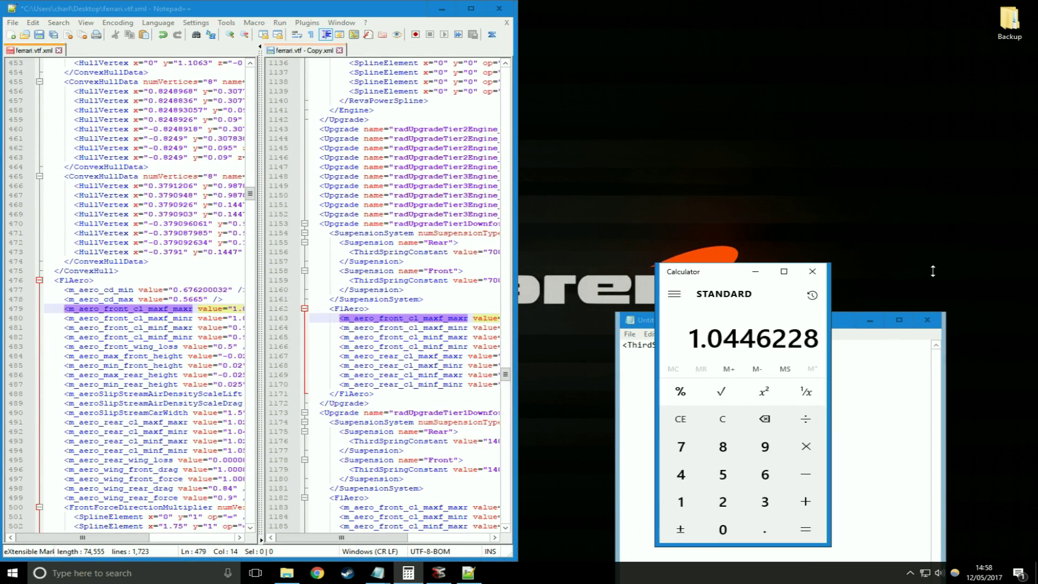
pyautogui.click(852, 289)
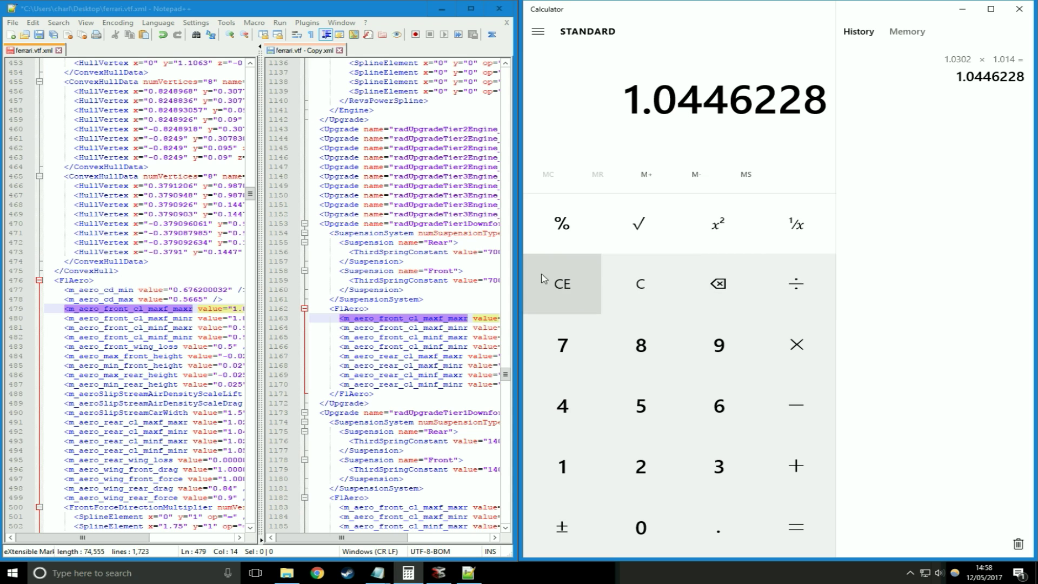
pyautogui.moveTo(515, 277); pyautogui.dragTo(785, 299)
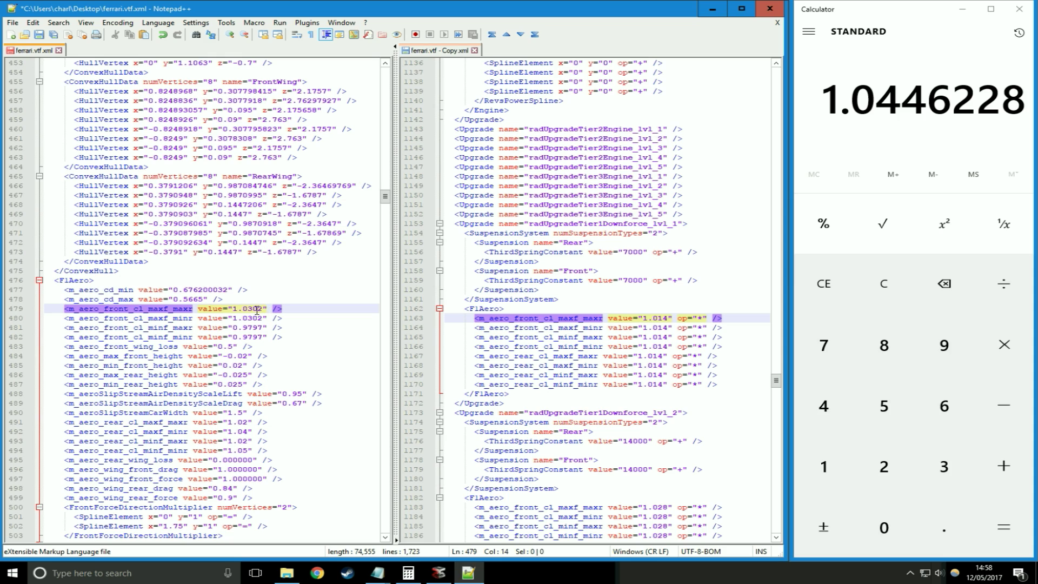
# Set m_aero_front_cl_maxf_maxr to 1.0446228 in the original ferrari.vtf.xml
pyautogui.press('Left')
pyautogui.press('Left')
pyautogui.press('BackSpace')
pyautogui.write('446228')
pyautogui.press('BackSpace')
pyautogui.press('BackSpace')
# Compare m_aero_front_cl_maxf_minr in both files and multiply its base value 1.0302 by the upgrade factor 1.014 in Calculator
pyautogui.click(247, 317)
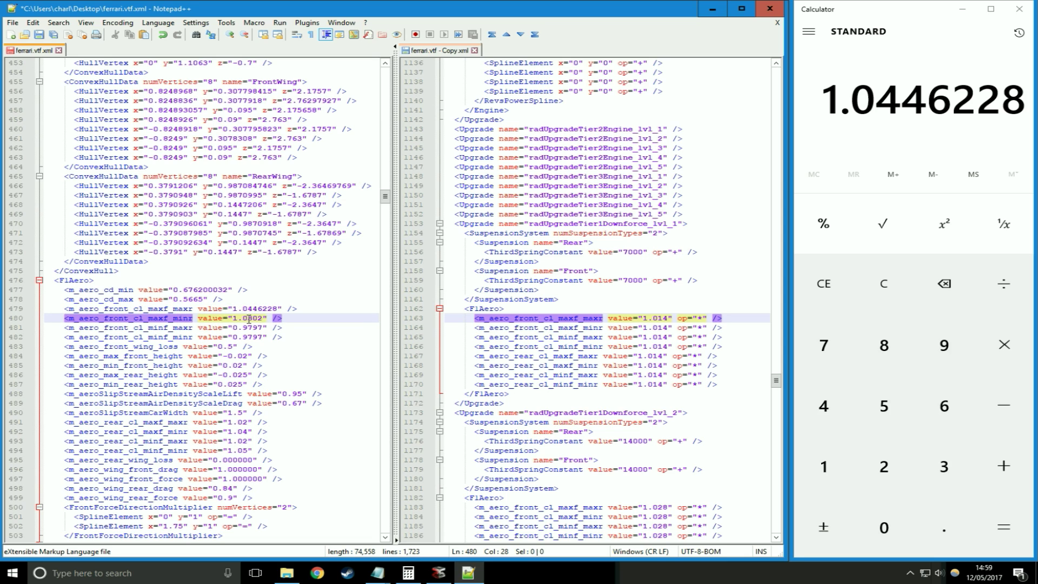
pyautogui.click(663, 325)
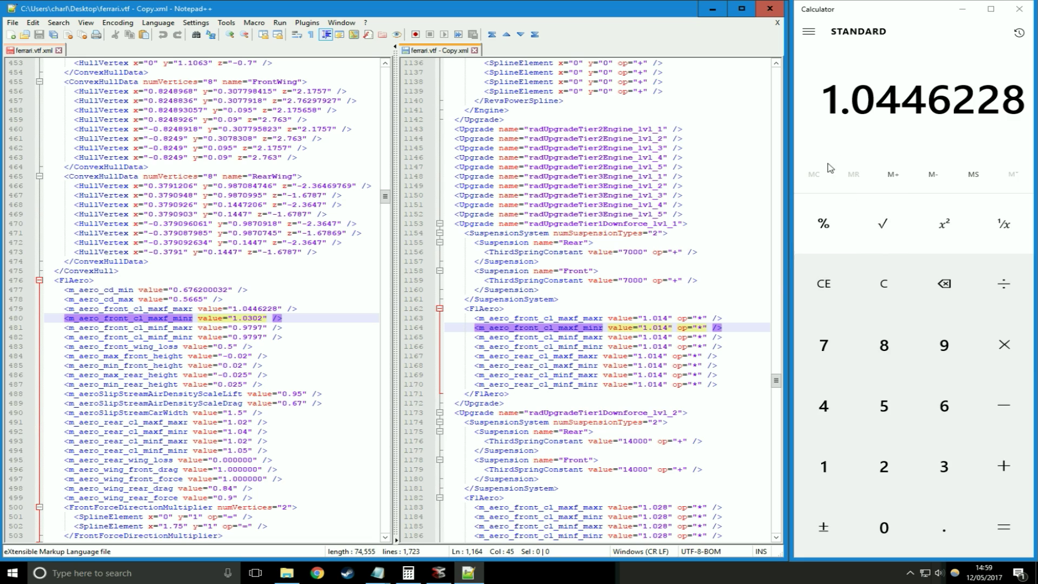
pyautogui.click(827, 286)
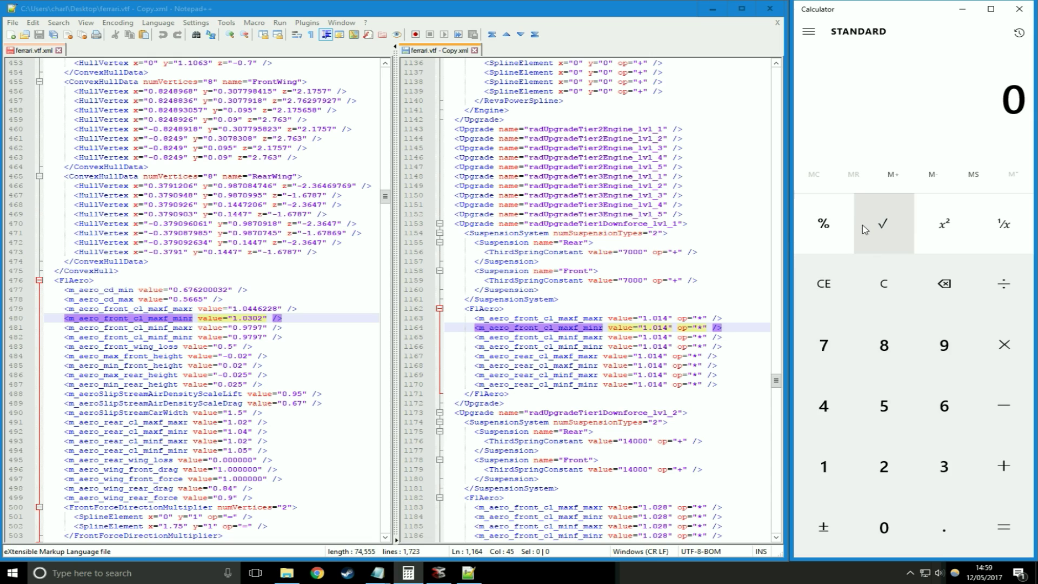
pyautogui.write('1.0302')
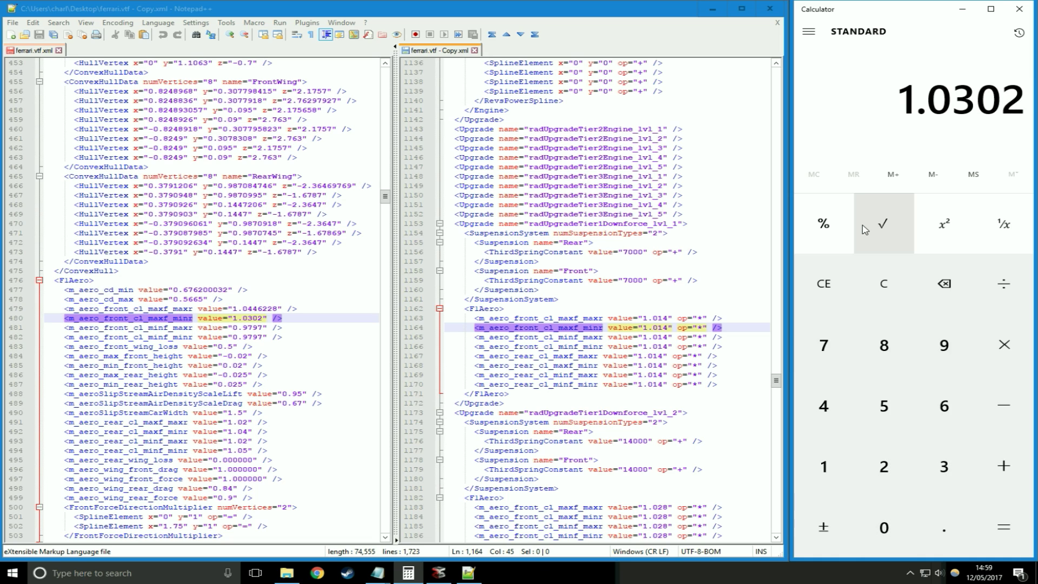
pyautogui.write('*1.014')
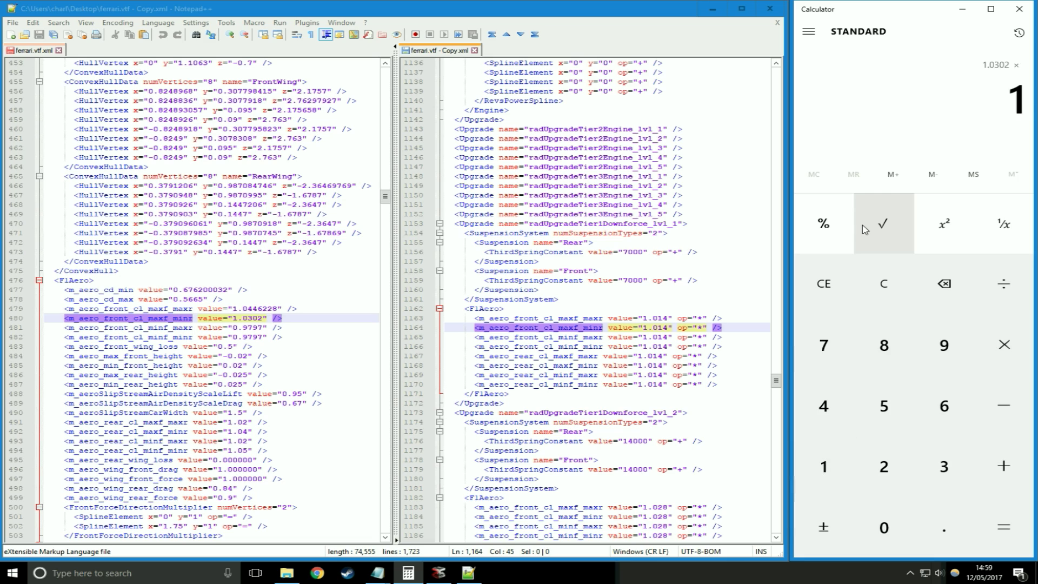
pyautogui.press('Return')
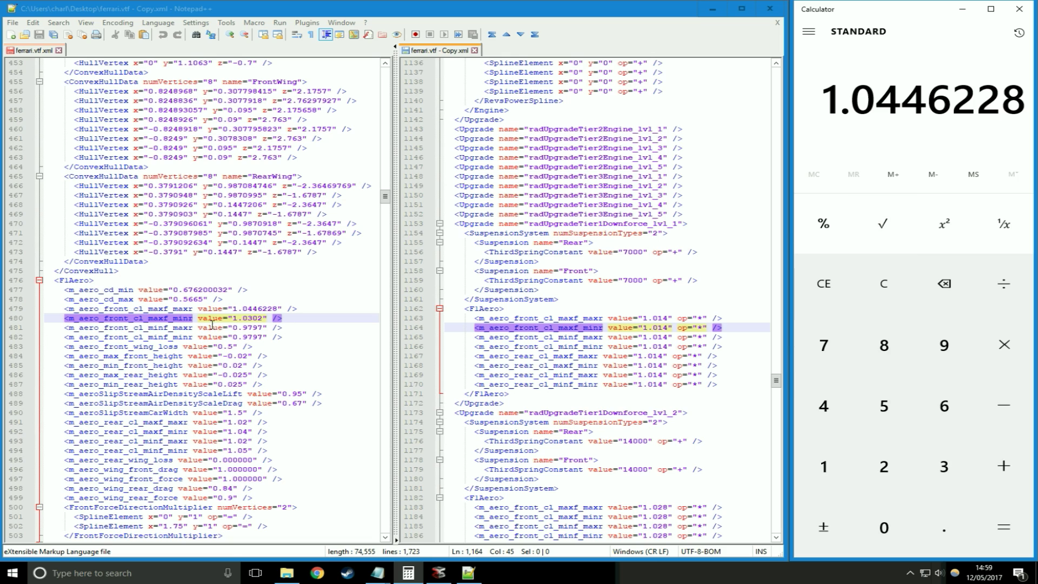
# Reuse the 1.0446228 value of m_aero_front_cl_maxf_maxr for m_aero_front_cl_maxf_minr in the original ferrari.vtf.xml
pyautogui.moveTo(233, 308); pyautogui.dragTo(279, 309)
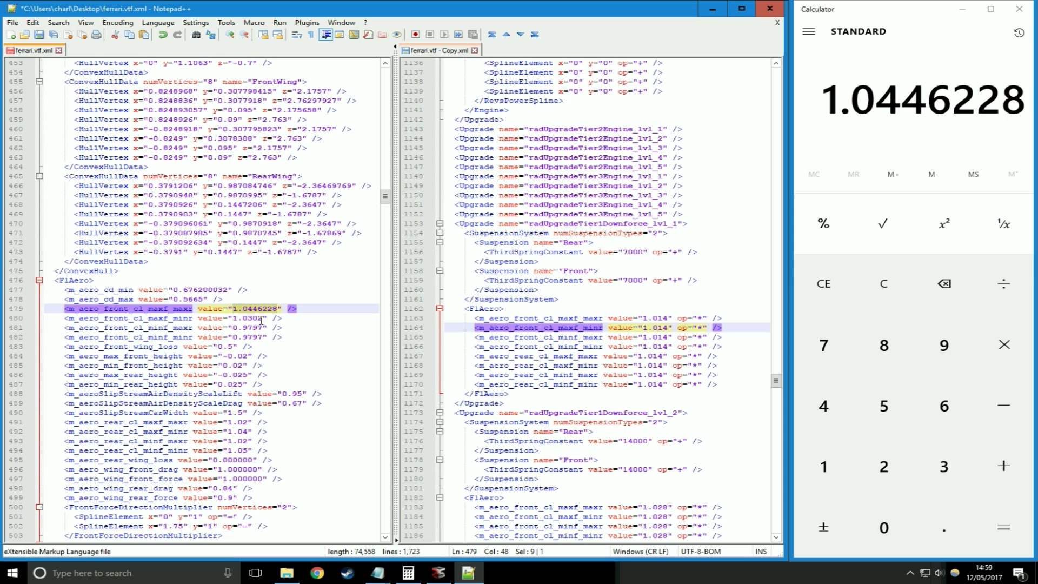
pyautogui.moveTo(264, 318); pyautogui.dragTo(238, 319)
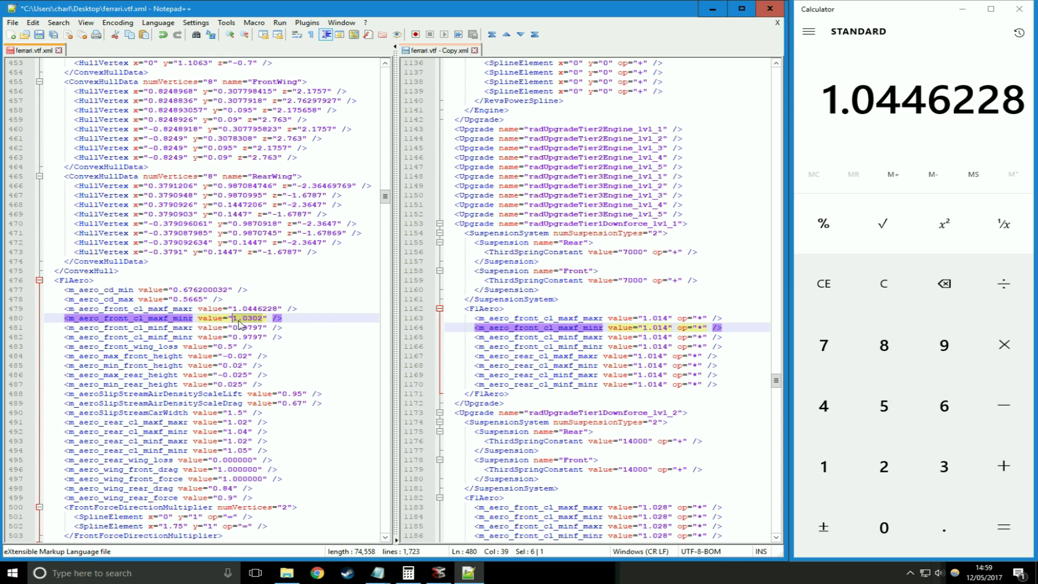
pyautogui.write('.0446228')
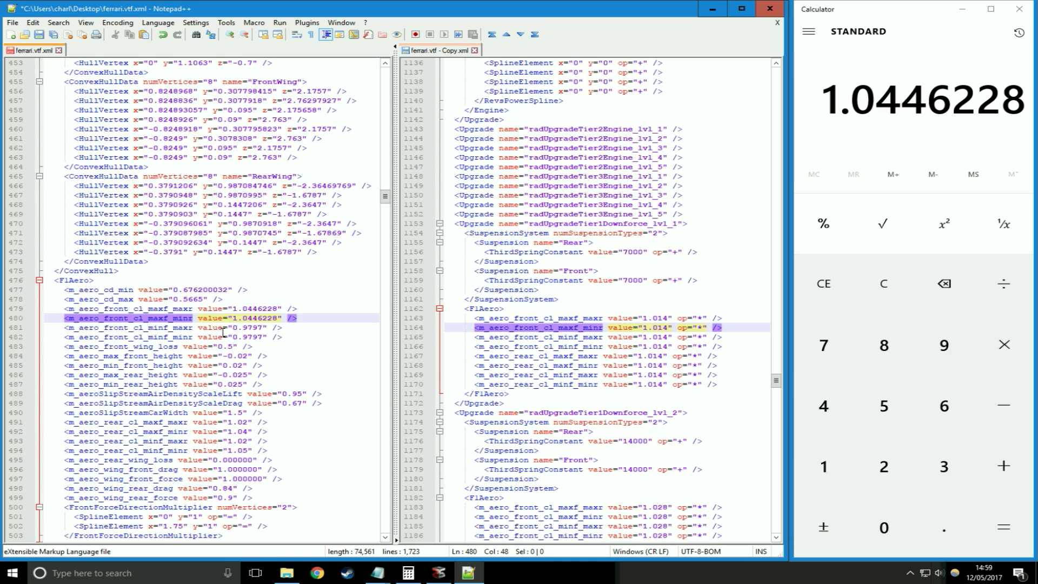
# Multiply the base m_aero_front_cl_minf_maxr value 0.9797 by the upgrade factor 1.014 in Calculator
pyautogui.click(248, 328)
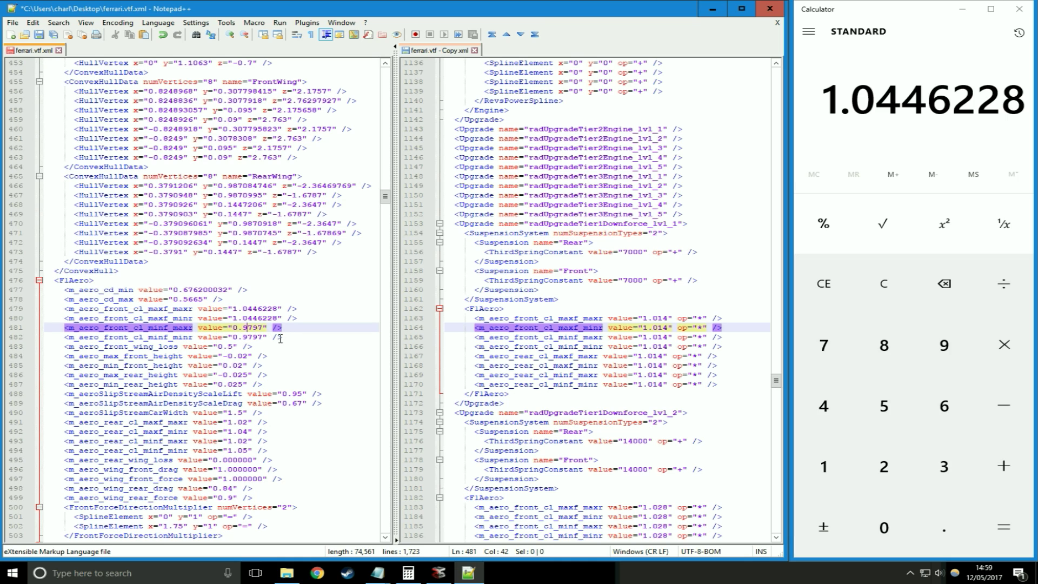
pyautogui.click(823, 283)
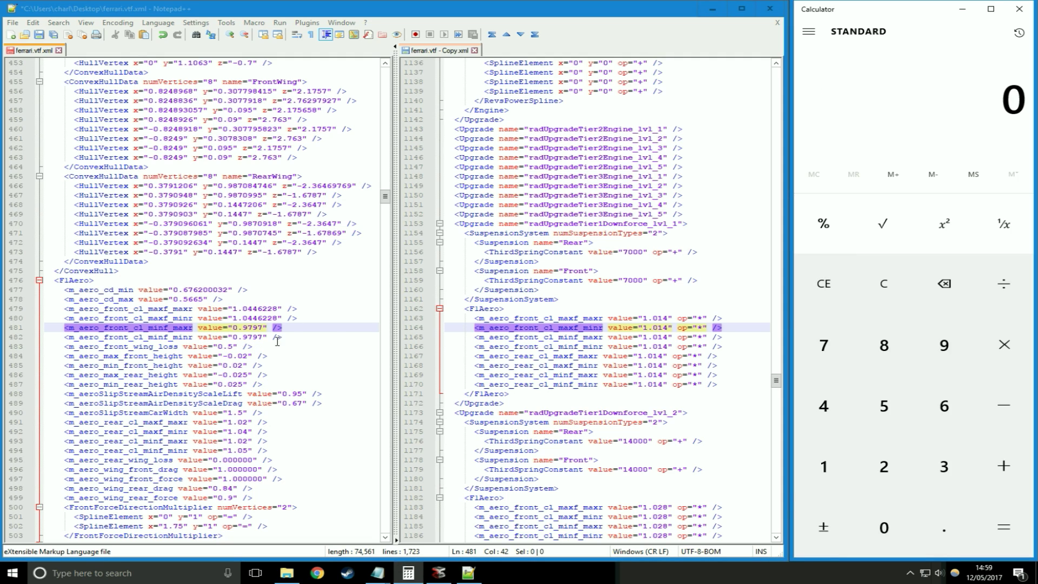
pyautogui.press('.')
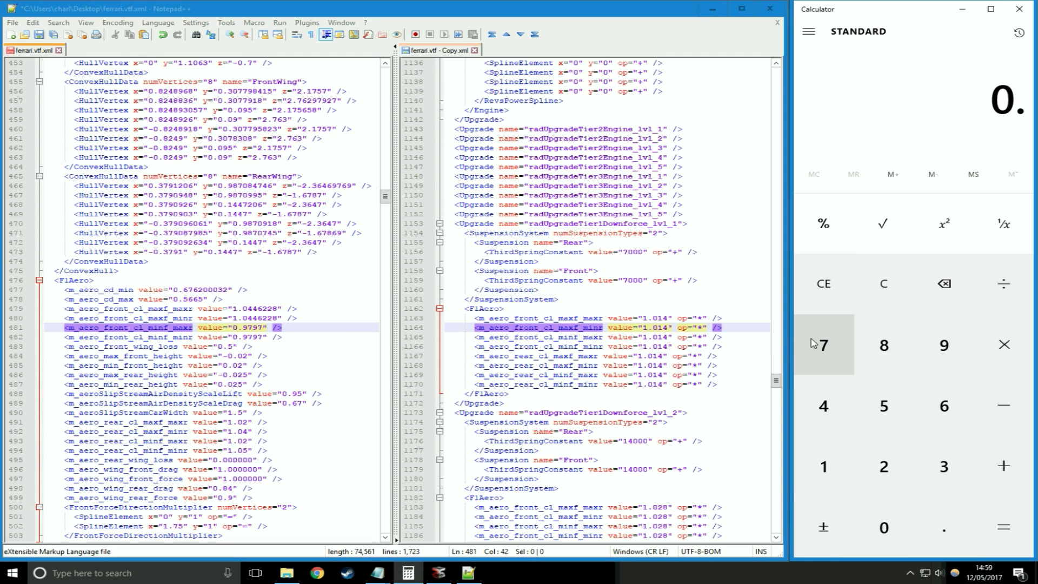
pyautogui.press('9')
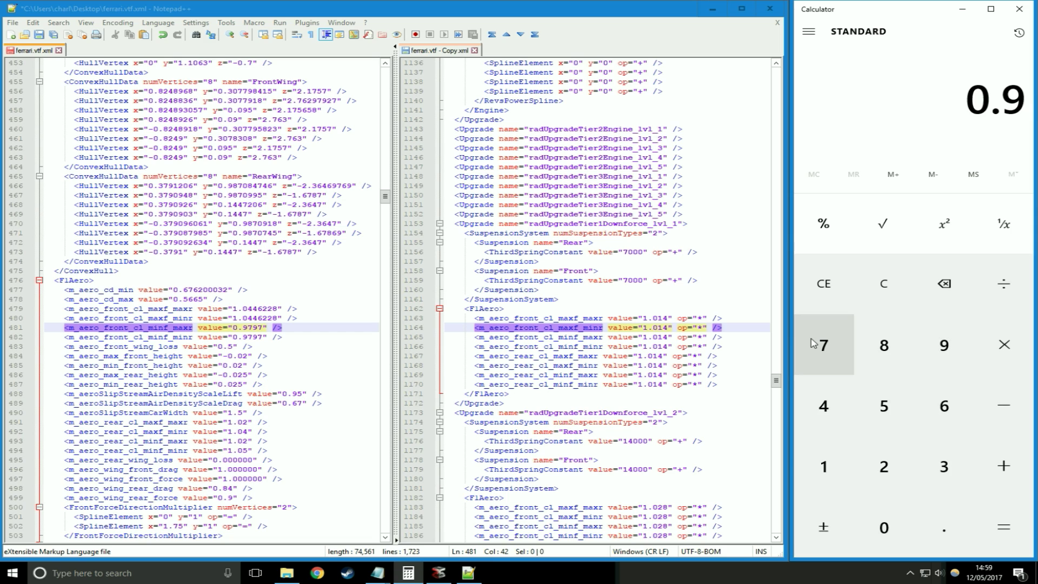
pyautogui.press('7')
pyautogui.press('9')
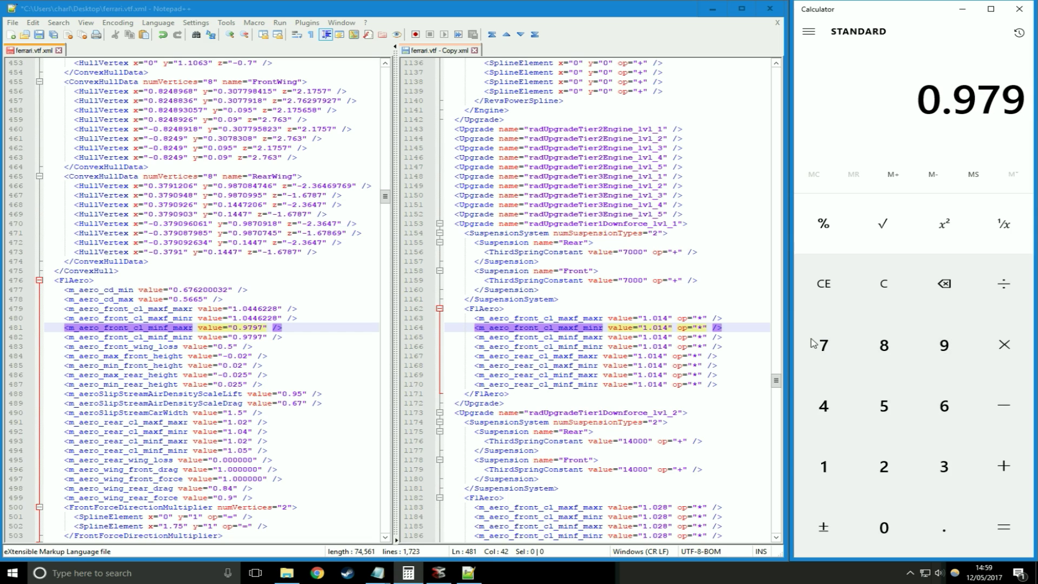
pyautogui.press('7')
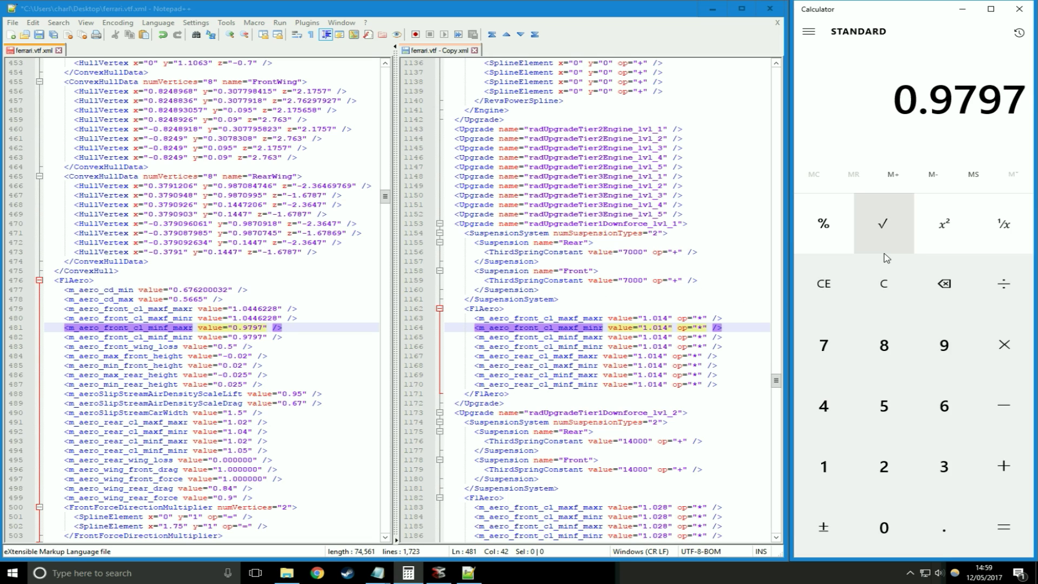
pyautogui.press('*')
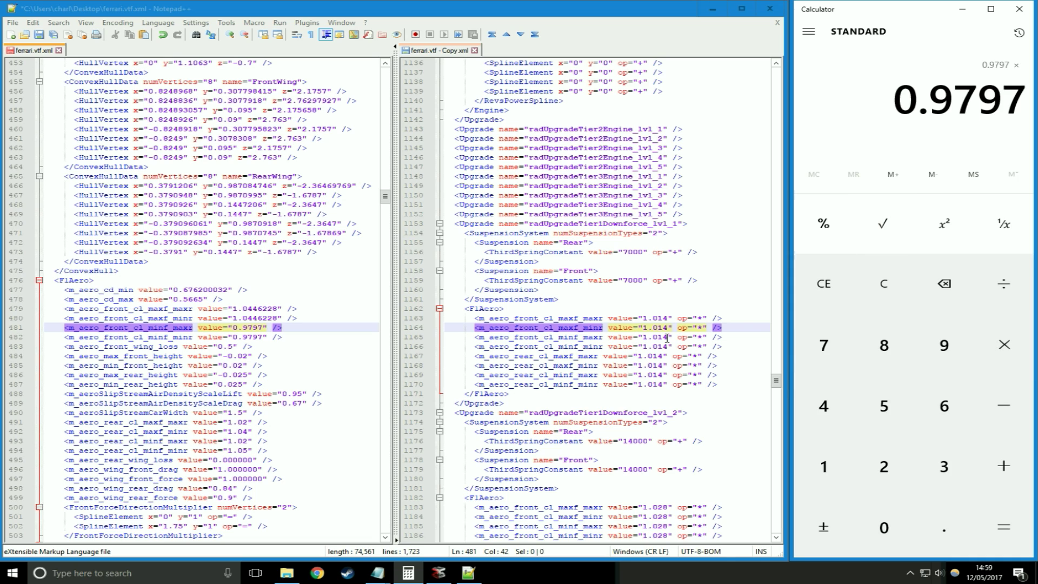
pyautogui.write('1.0')
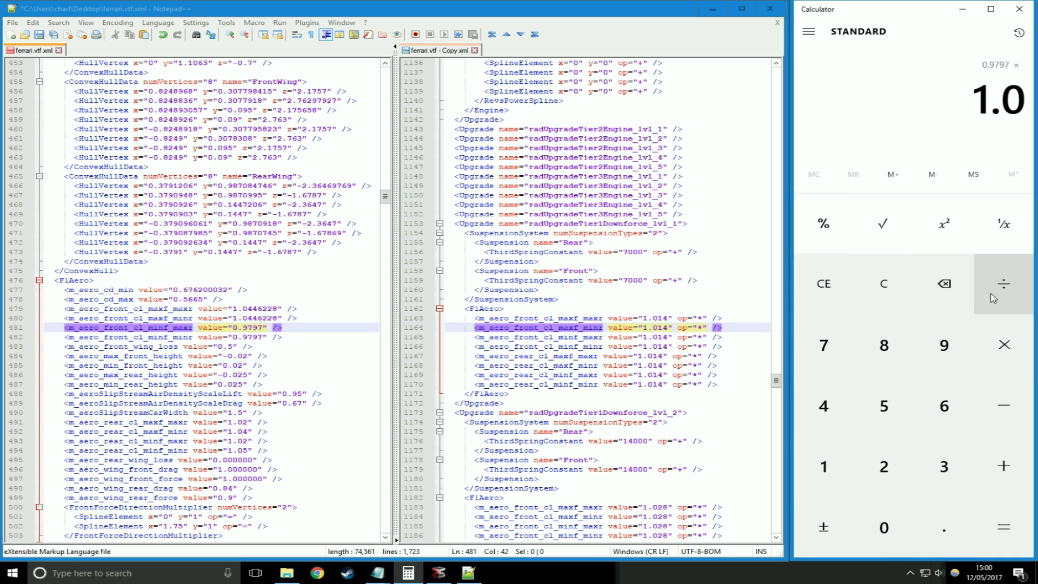
pyautogui.write('14')
pyautogui.press('Return')
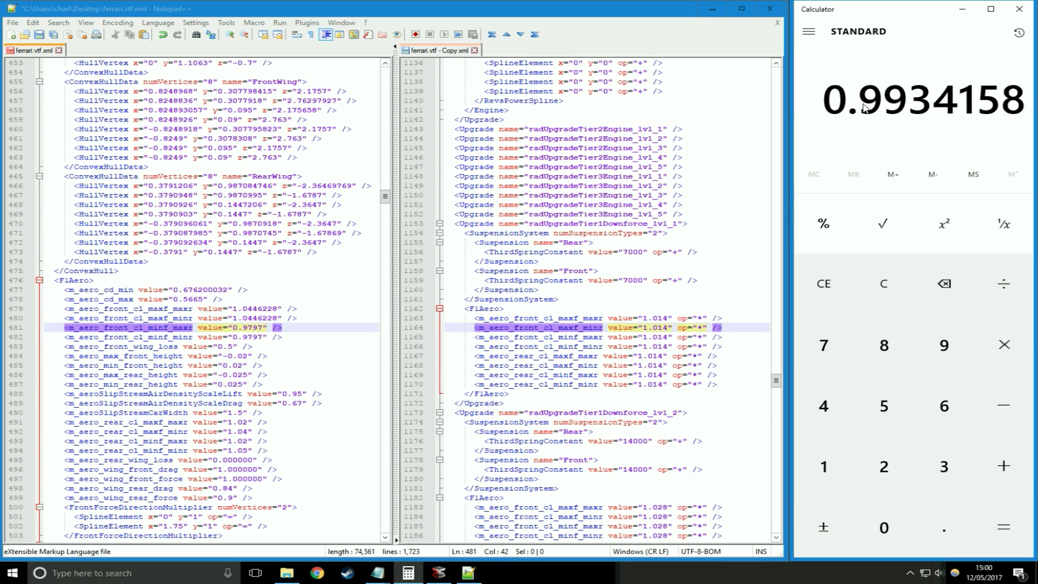
# Set m_aero_front_cl_minf_maxr to 0.9934158 in the original ferrari.vtf.xml
pyautogui.click(266, 328)
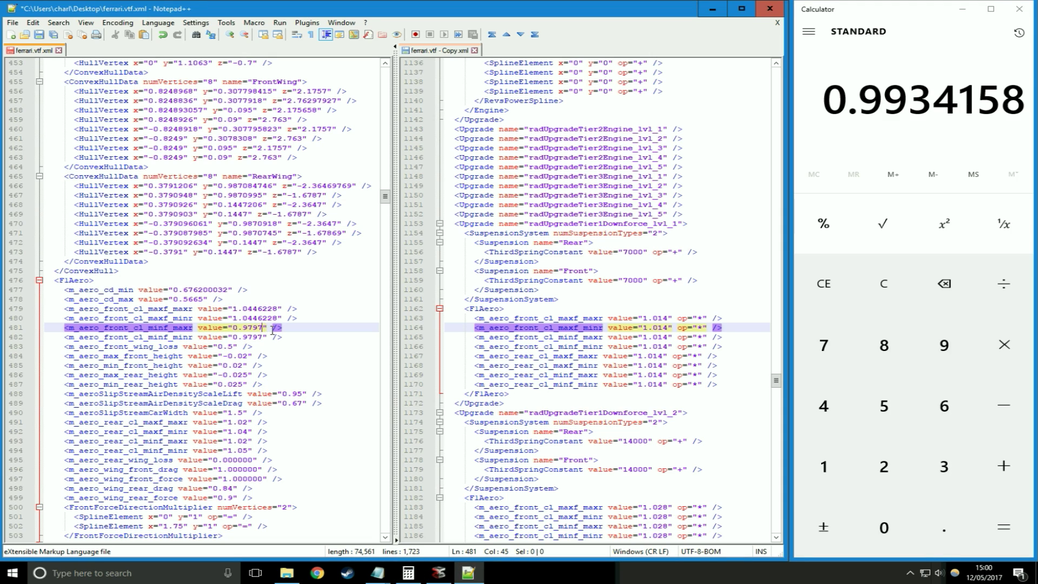
pyautogui.press('BackSpace')
pyautogui.press('BackSpace')
pyautogui.press('BackSpace')
pyautogui.write('934158')
# Copy the value 0.9934158 from m_aero_front_cl_minf_maxr into m_aero_front_cl_minf_minr, without a duplicated leading "0."
pyautogui.moveTo(232, 327); pyautogui.dragTo(280, 328)
pyautogui.hotkey('ctrl', 'c')
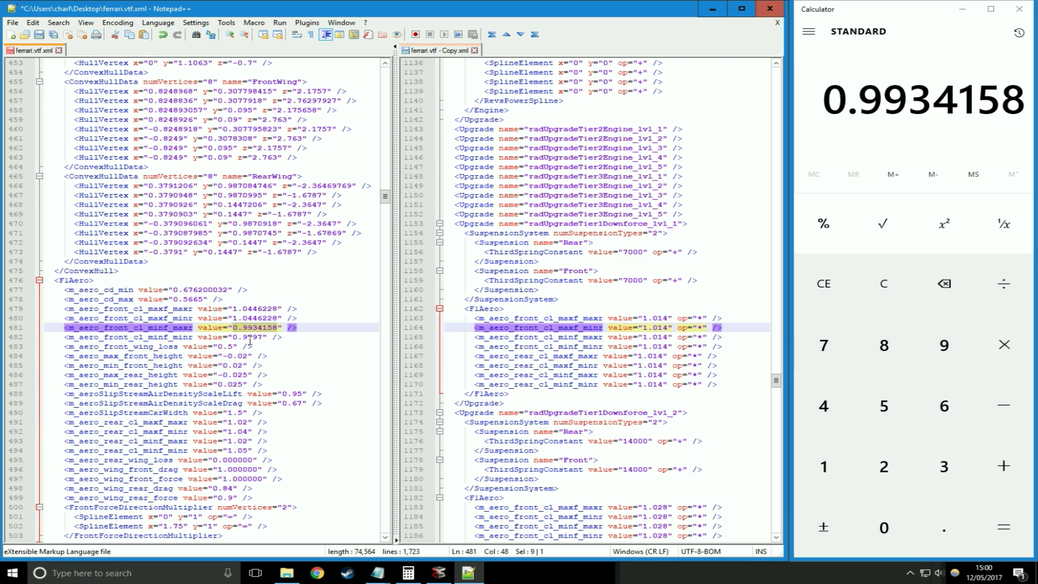
pyautogui.moveTo(263, 337); pyautogui.dragTo(243, 338)
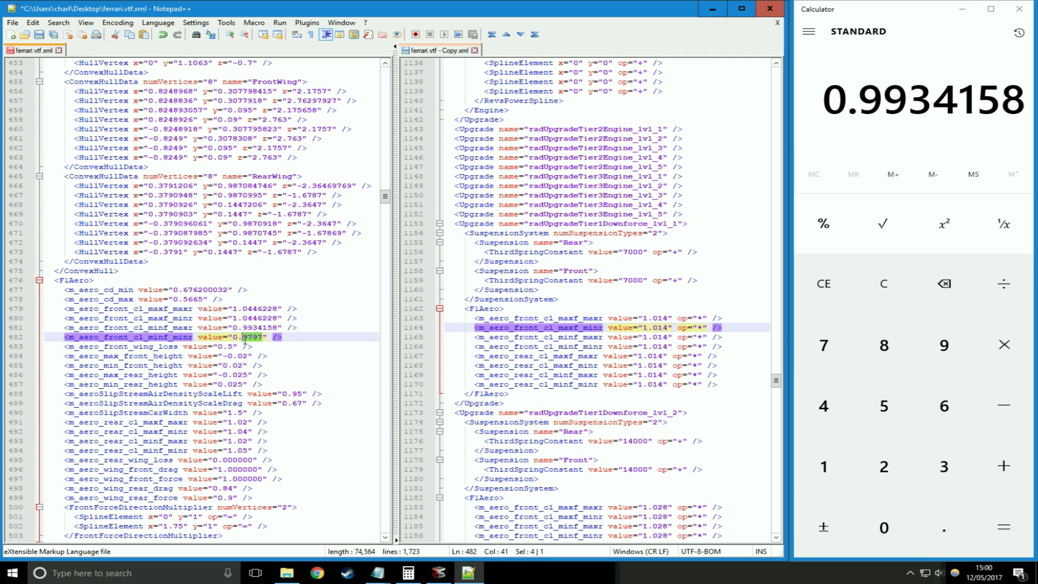
pyautogui.hotkey('ctrl', 'v')
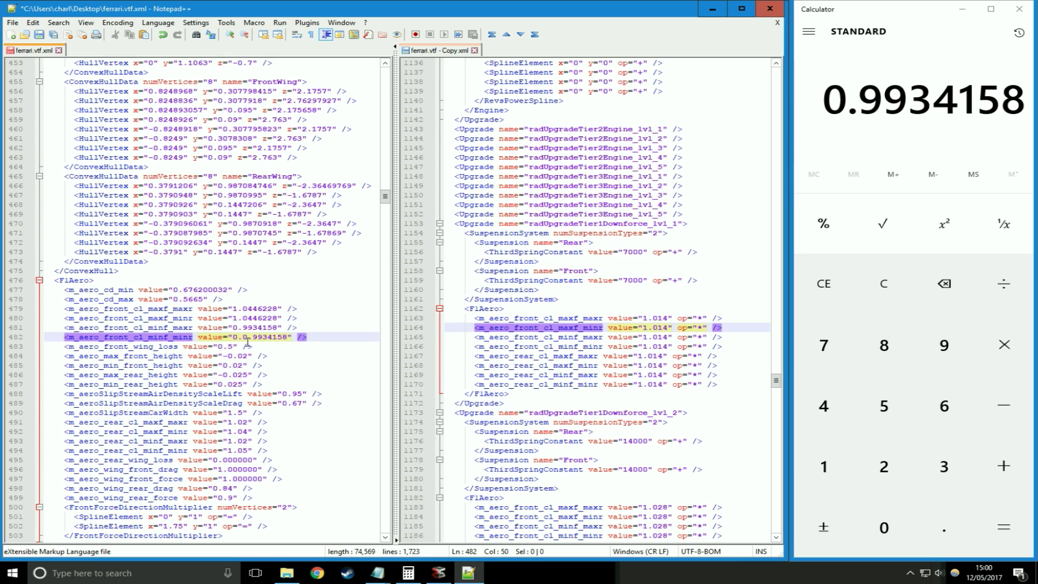
pyautogui.click(252, 336)
pyautogui.press('BackSpace')
pyautogui.press('BackSpace')
pyautogui.click(251, 346)
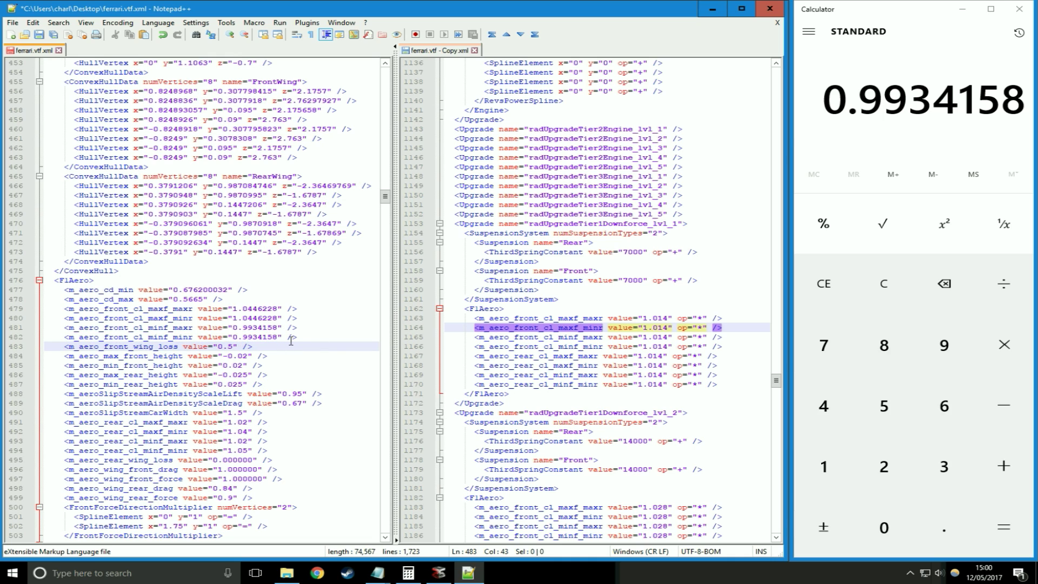
# Locate m_aero_rear_cl_maxf_maxr in both files and multiply its base value 1.02 by the upgrade factor 1.014 in Calculator
pyautogui.click(534, 347)
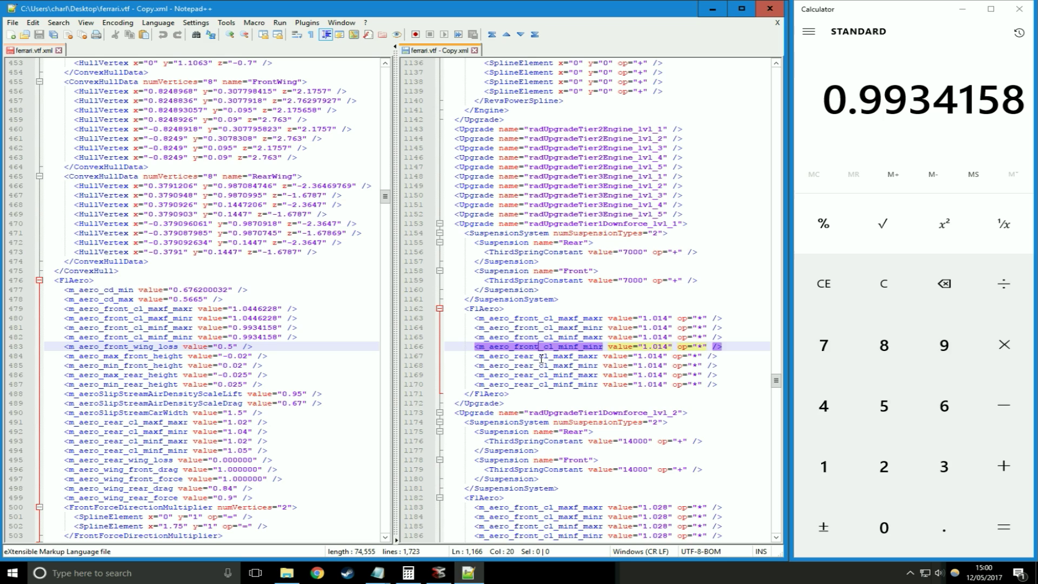
pyautogui.click(530, 355)
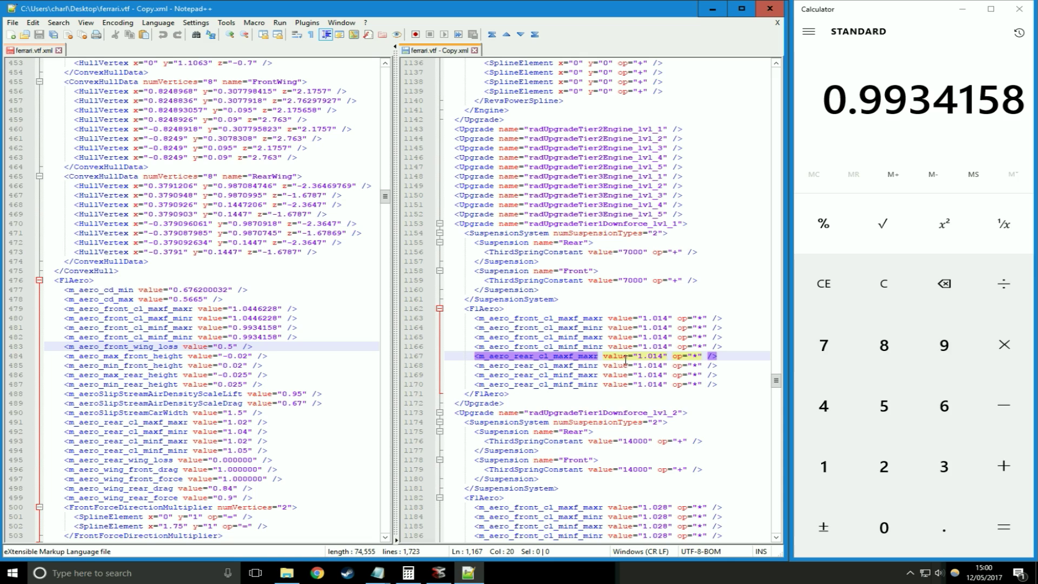
pyautogui.click(163, 425)
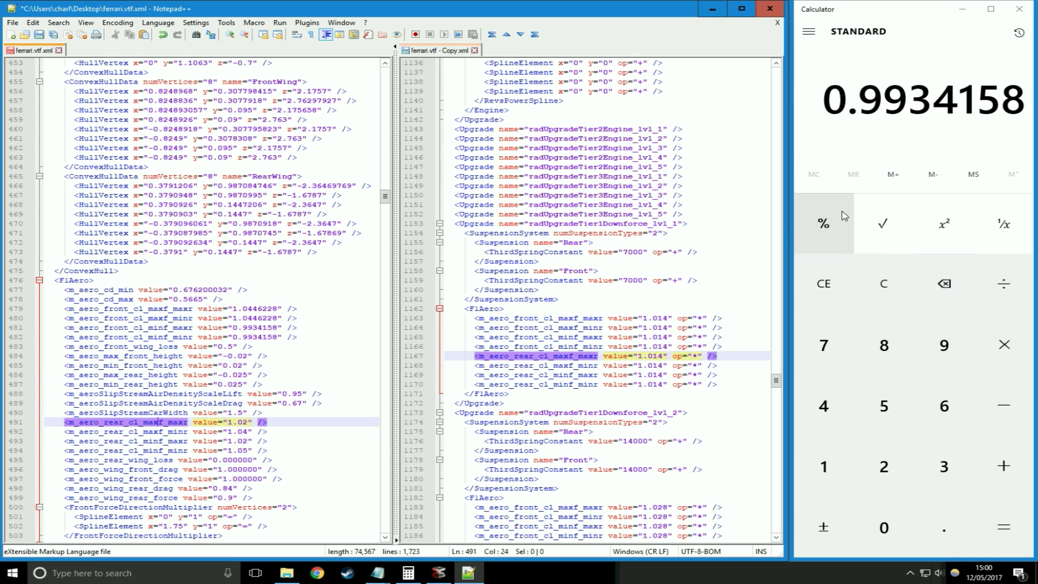
pyautogui.click(823, 282)
pyautogui.write('1')
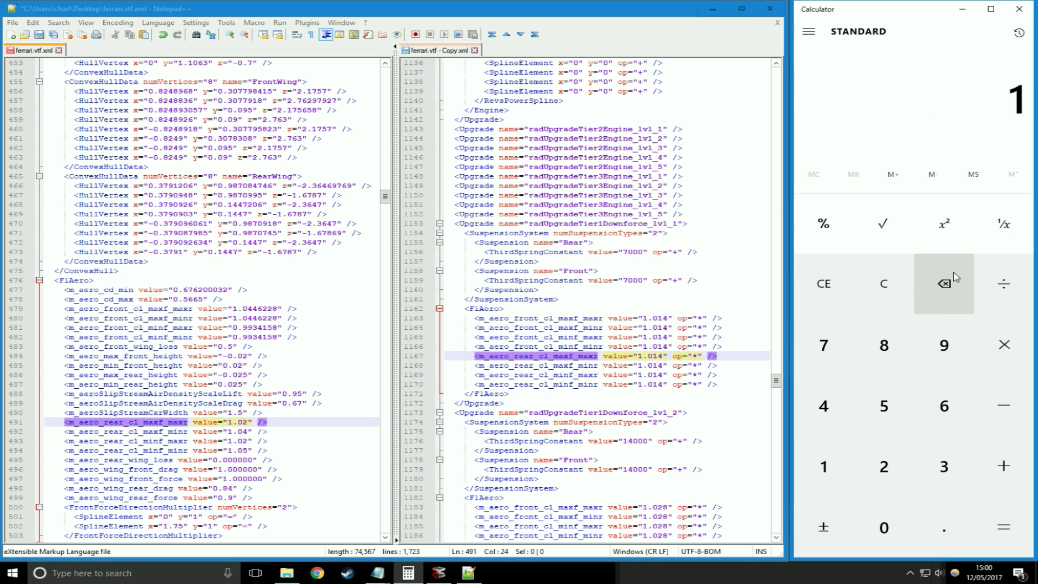
pyautogui.write('.0')
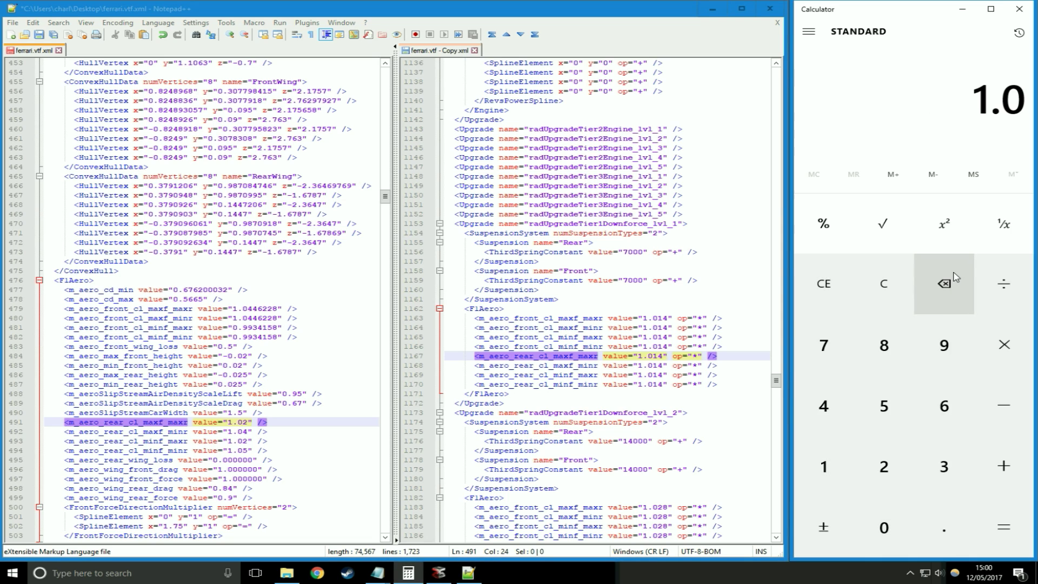
pyautogui.write('2')
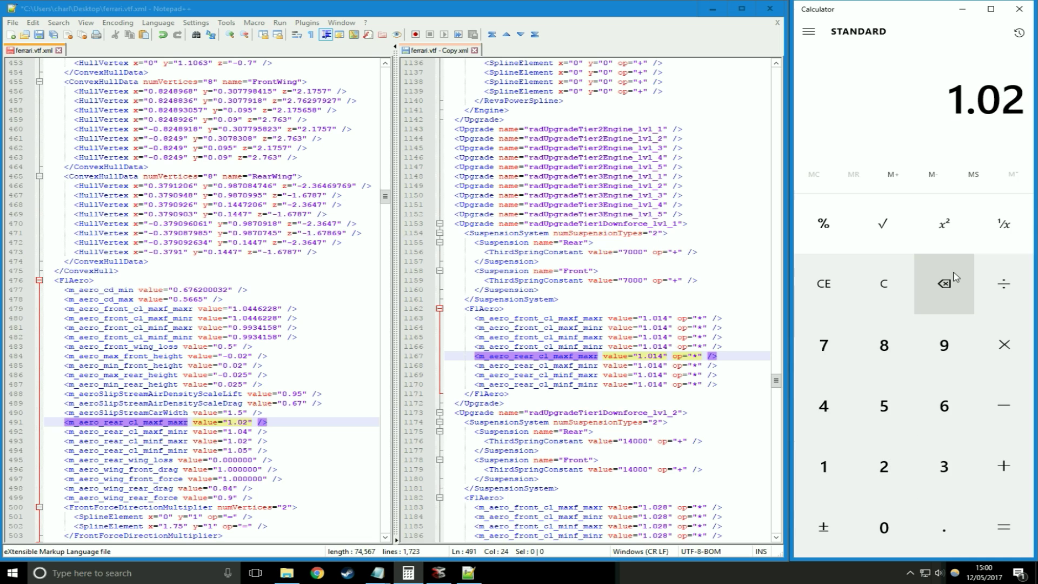
pyautogui.write('*')
pyautogui.click(657, 354)
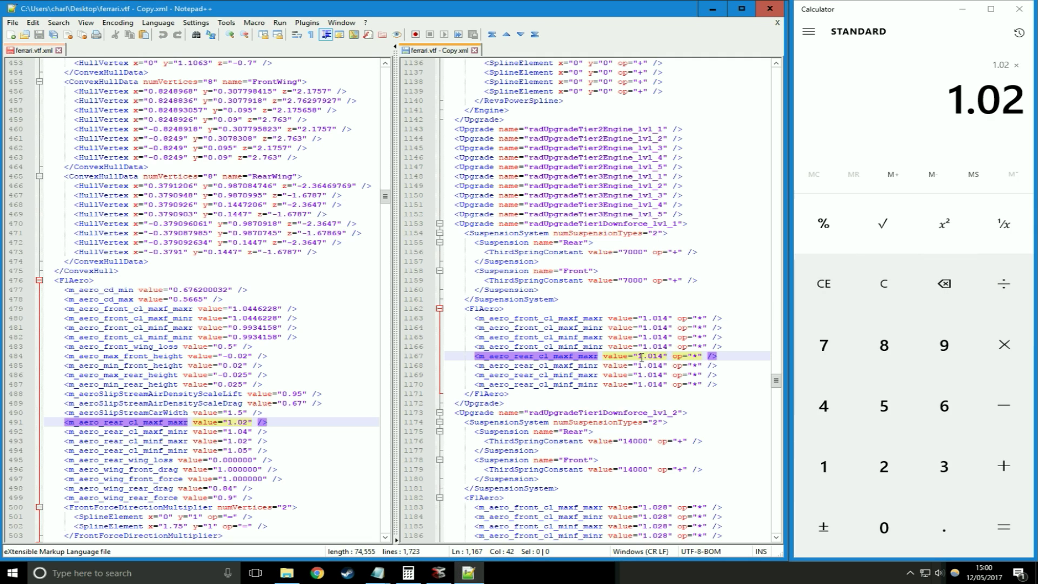
pyautogui.click(249, 422)
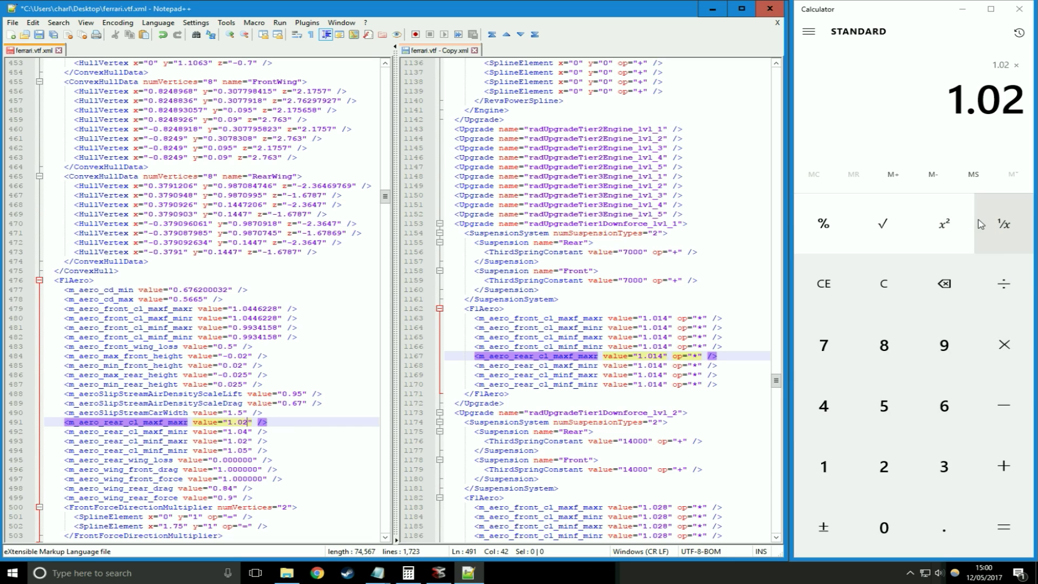
pyautogui.write('1')
pyautogui.press('BackSpace')
pyautogui.click(972, 195)
pyautogui.write('1')
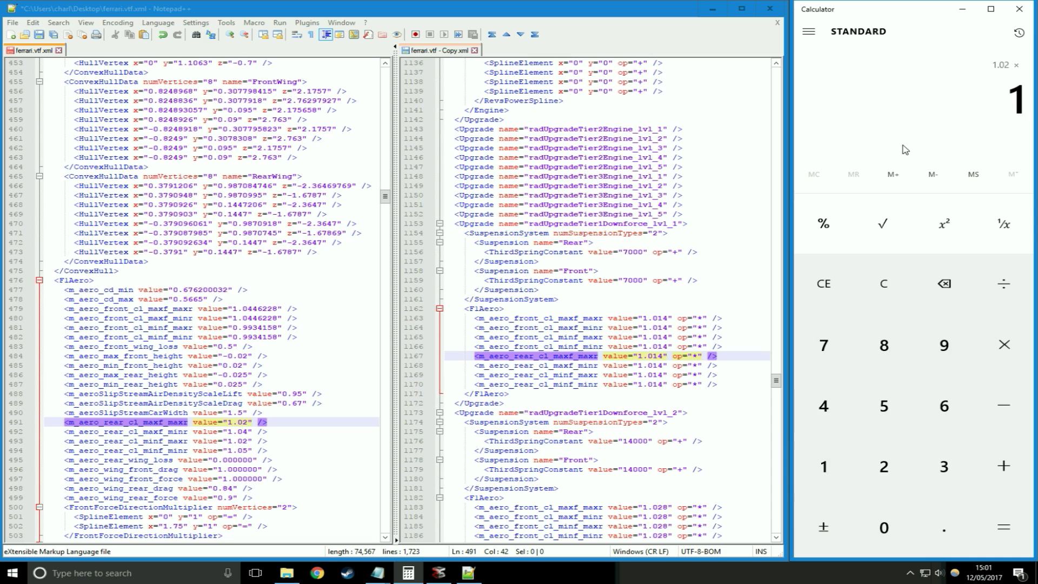
pyautogui.write('.01')
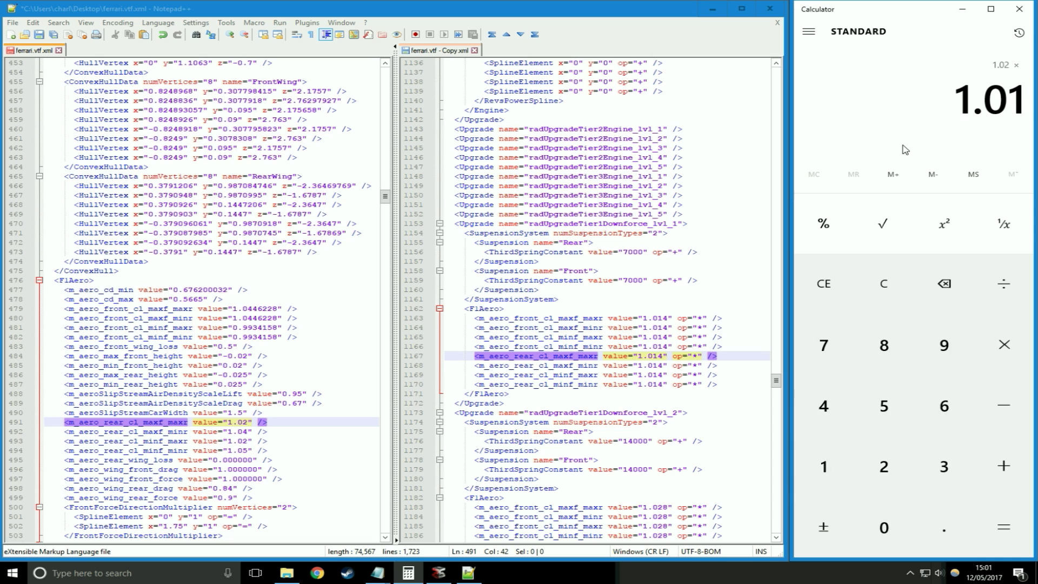
pyautogui.write('4')
pyautogui.press('Return')
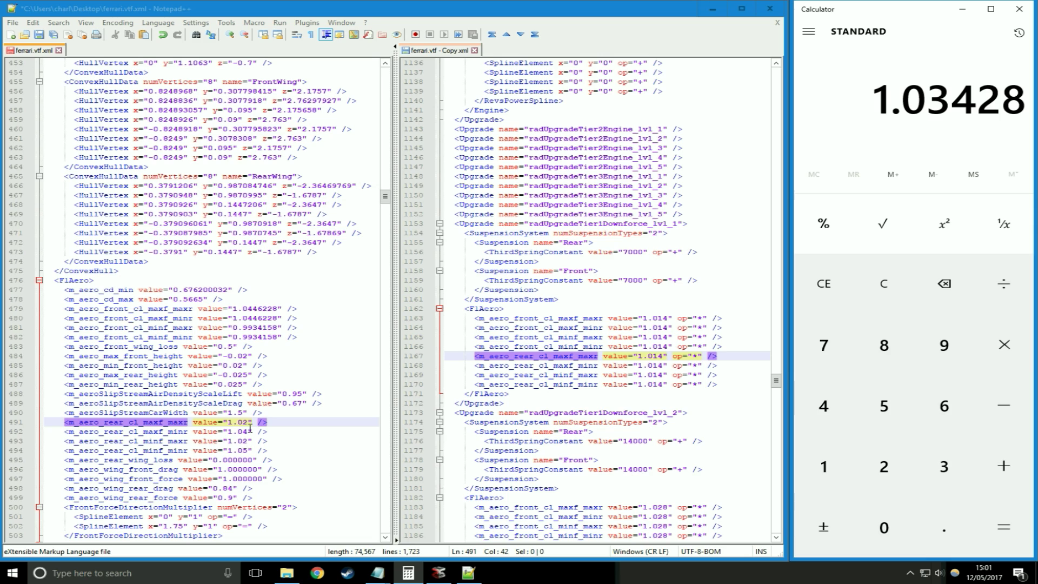
# Set m_aero_rear_cl_maxf_maxr to 1.03428 in the original ferrari.vtf.xml
pyautogui.click(249, 420)
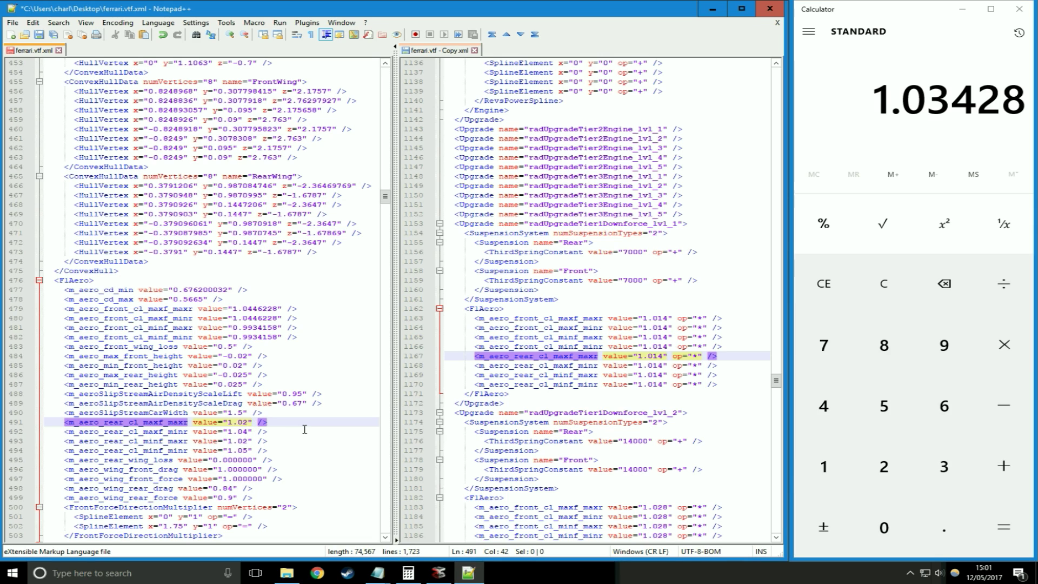
pyautogui.press('BackSpace')
pyautogui.write('03428')
# Reuse the 1.03428 value of m_aero_rear_cl_maxf_maxr for m_aero_rear_cl_minf_maxr, which has the same base value
pyautogui.moveTo(263, 423); pyautogui.dragTo(227, 423)
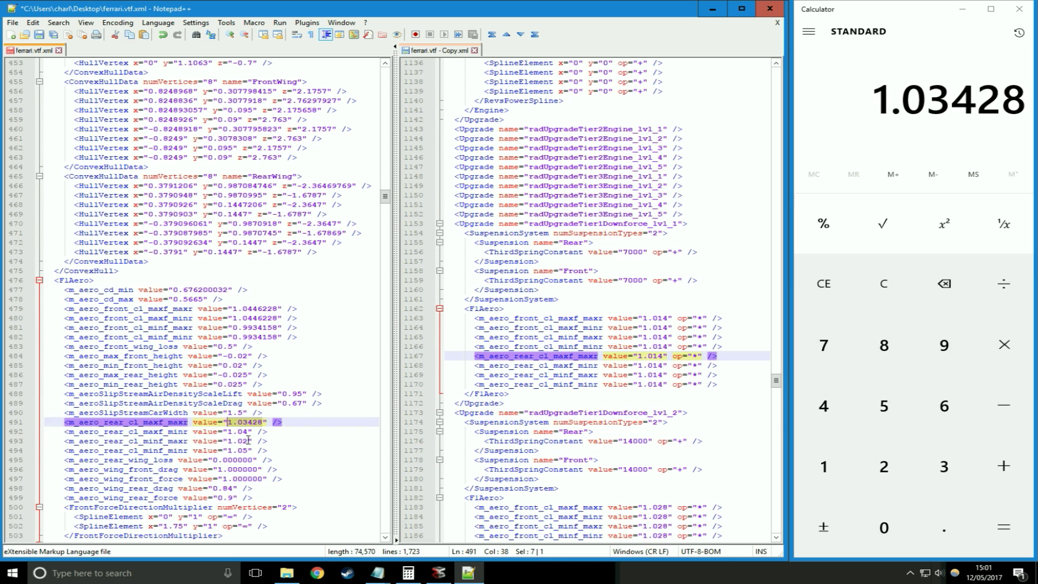
pyautogui.click(249, 441)
pyautogui.moveTo(248, 441); pyautogui.dragTo(231, 442)
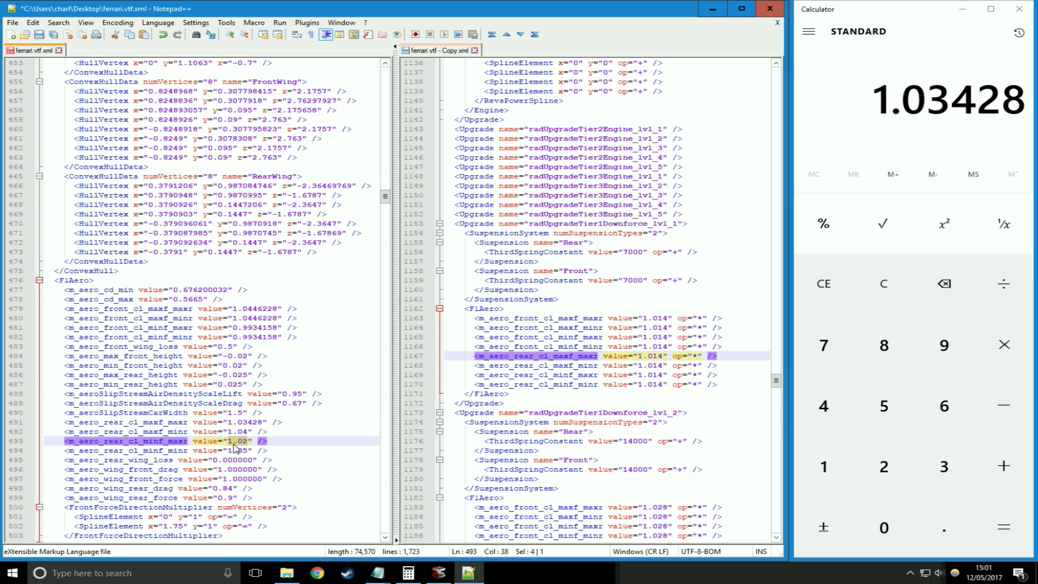
pyautogui.write('.03428')
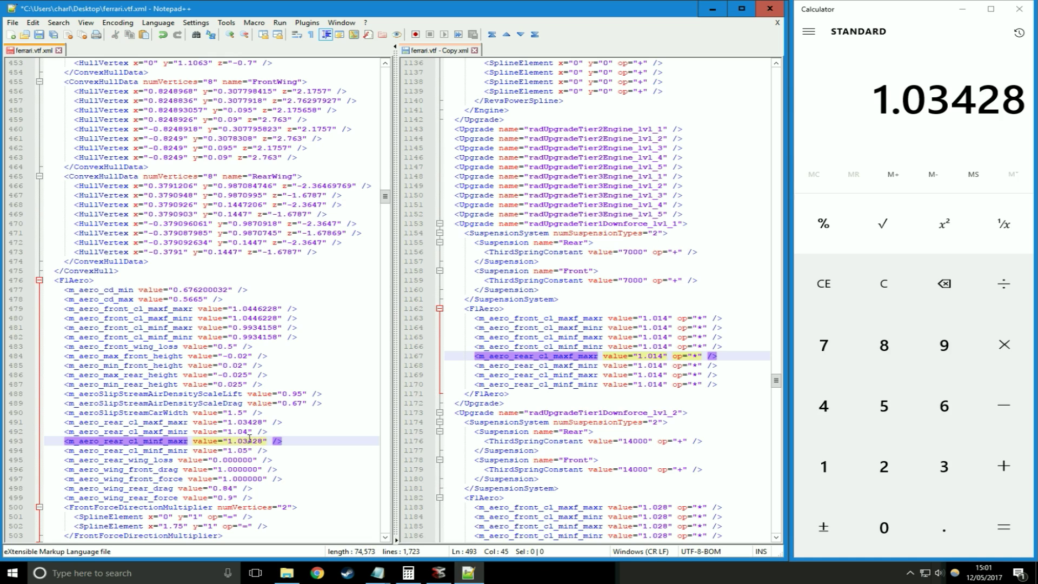
# Multiply the base m_aero_rear_cl_maxf_minr value 1.04 by the upgrade factor 1.014 in Calculator
pyautogui.click(244, 430)
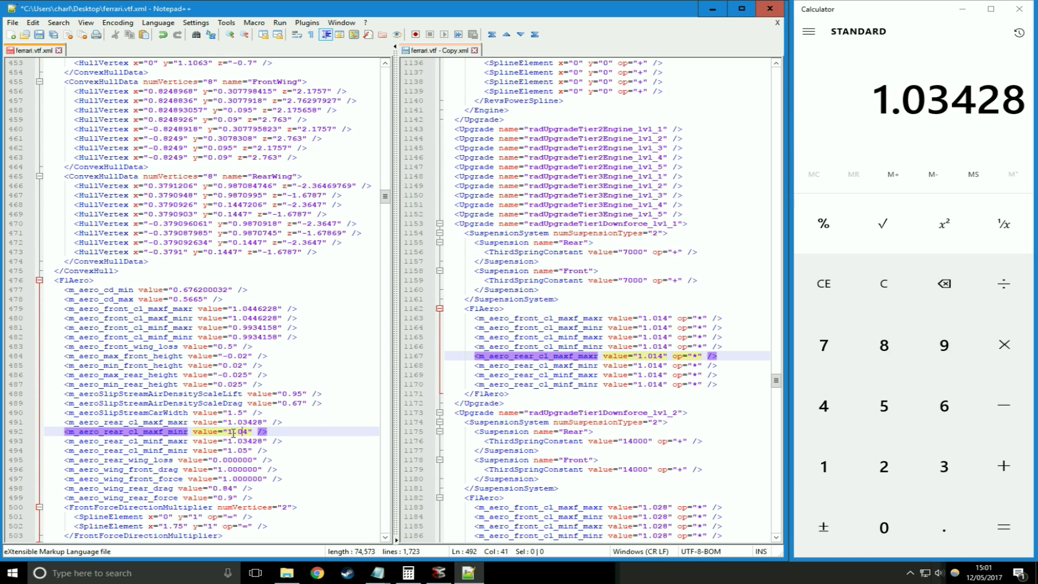
pyautogui.click(839, 273)
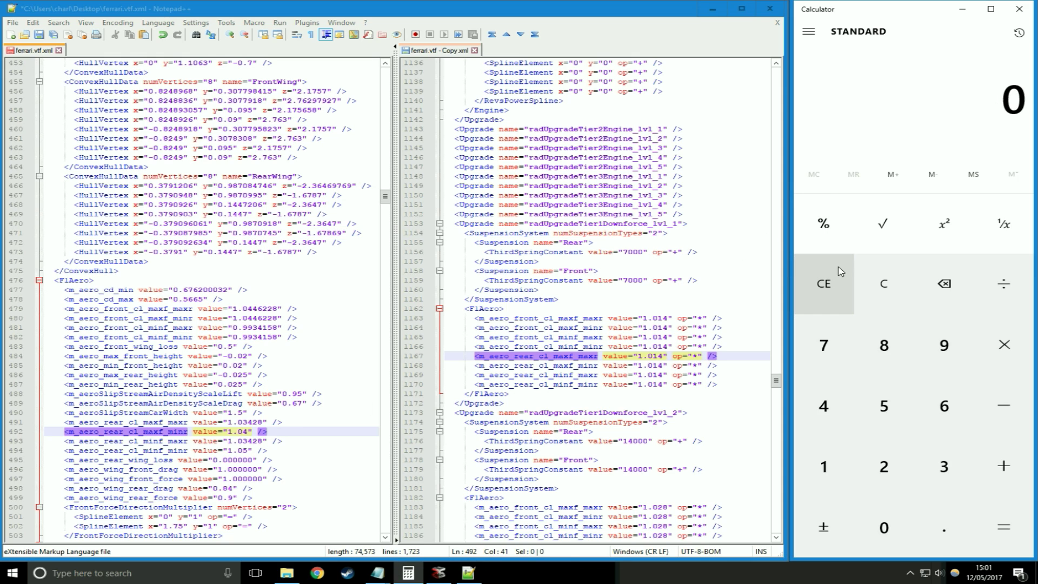
pyautogui.write('1.04')
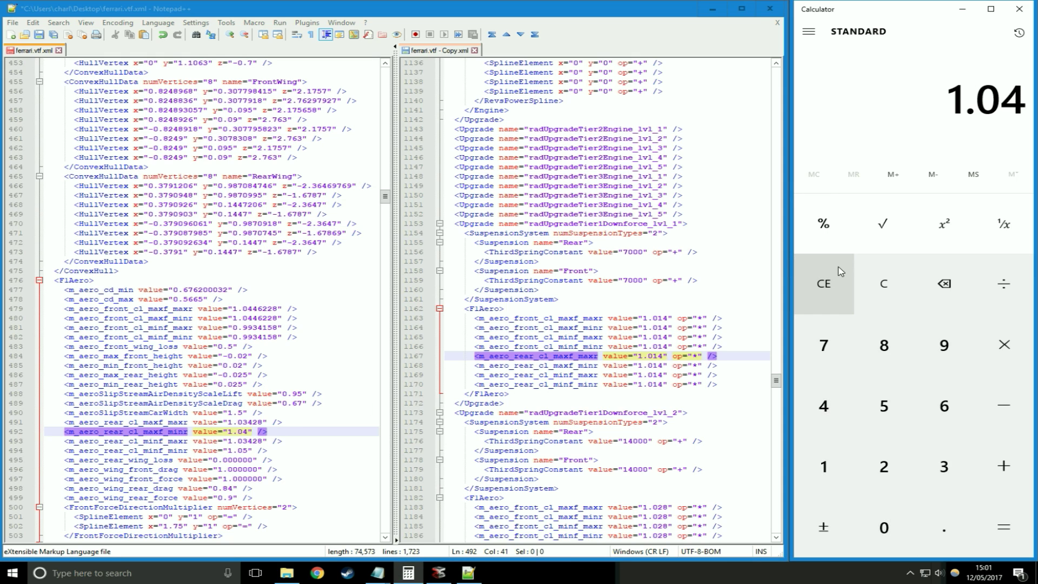
pyautogui.press('*')
pyautogui.write('1.014')
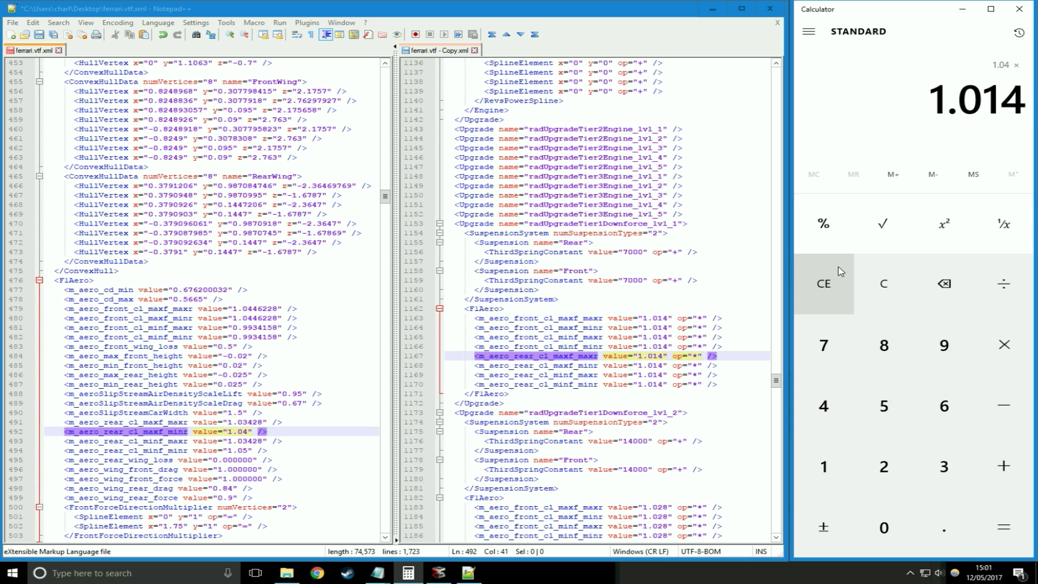
pyautogui.press('Return')
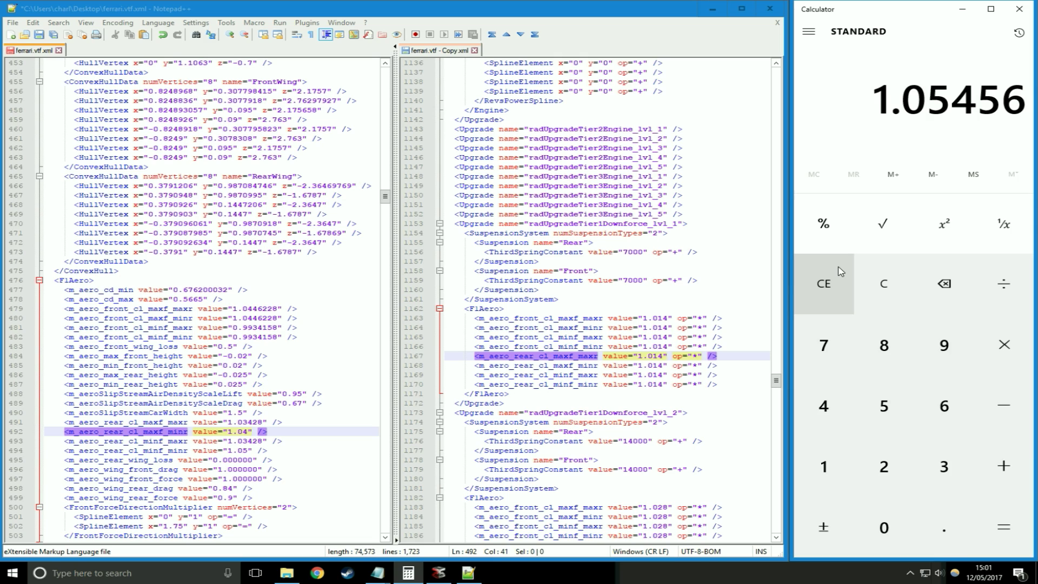
# Set m_aero_rear_cl_maxf_minr to 1.05456 in the original ferrari.vtf.xml
pyautogui.click(248, 433)
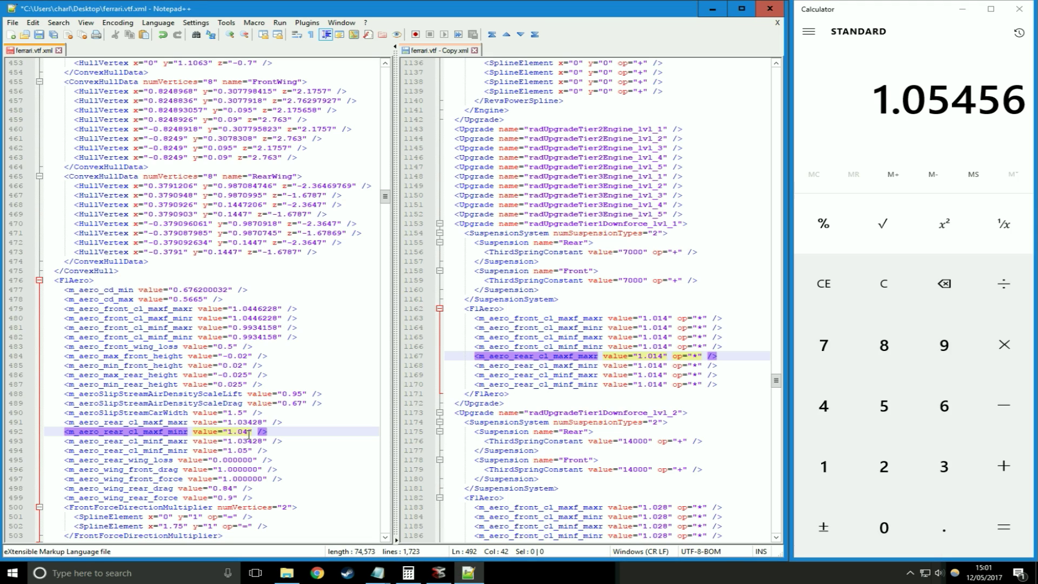
pyautogui.press('BackSpace')
pyautogui.write('5456')
# Multiply the base m_aero_rear_cl_minf_minr value 1.05 by the upgrade factor 1.014 in Calculator
pyautogui.click(246, 451)
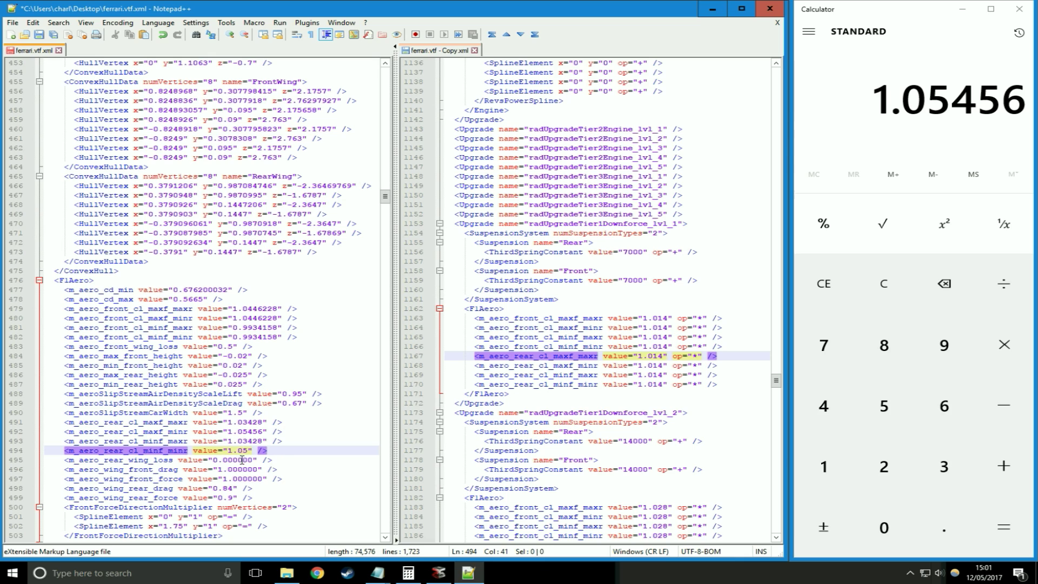
pyautogui.click(825, 280)
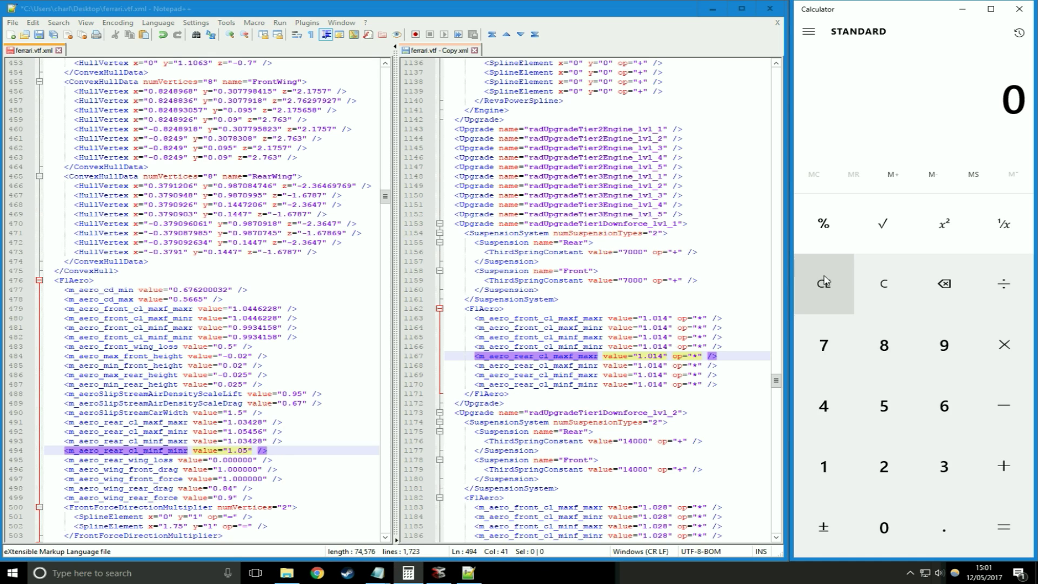
pyautogui.write('1.05')
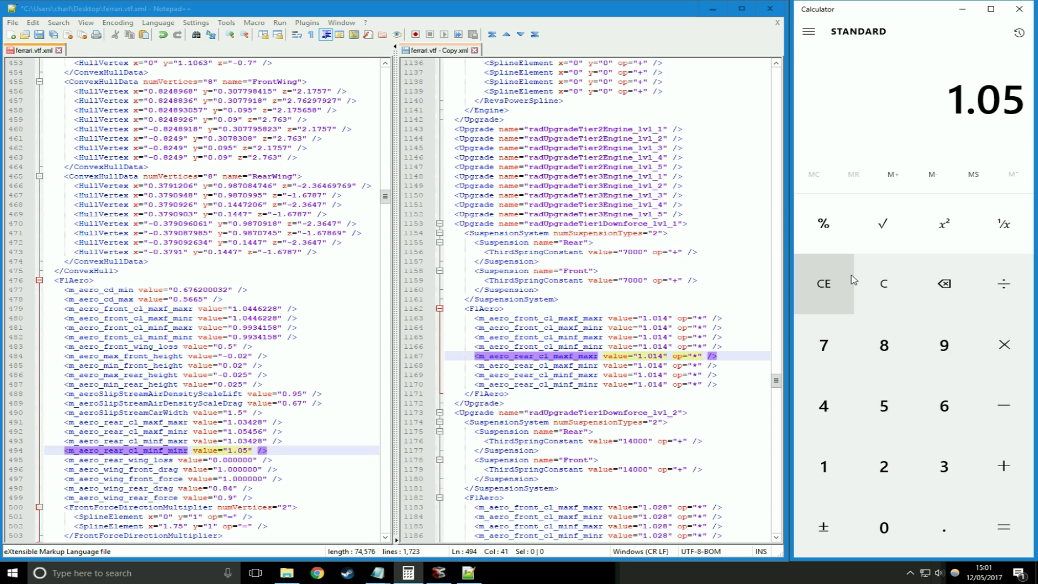
pyautogui.write('*1.014')
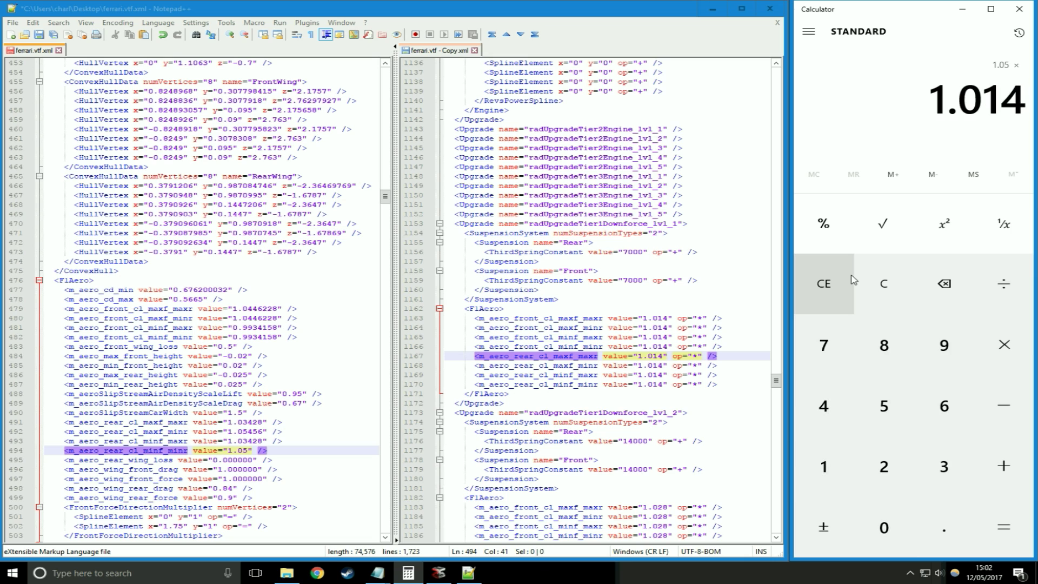
pyautogui.press('Return')
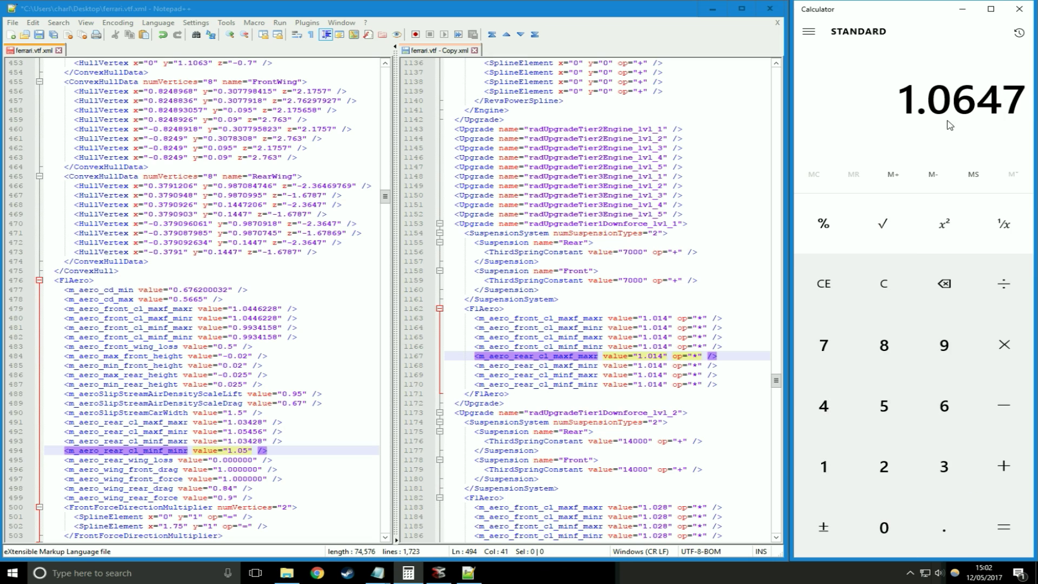
# Set m_aero_rear_cl_minf_minr to 1.0647 in the original ferrari.vtf.xml and save the file
pyautogui.click(249, 451)
pyautogui.press('BackSpace')
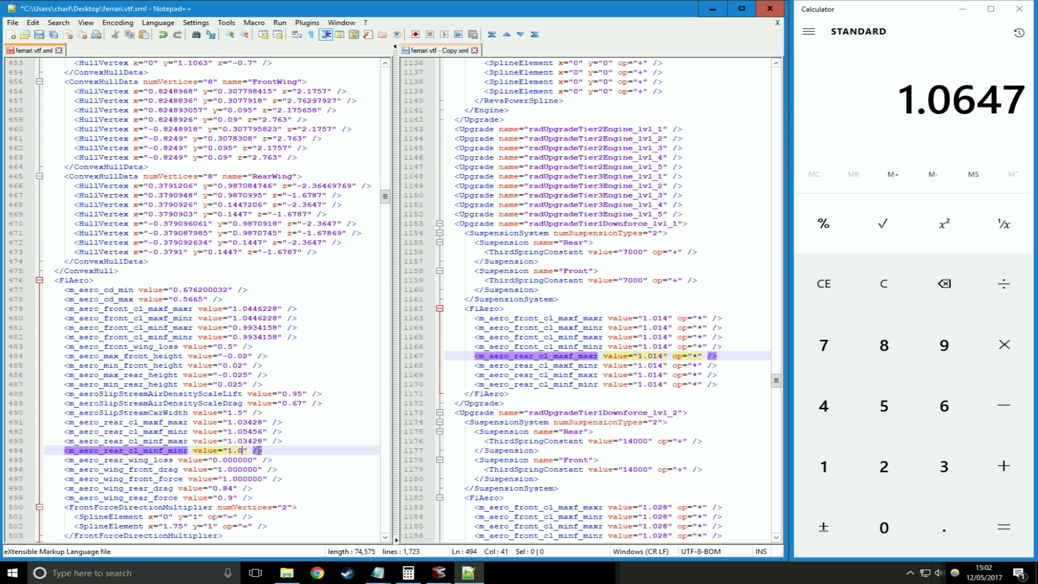
pyautogui.write('647')
pyautogui.click(319, 451)
pyautogui.hotkey('ctrl', 's')
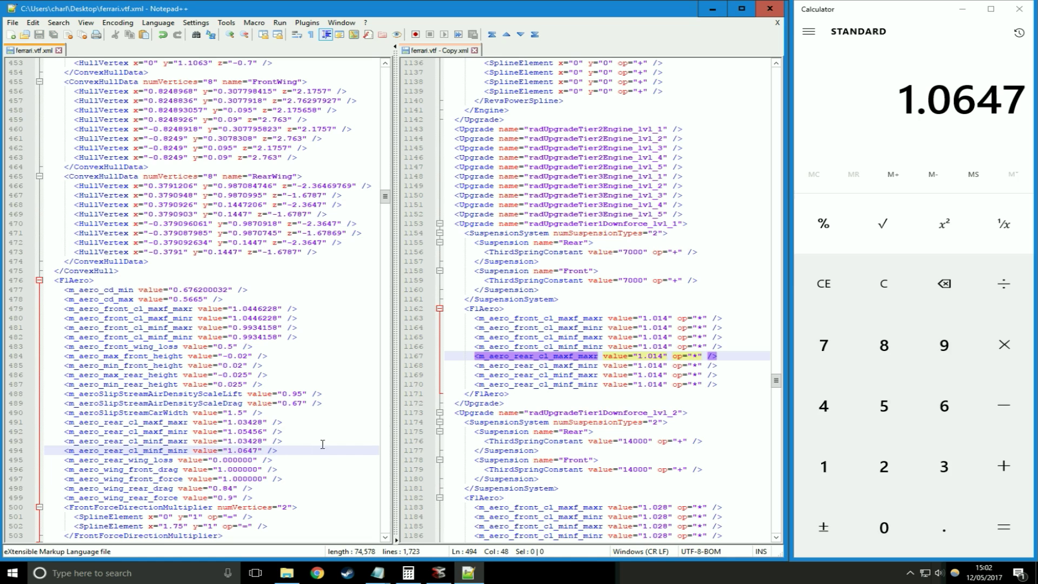
# Check the list of upgrades in the untitled Notepad notes, keep the notes open and put them away again
pyautogui.moveTo(377, 572)
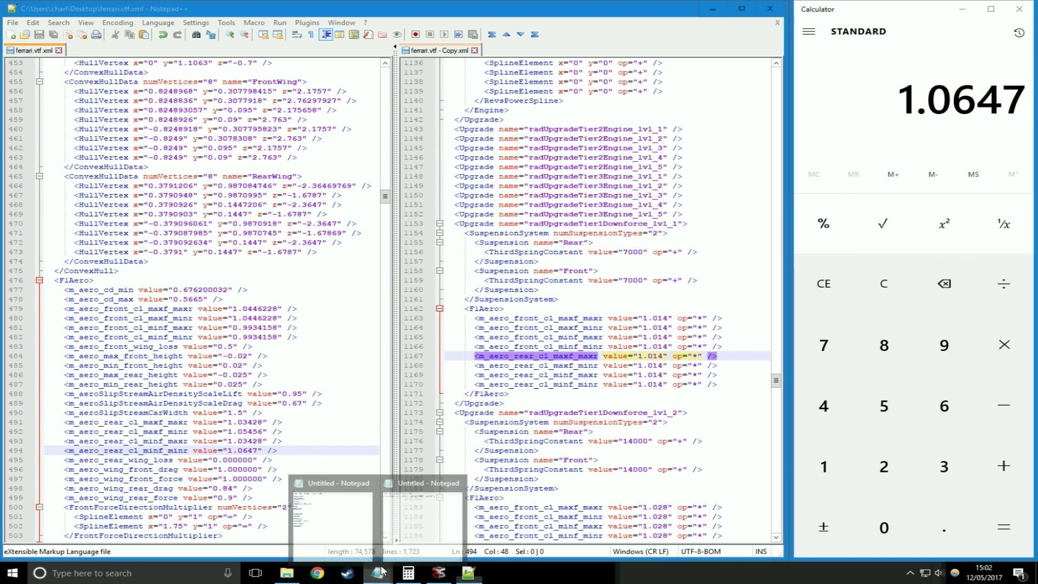
pyautogui.click(356, 540)
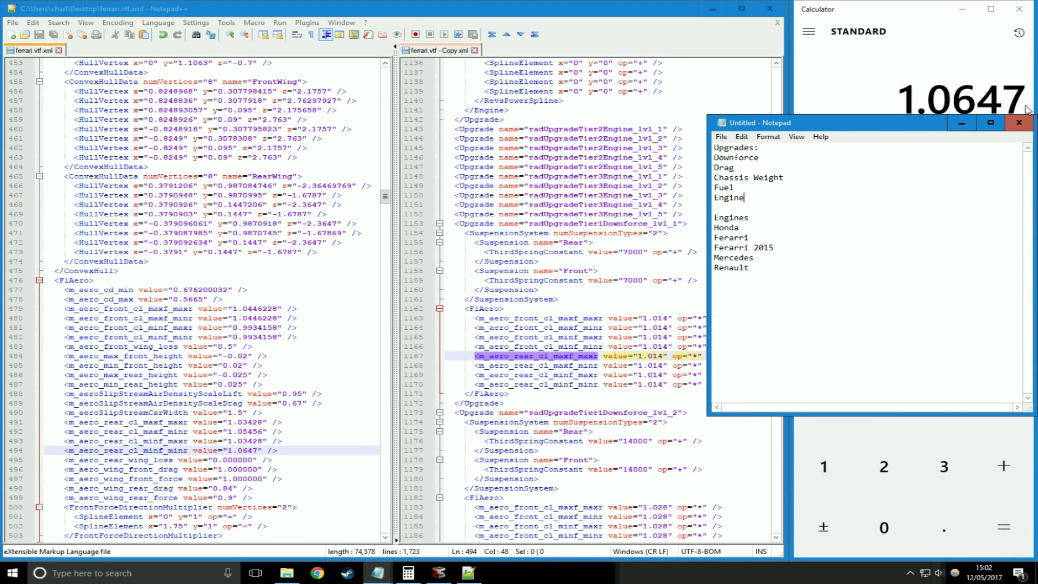
pyautogui.click(1019, 123)
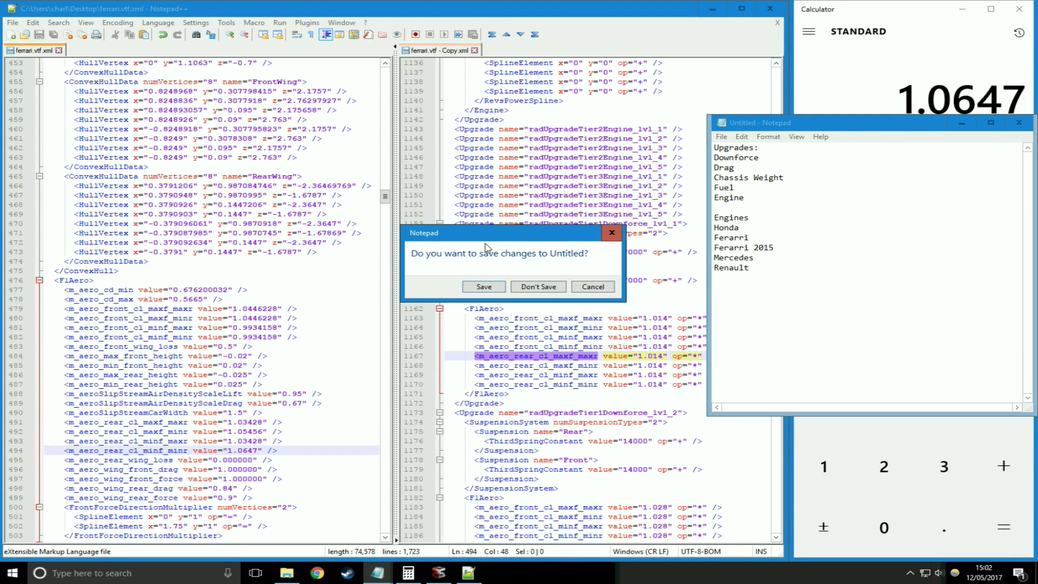
pyautogui.click(604, 287)
pyautogui.click(962, 123)
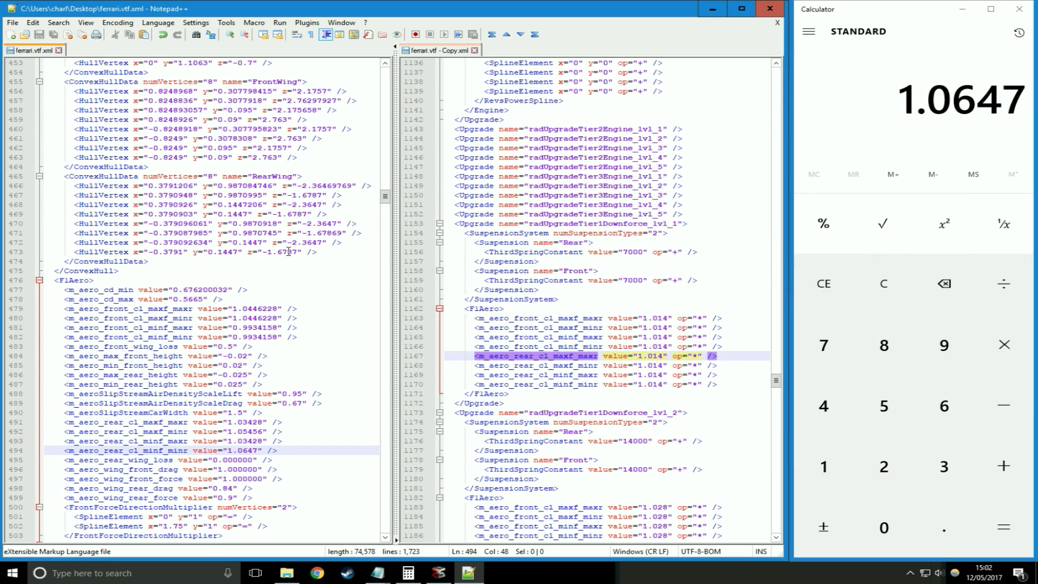
# Search ferrari.vtf - Copy.xml for "drag" from below the Tier 1 Downforce level 1 suspension block onward
pyautogui.click(144, 100)
pyautogui.click(515, 233)
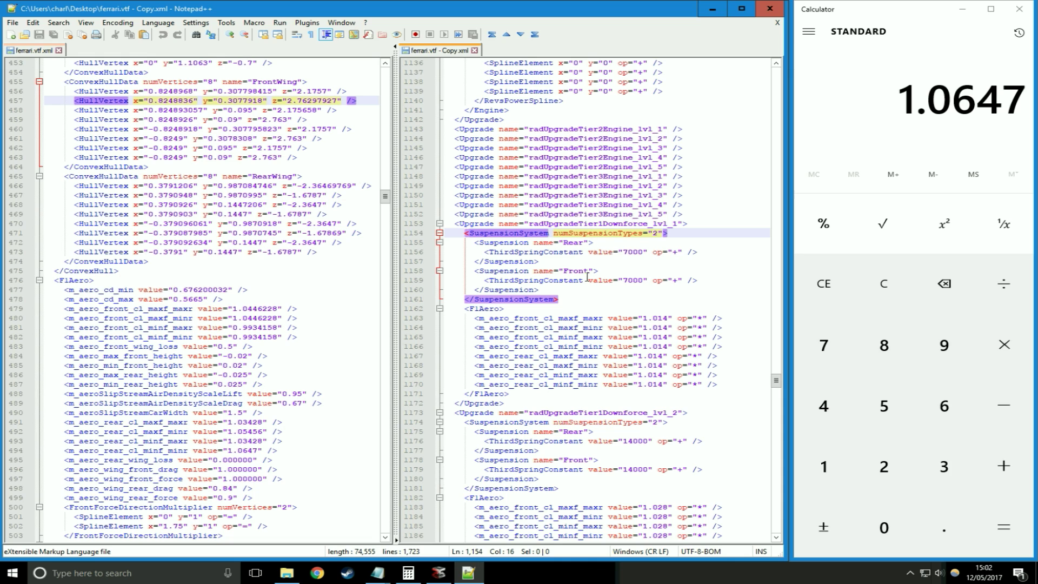
pyautogui.click(593, 299)
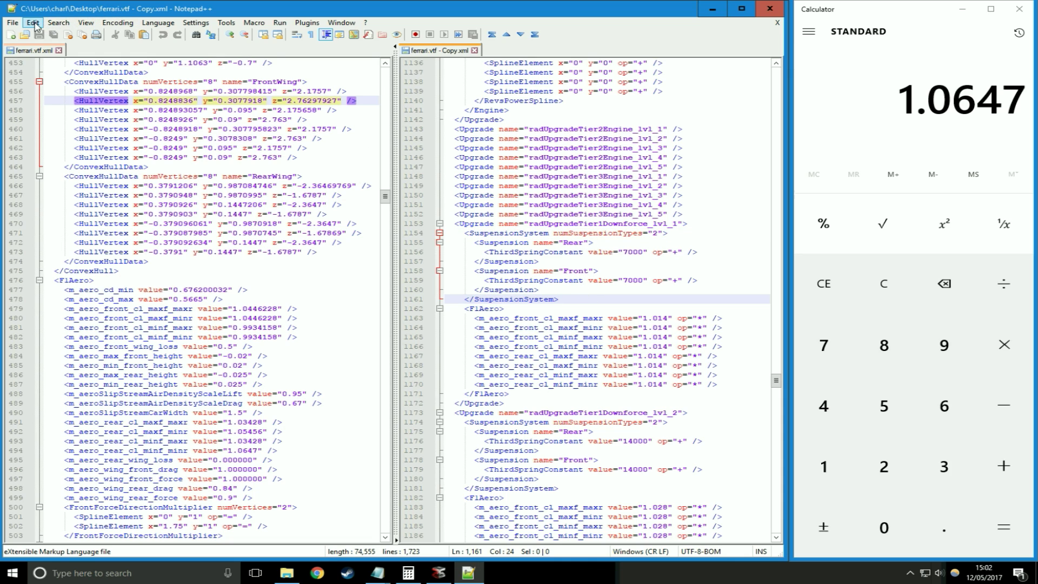
pyautogui.click(58, 23)
pyautogui.click(62, 35)
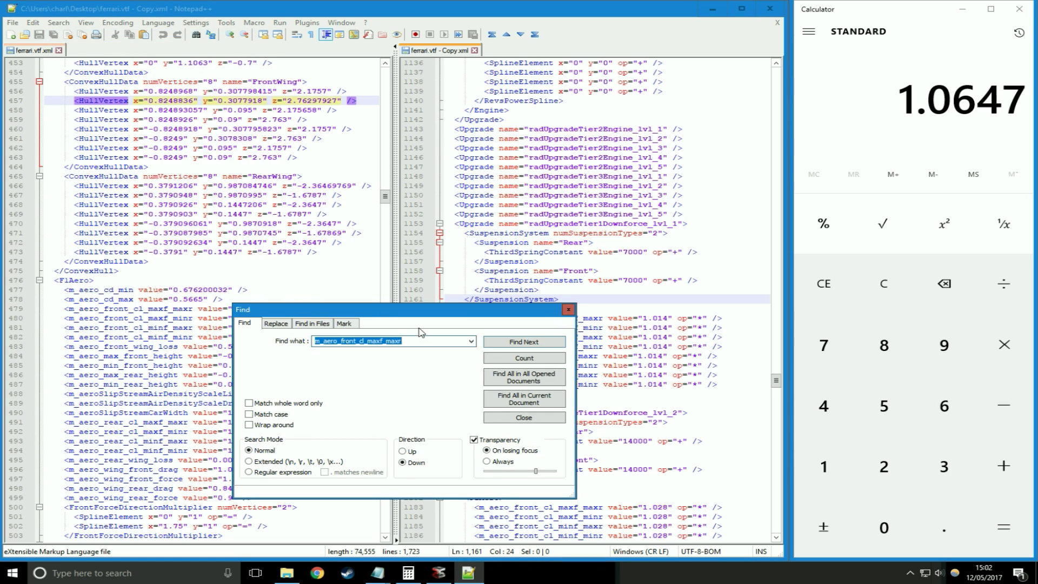
pyautogui.press('BackSpace')
pyautogui.write('dra')
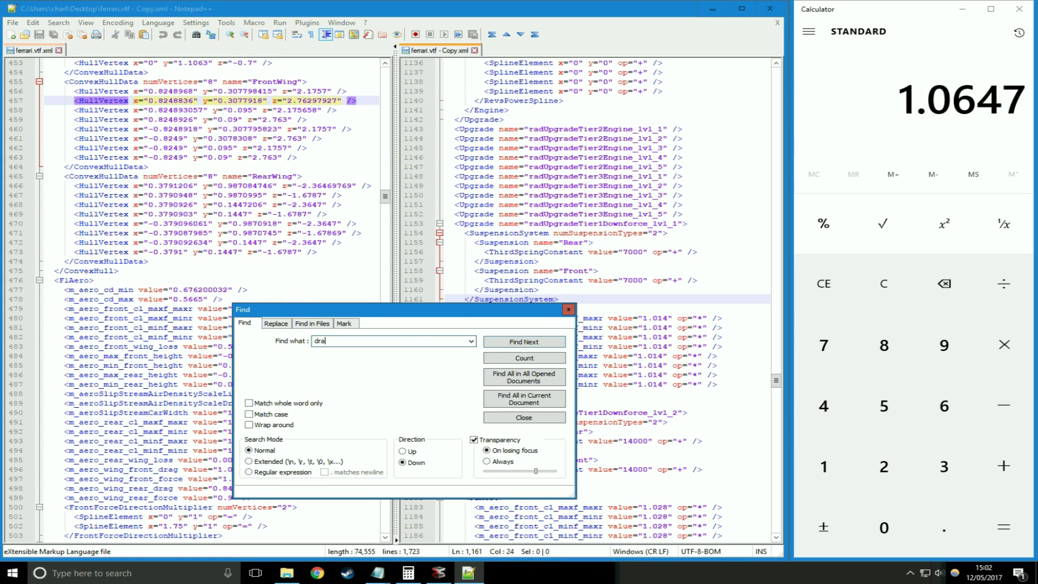
pyautogui.write('g')
pyautogui.press('Return')
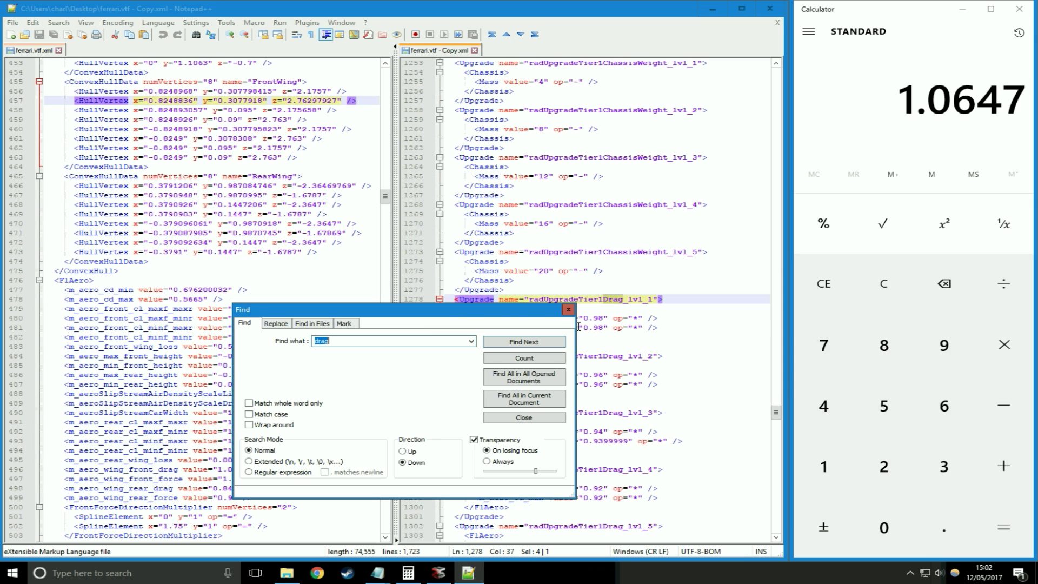
pyautogui.click(568, 309)
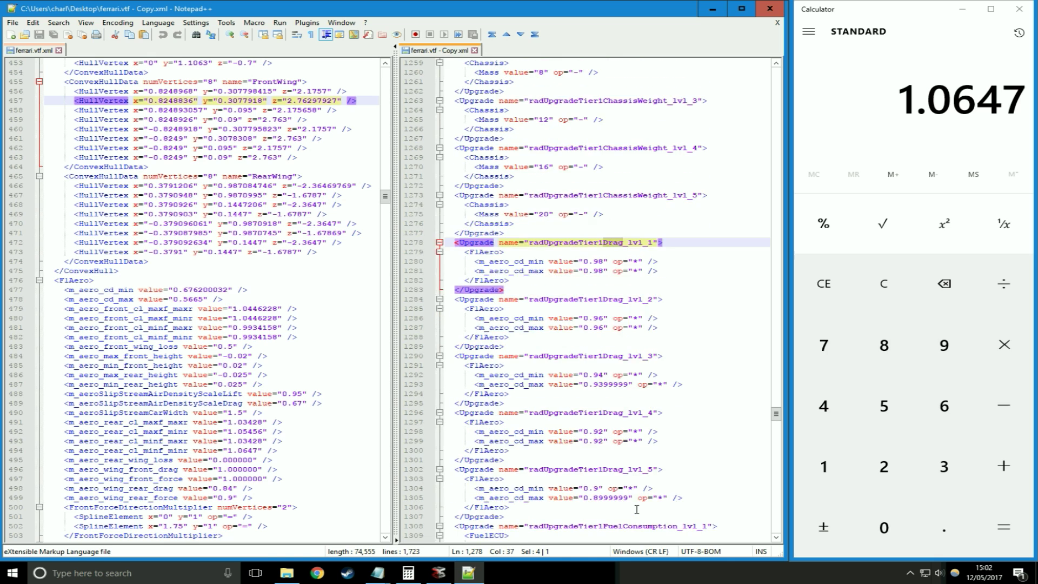
# Review the Tier 1 Drag upgrade levels and the neighbouring Tier 1 FuelConsumption levels in the copy, returning to Drag level 1
pyautogui.scroll(-3, 637, 508)
pyautogui.scroll(-2, 637, 508)
pyautogui.scroll(5, 636, 508)
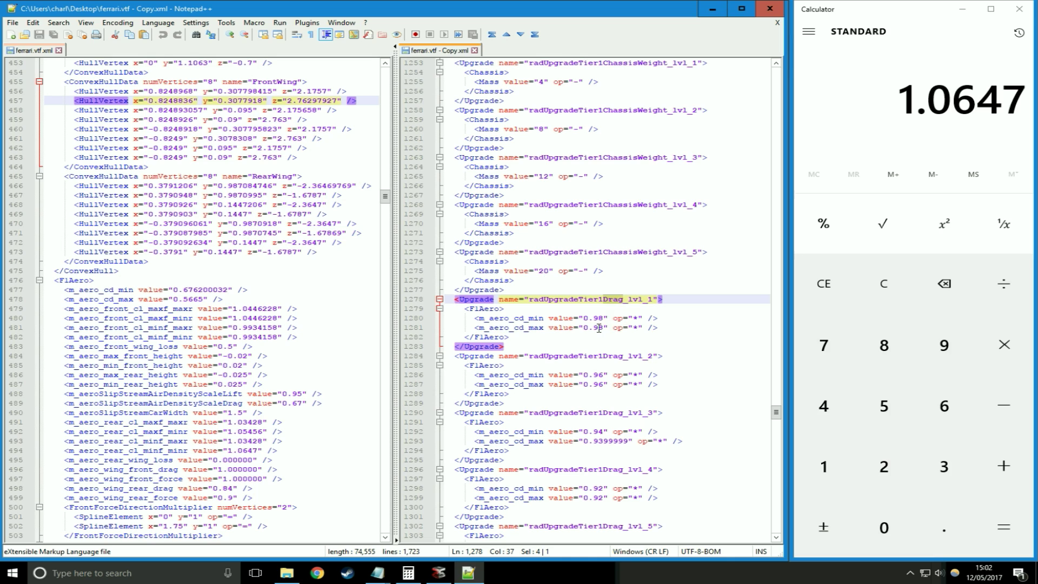
pyautogui.scroll(-15, 599, 328)
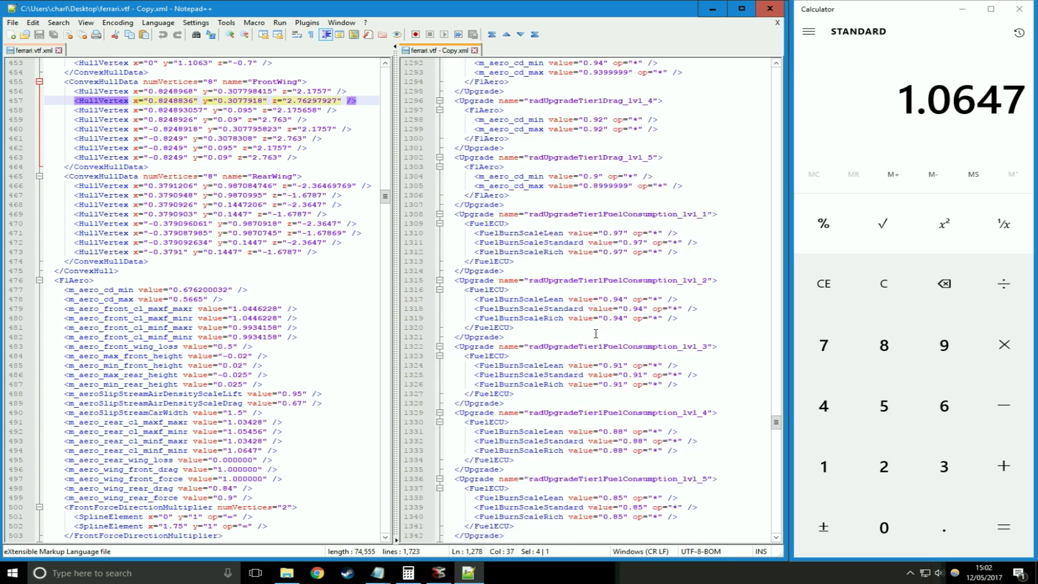
pyautogui.scroll(11, 594, 326)
pyautogui.scroll(6, 594, 326)
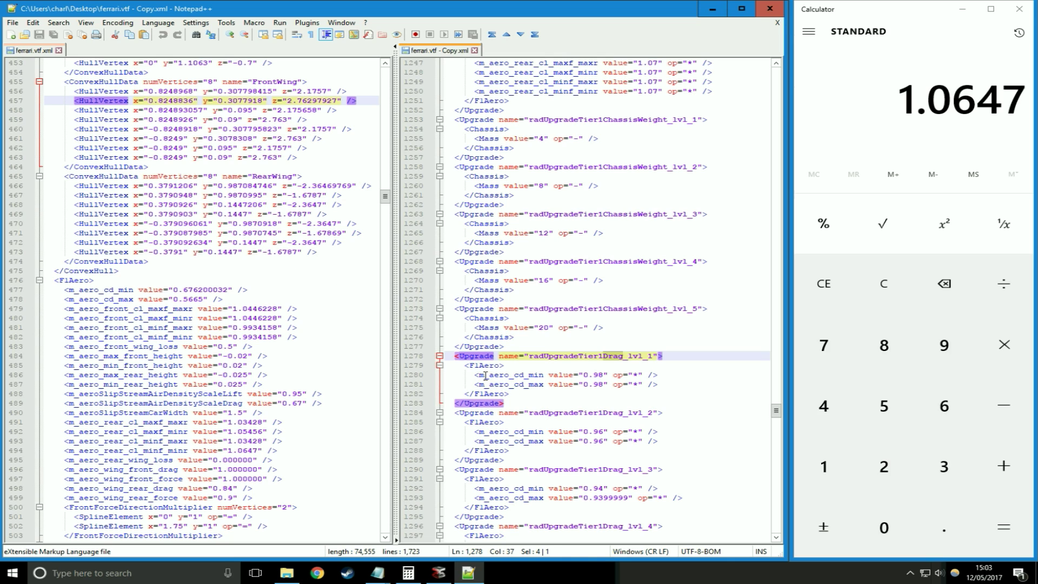
# Copy the parameter name m_aero_cd_min from radUpgradeTier1Drag_lvl_1 in the copy file
pyautogui.moveTo(484, 374); pyautogui.dragTo(546, 377)
pyautogui.rightClick(528, 376)
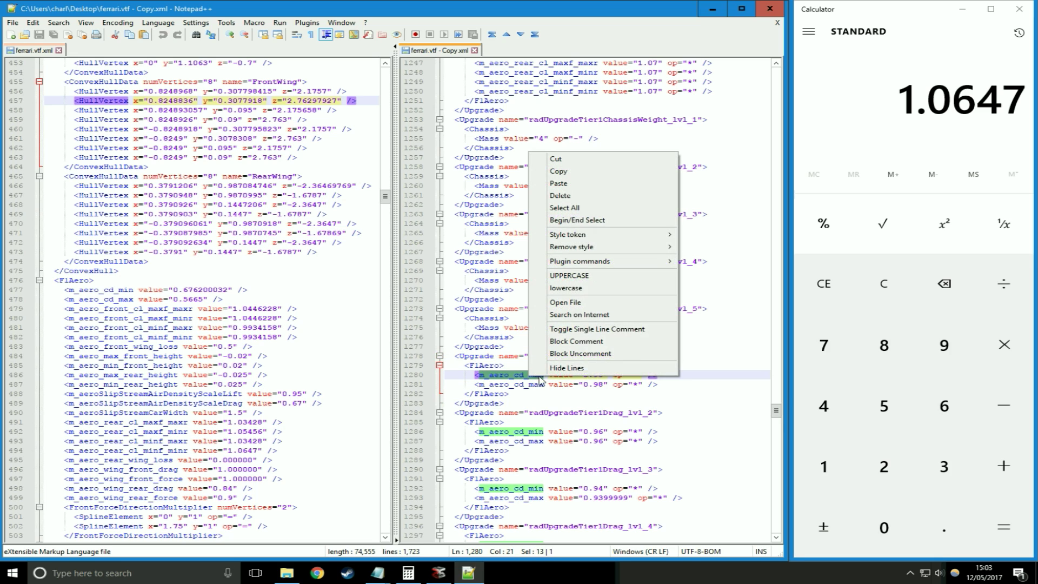
pyautogui.click(559, 171)
# Search the original ferrari.vtf.xml from its beginning for the copied parameter name m_aero_cd_min
pyautogui.click(93, 91)
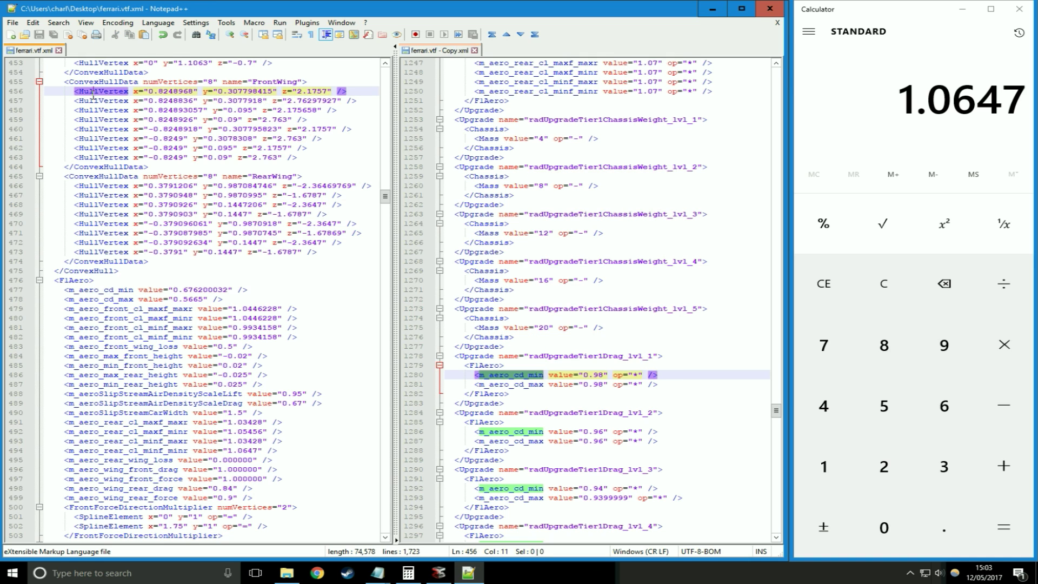
pyautogui.moveTo(384, 196); pyautogui.dragTo(385, 167)
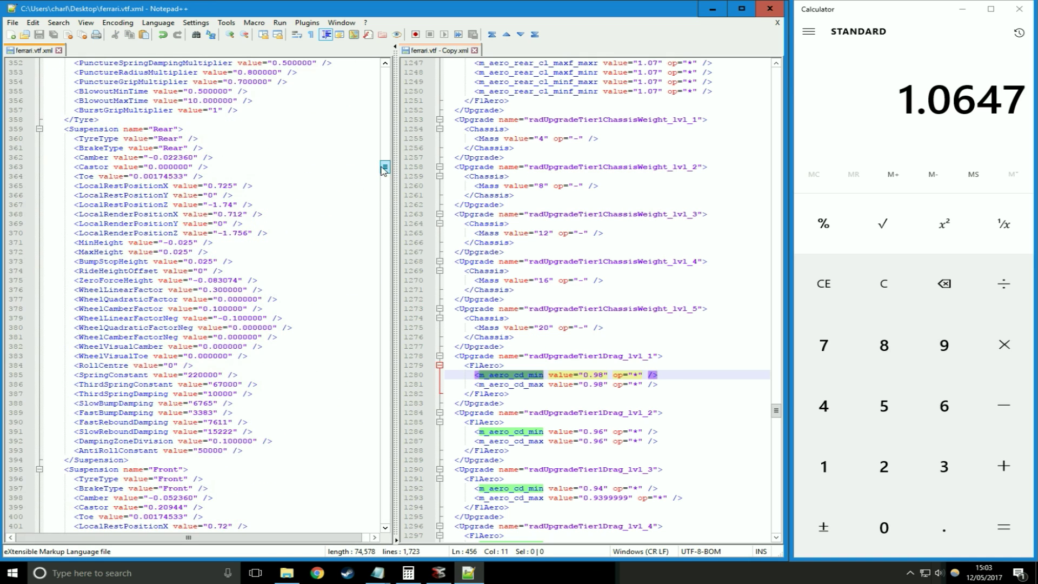
pyautogui.click(292, 186)
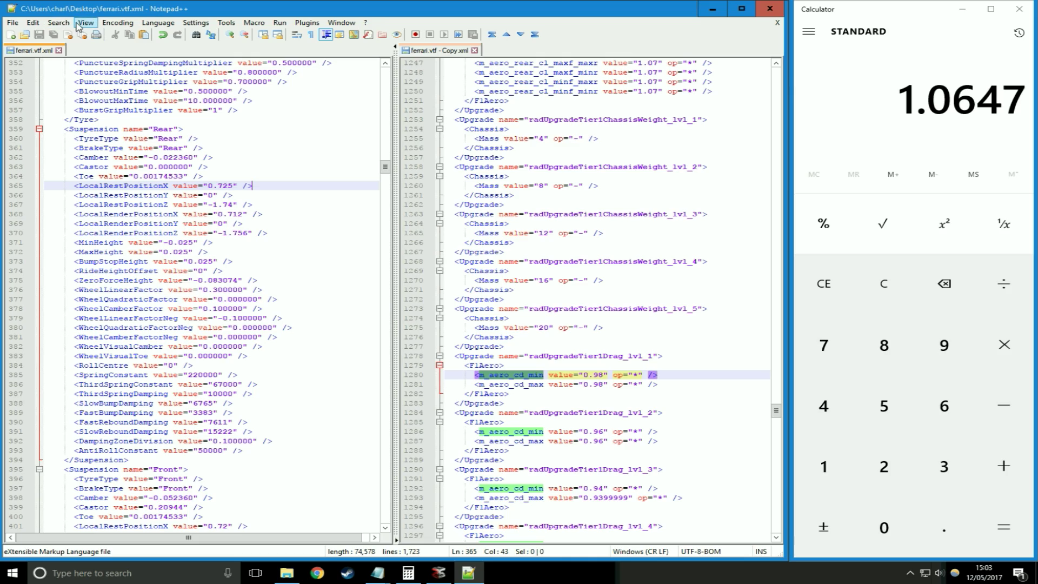
pyautogui.moveTo(385, 167); pyautogui.dragTo(384, 73)
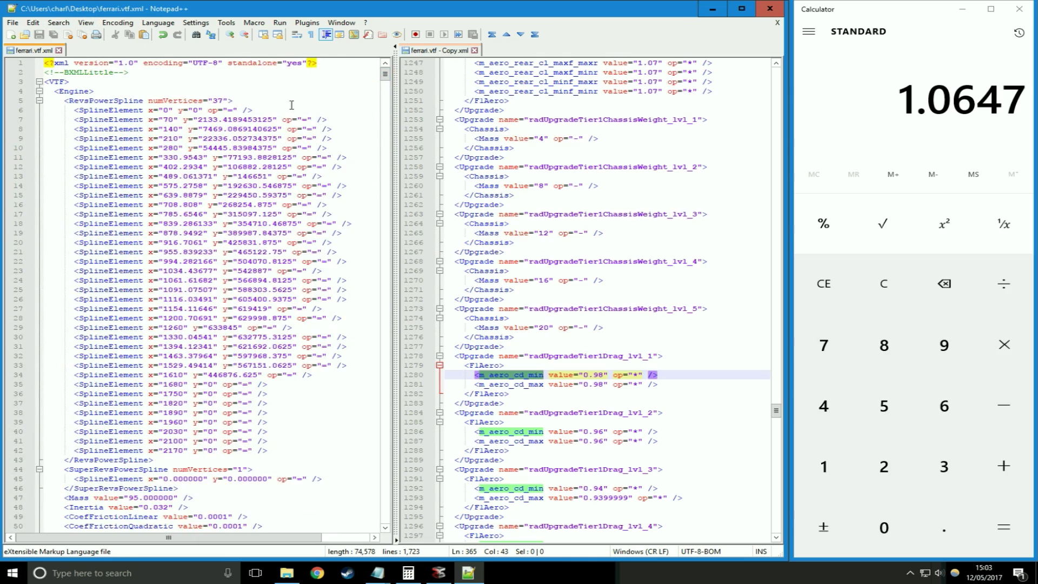
pyautogui.click(292, 102)
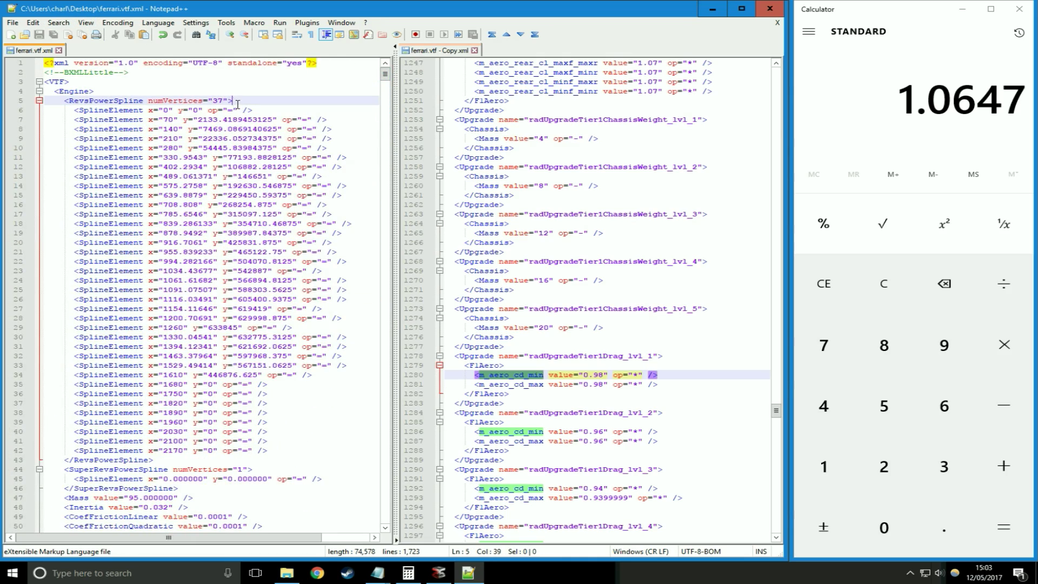
pyautogui.click(60, 23)
pyautogui.click(81, 34)
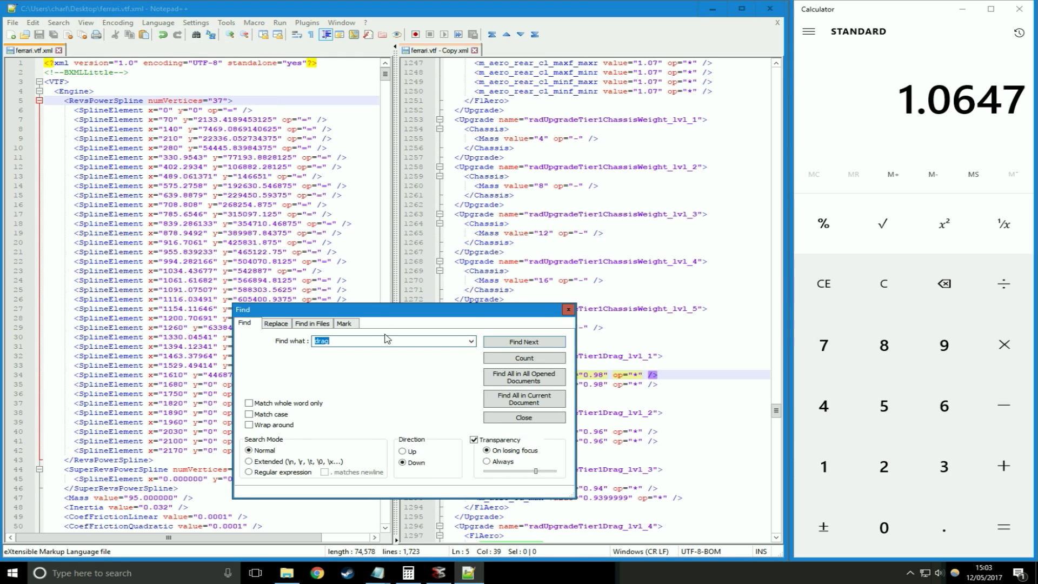
pyautogui.press('BackSpace')
pyautogui.hotkey('ctrl', 'v')
pyautogui.click(522, 343)
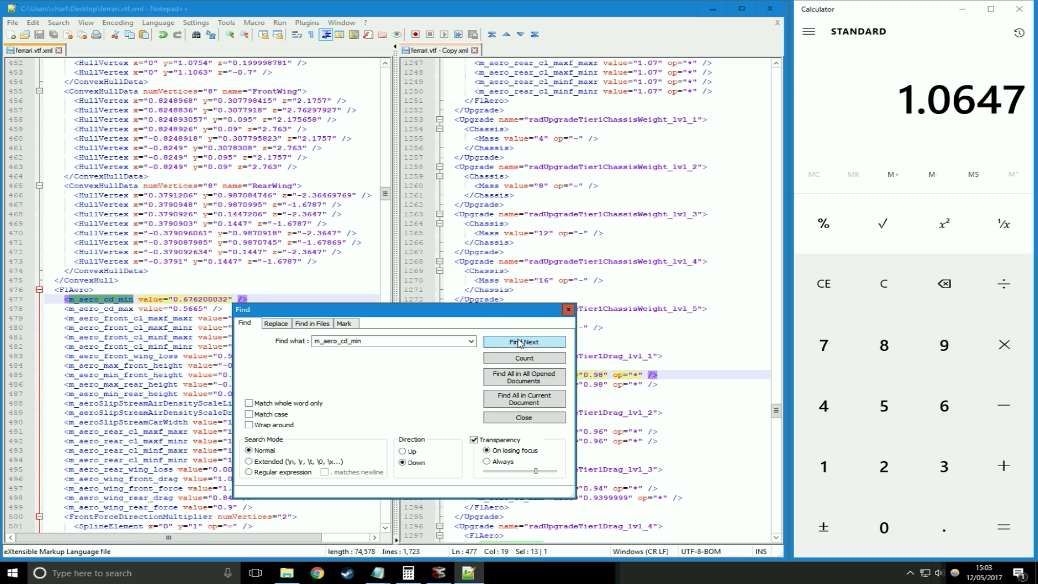
pyautogui.click(567, 310)
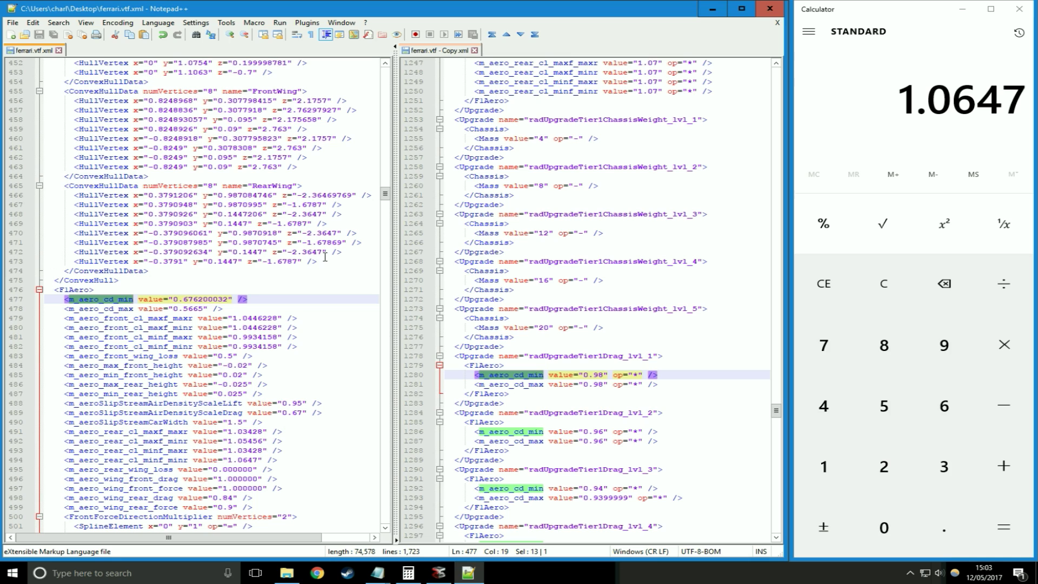
# Clear the calculator and multiply the original file's m_aero_cd_min value, 0.676200032, by the Drag level 1 factor 0.98
pyautogui.click(843, 283)
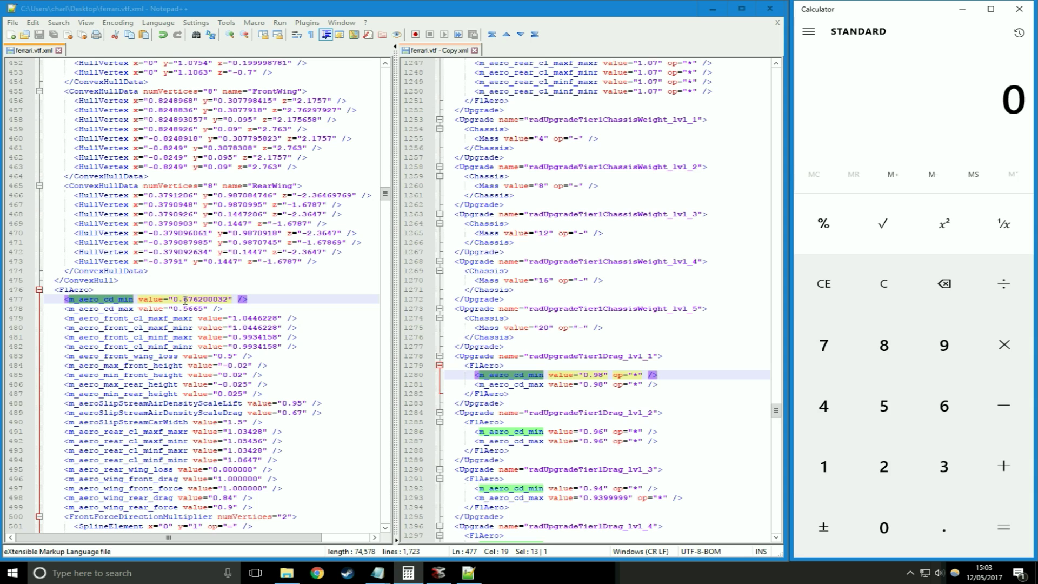
pyautogui.moveTo(173, 300); pyautogui.dragTo(228, 301)
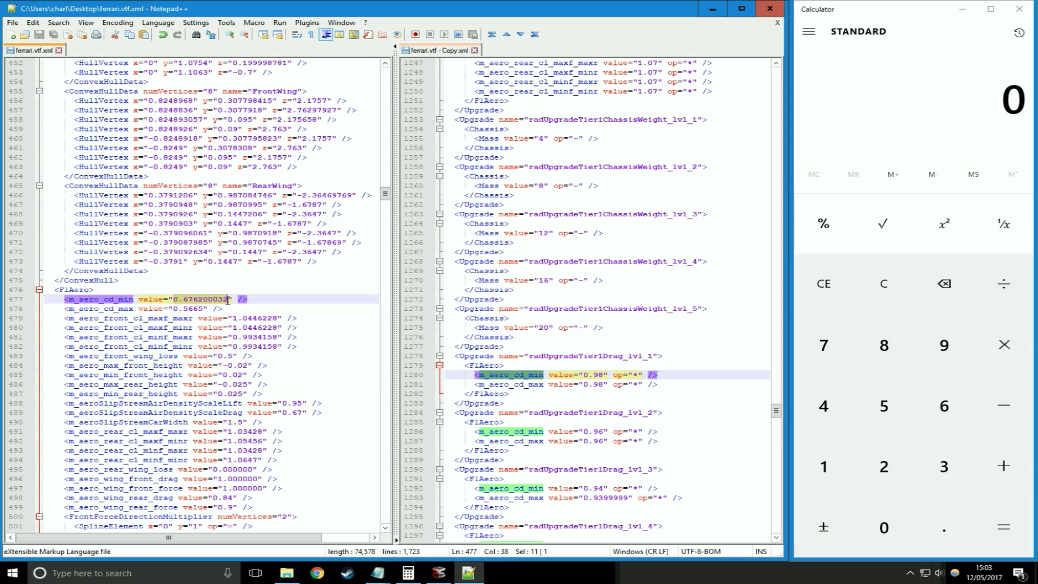
pyautogui.click(839, 107)
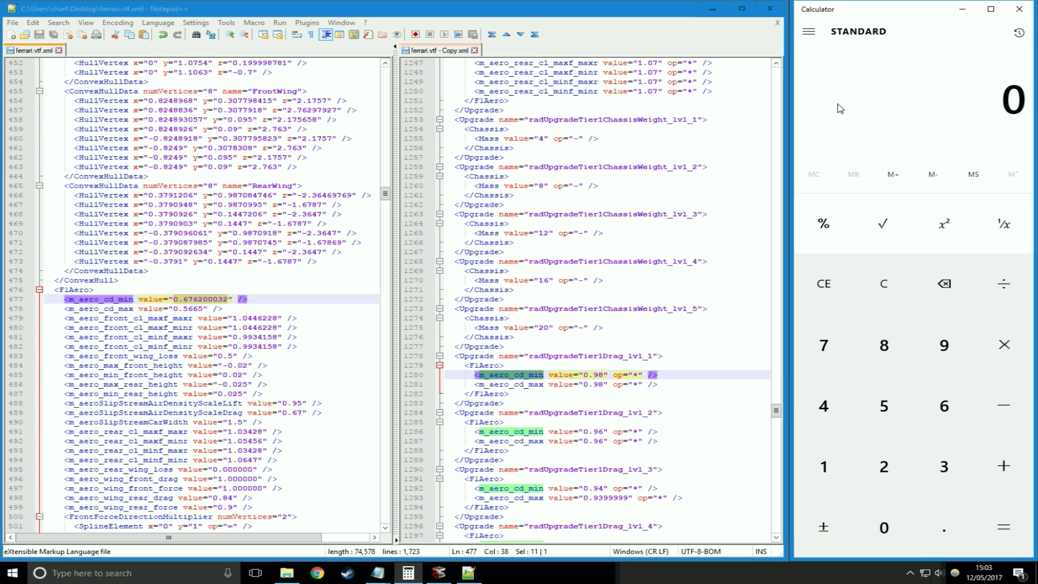
pyautogui.hotkey('ctrl', 'v')
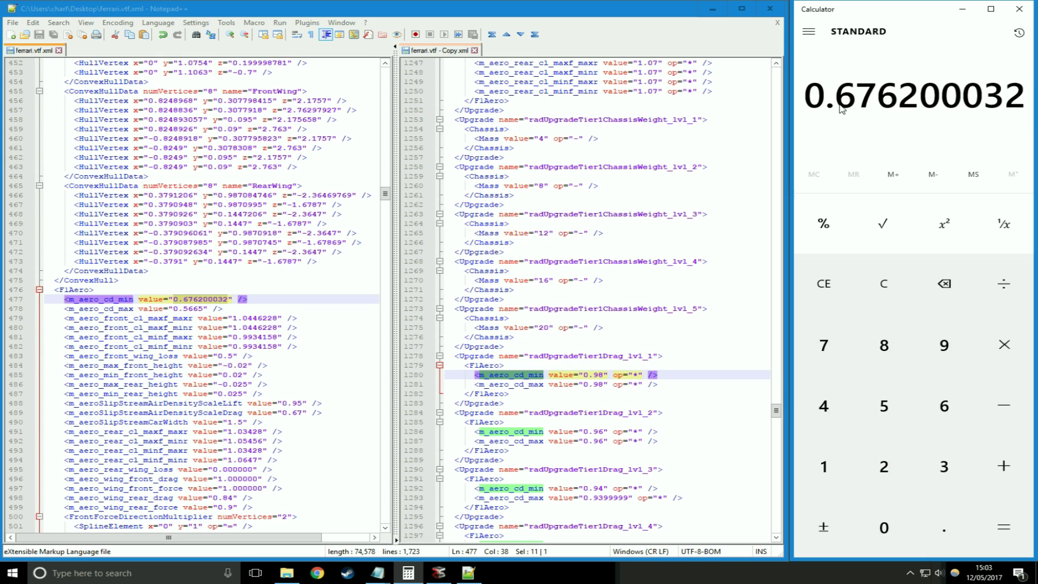
pyautogui.press('*')
pyautogui.write('0.98')
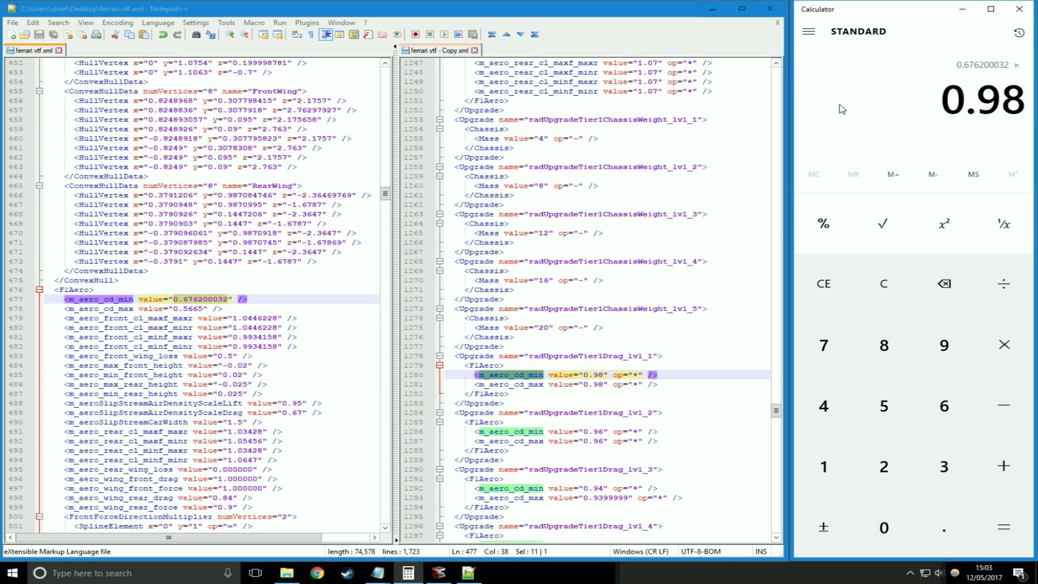
pyautogui.press('Return')
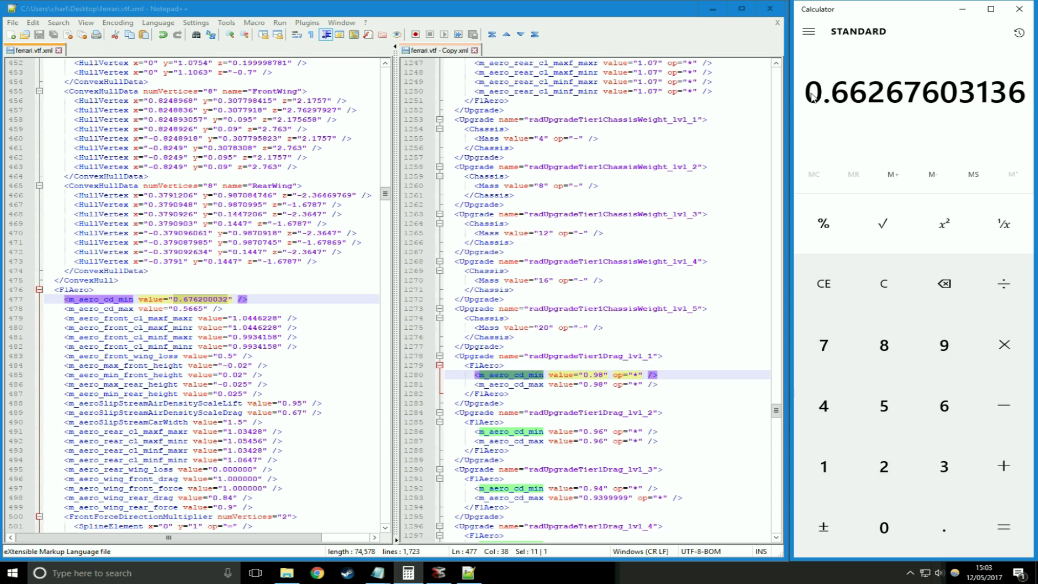
# Copy the calculated product and set m_aero_cd_min in the original ferrari.vtf.xml to 0.66267603136
pyautogui.rightClick(857, 99)
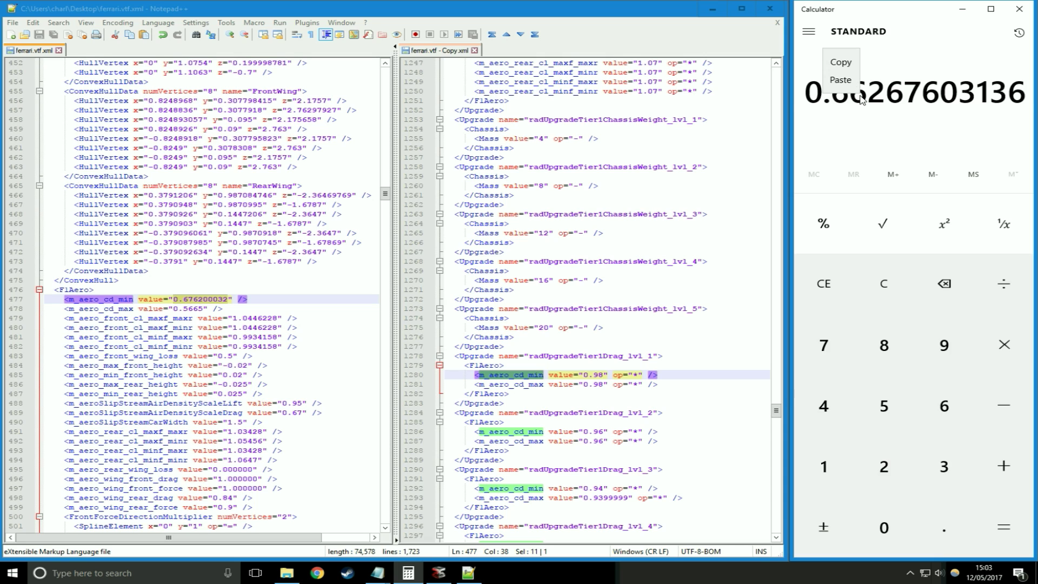
pyautogui.click(863, 101)
pyautogui.rightClick(849, 96)
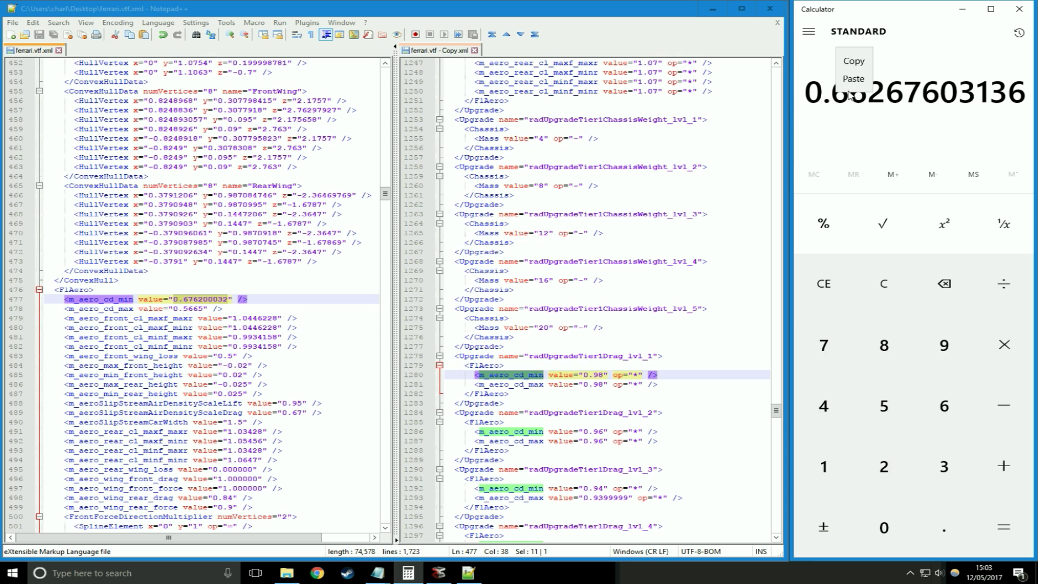
pyautogui.click(855, 63)
pyautogui.moveTo(231, 299); pyautogui.dragTo(173, 301)
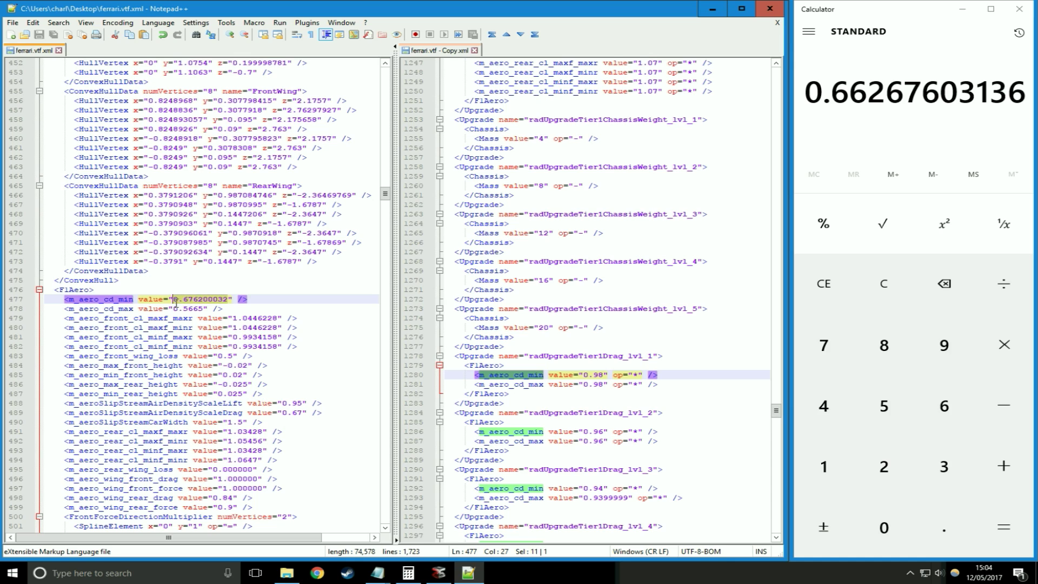
pyautogui.press('Delete')
pyautogui.hotkey('ctrl', 'v')
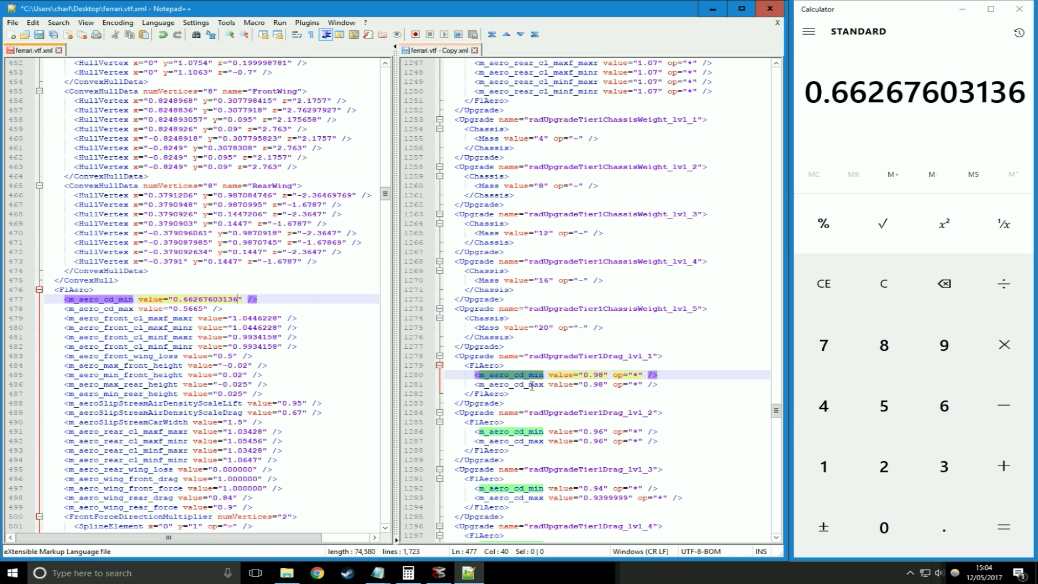
# Multiply the original file's m_aero_cd_max value, 0.5665, by the Drag level 1 factor 0.98 in the calculator
pyautogui.click(114, 308)
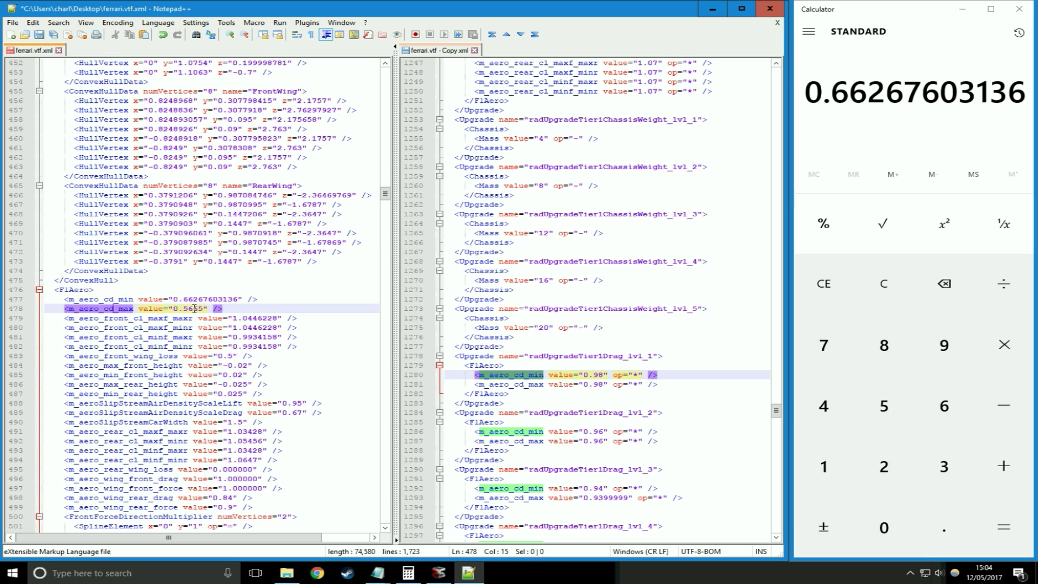
pyautogui.moveTo(173, 308); pyautogui.dragTo(204, 308)
pyautogui.click(865, 128)
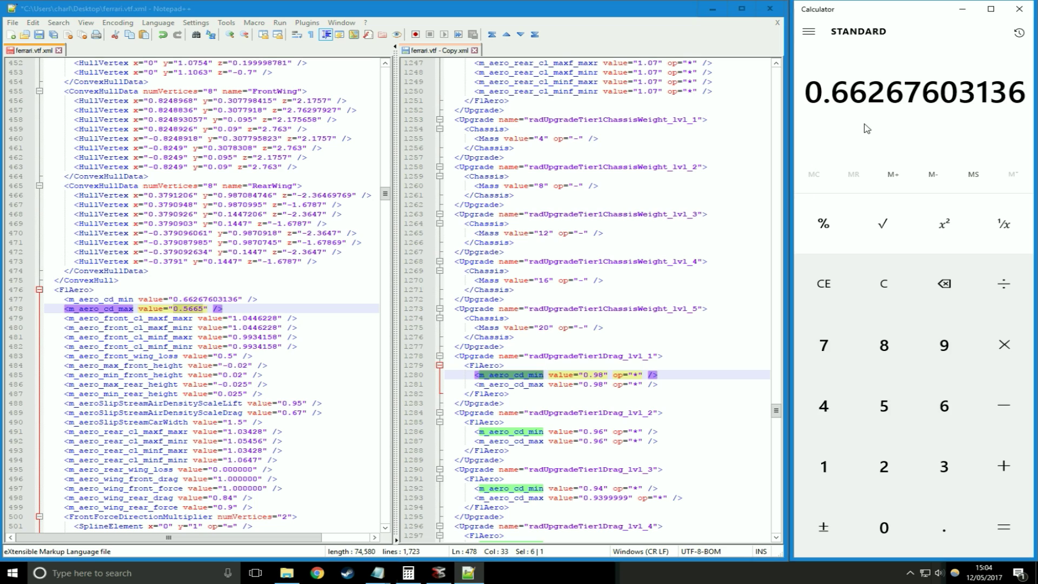
pyautogui.hotkey('ctrl', 'v')
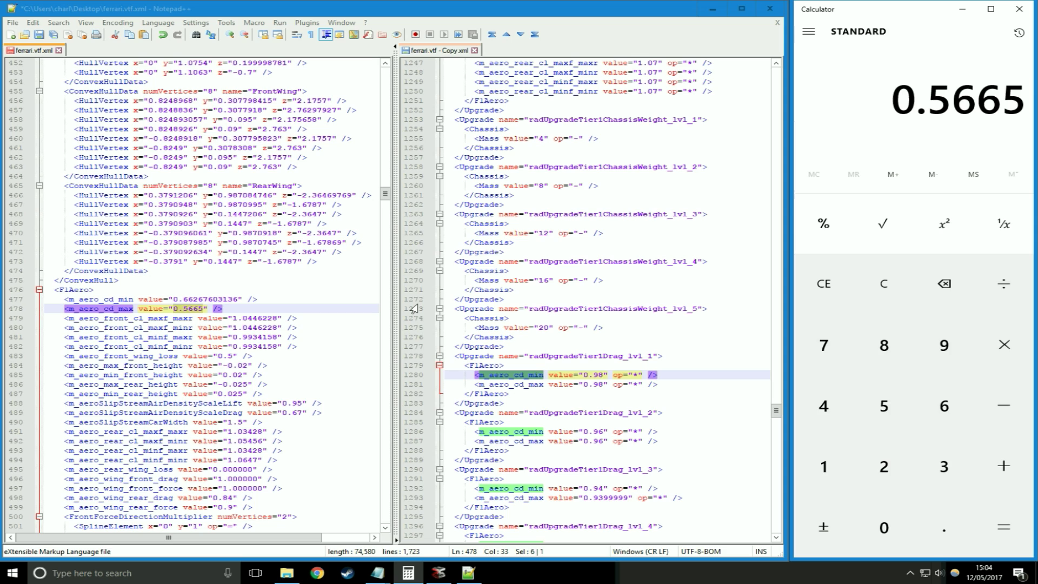
pyautogui.press('*')
pyautogui.write('0.98')
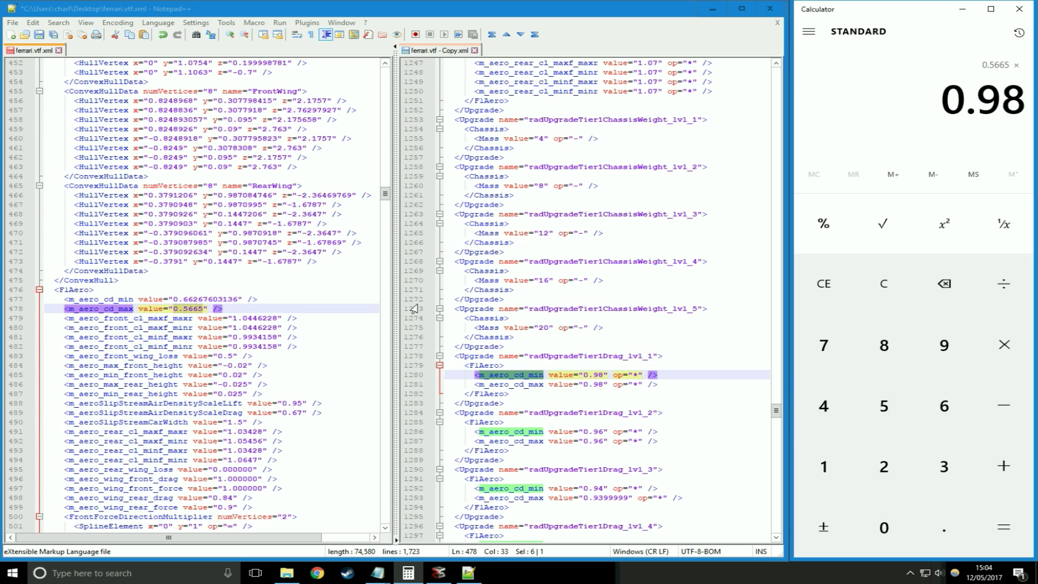
pyautogui.press('Return')
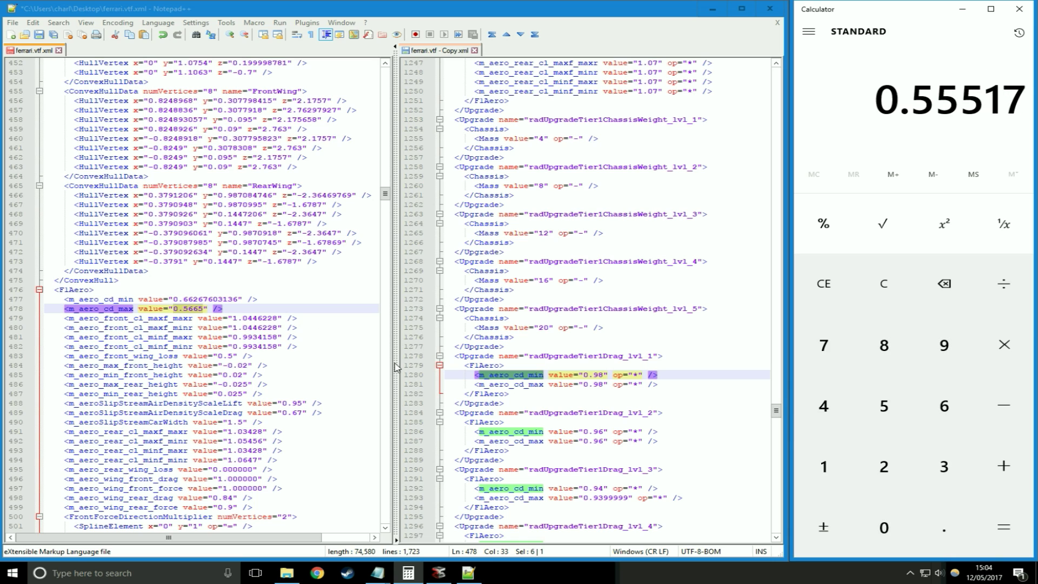
# Copy the calculated product and set m_aero_cd_max in the original ferrari.vtf.xml to 0.55517
pyautogui.rightClick(922, 110)
pyautogui.click(922, 108)
pyautogui.rightClick(918, 103)
pyautogui.click(913, 68)
pyautogui.click(206, 309)
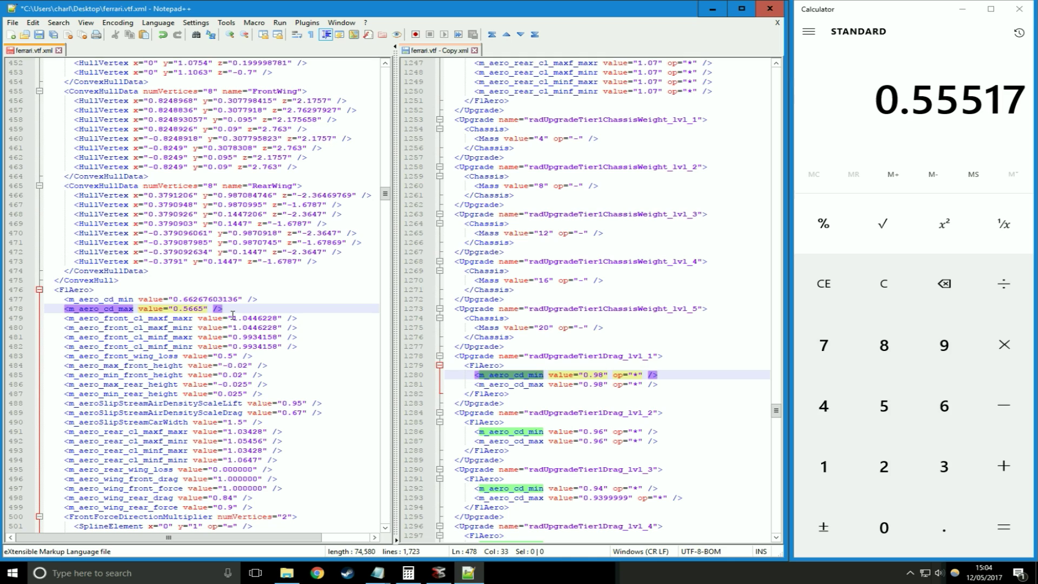
pyautogui.press('BackSpace')
pyautogui.press('BackSpace')
pyautogui.press('BackSpace')
pyautogui.press('BackSpace')
pyautogui.press('BackSpace')
pyautogui.press('BackSpace')
pyautogui.hotkey('ctrl', 'v')
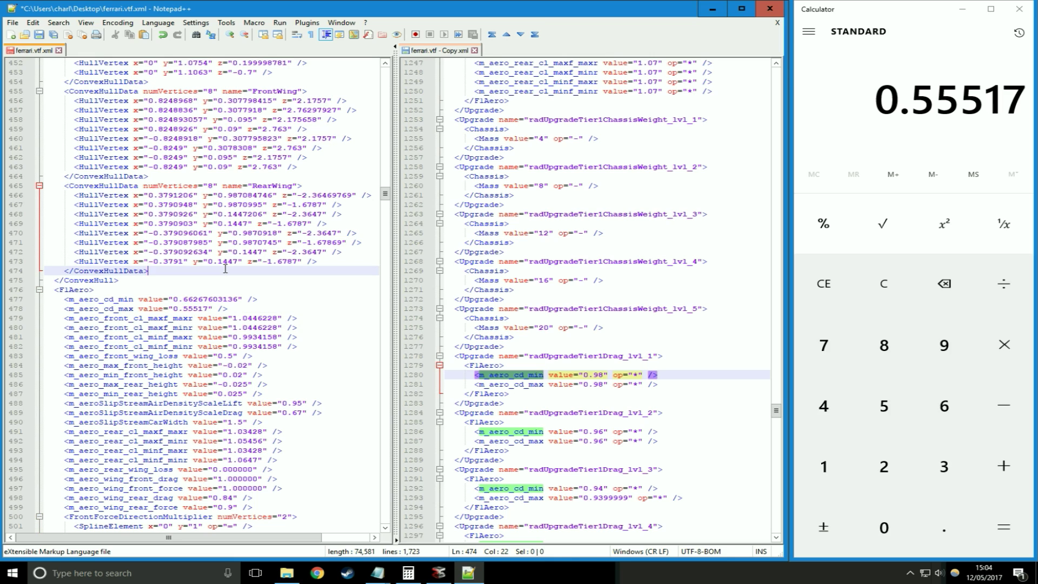
# Review the multipliers of Tier 1 Drag levels 1 to 5 in the copy file
pyautogui.press('Up')
pyautogui.press('Up')
pyautogui.press('Up')
pyautogui.press('Up')
pyautogui.scroll(-1, 596, 436)
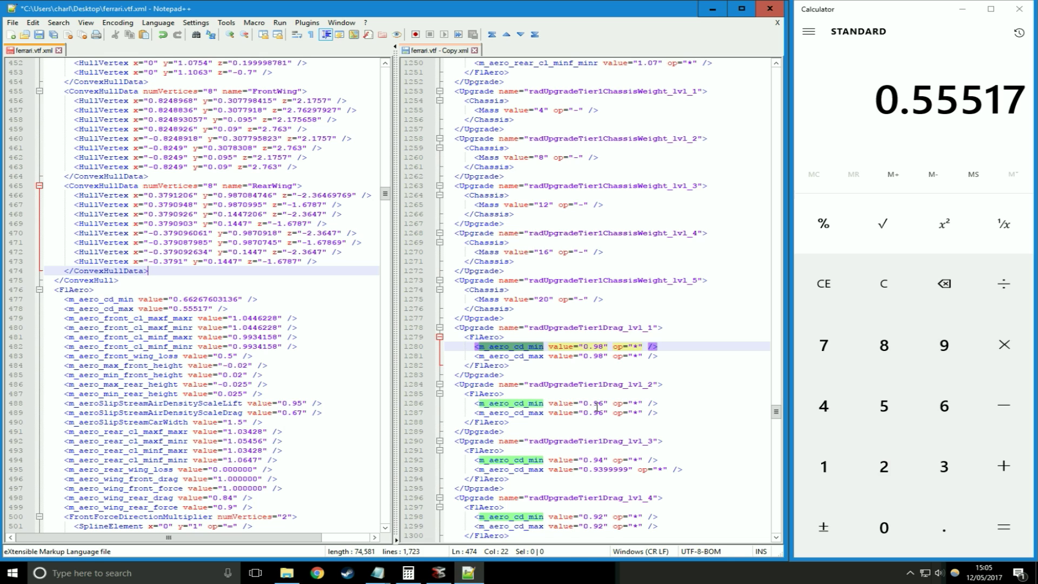
pyautogui.scroll(-4, 597, 407)
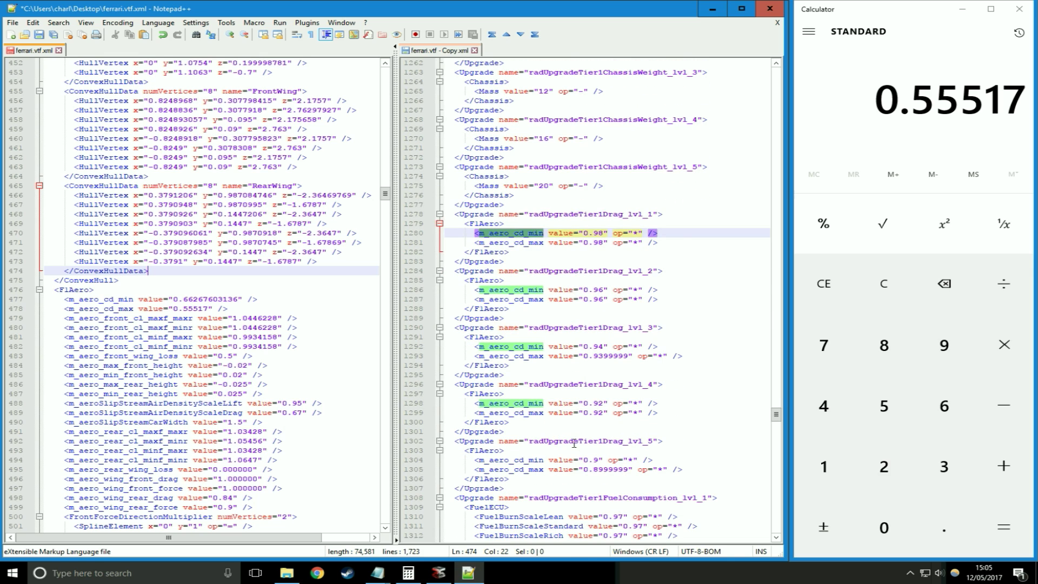
pyautogui.scroll(4, 599, 457)
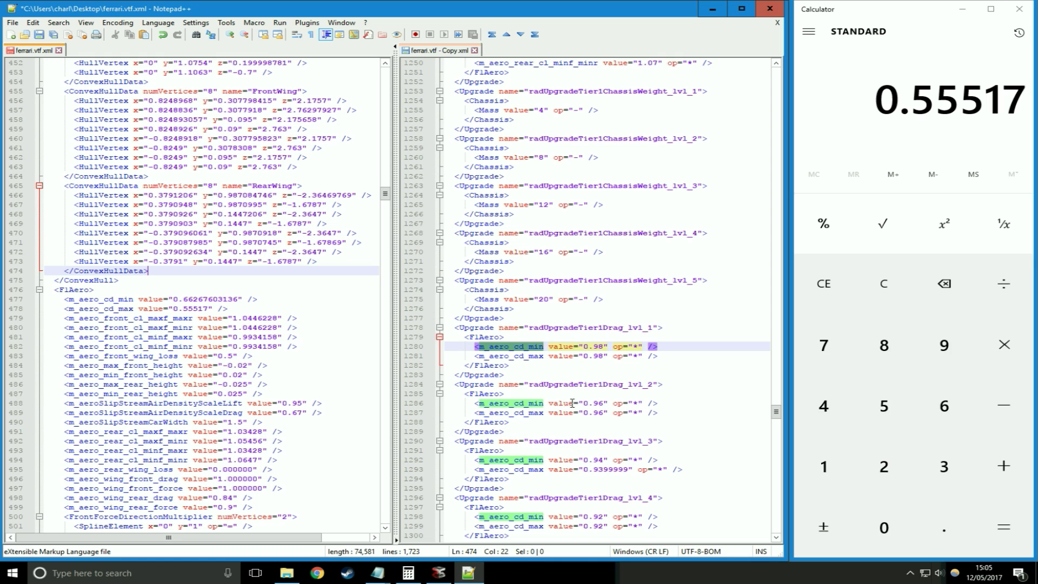
pyautogui.click(306, 396)
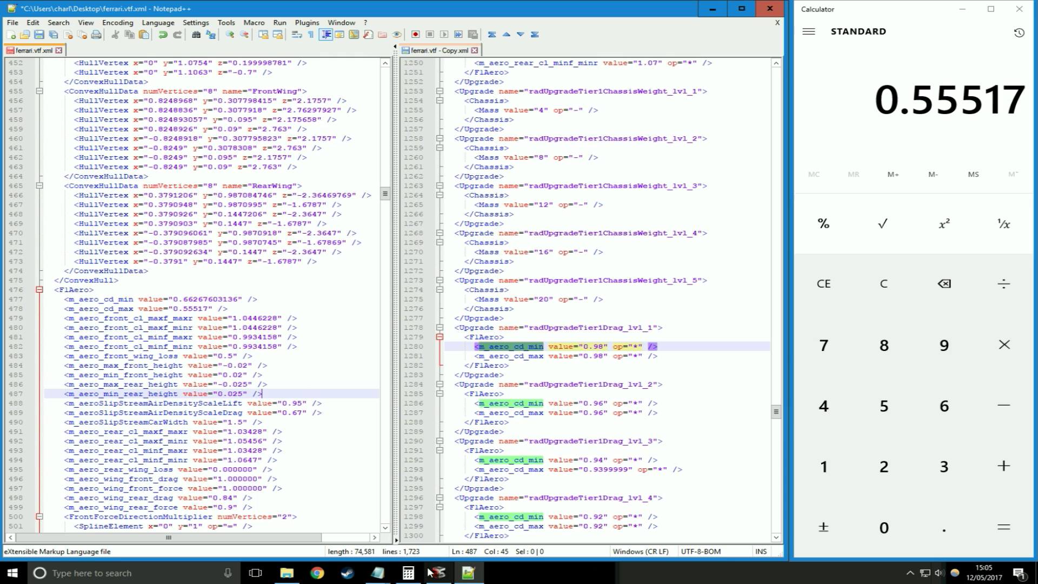
# Switch to the Notepad upgrade list, copy the entry "Chassis Weight", and put the list away again
pyautogui.moveTo(378, 572)
pyautogui.click(361, 540)
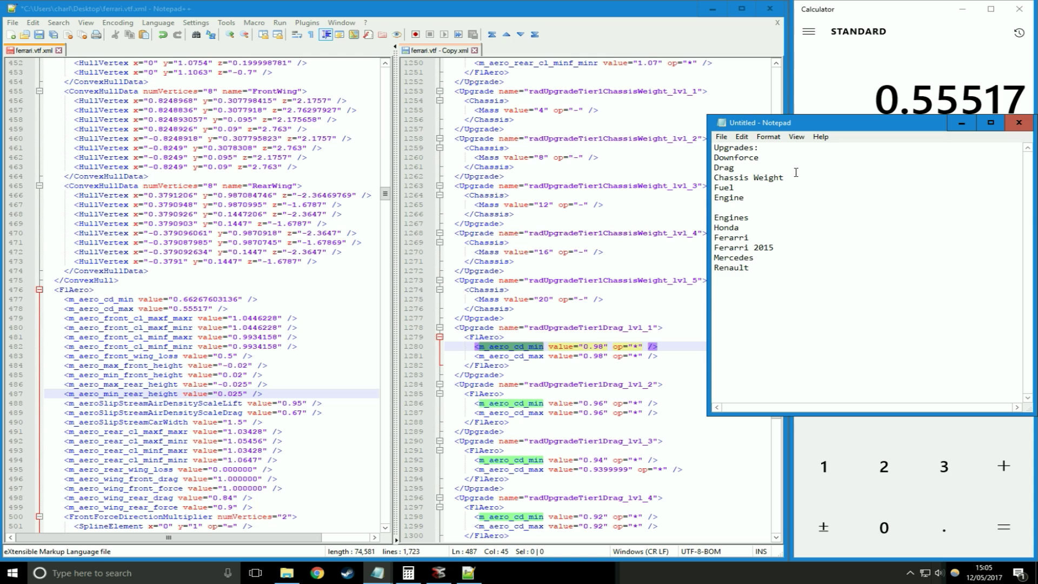
pyautogui.moveTo(788, 177); pyautogui.dragTo(716, 181)
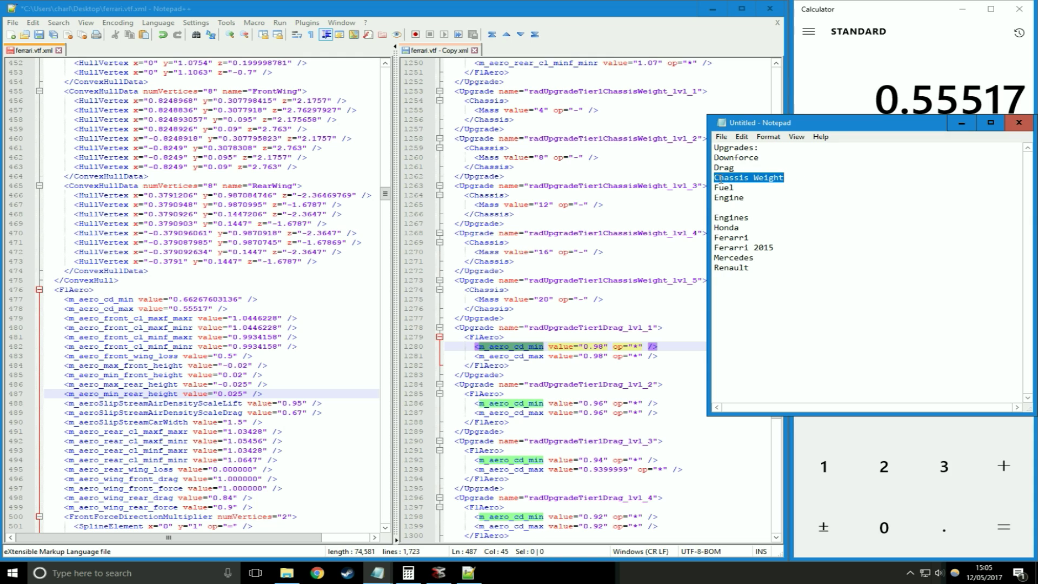
pyautogui.click(962, 123)
# Try to search the copy file for "Chassis Weight", starting from the F1SuspensionDamage section
pyautogui.click(183, 129)
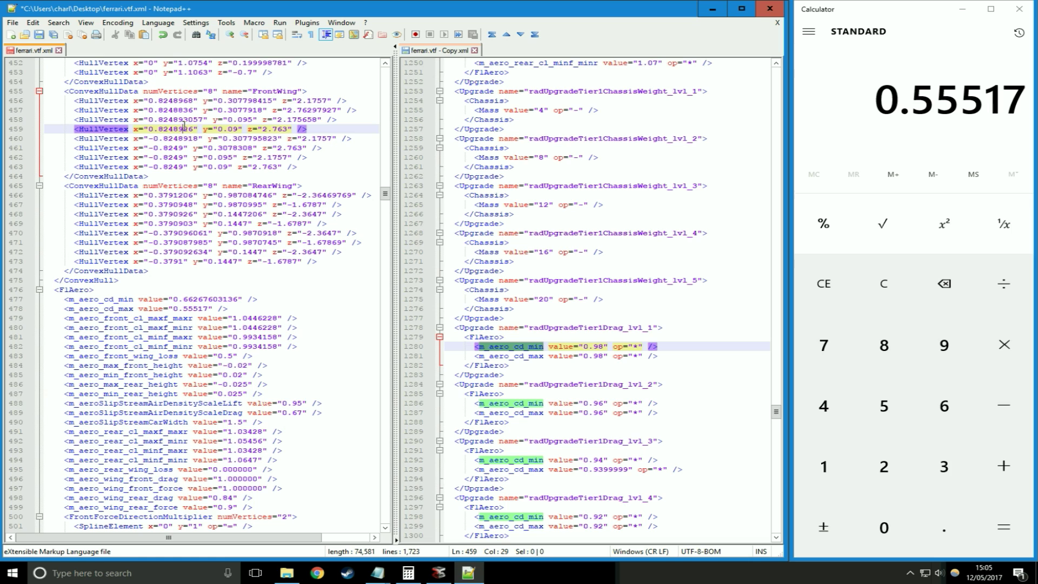
pyautogui.scroll(4, 184, 129)
pyautogui.click(460, 204)
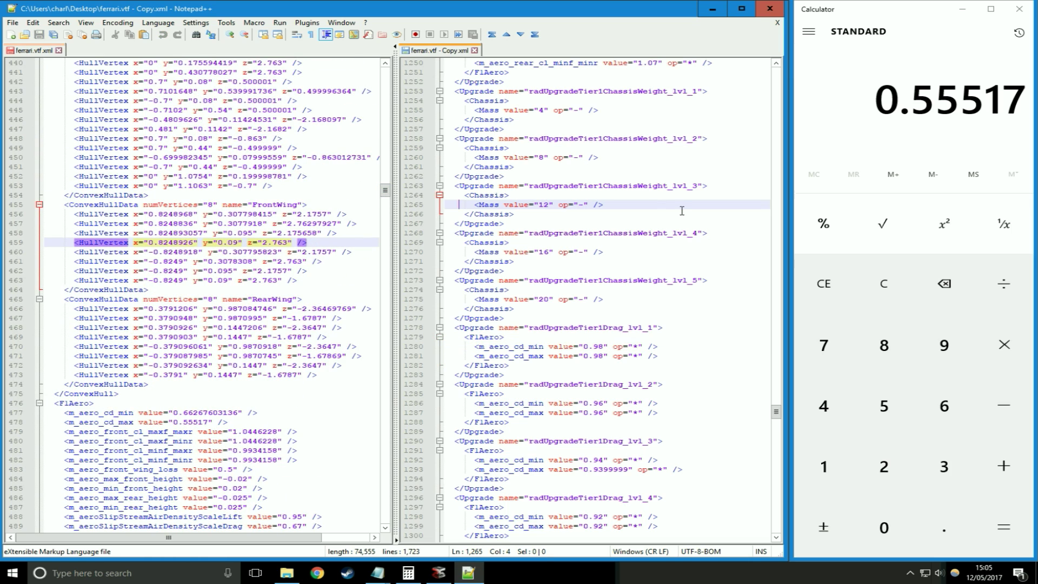
pyautogui.moveTo(776, 411); pyautogui.dragTo(775, 267)
pyautogui.click(631, 261)
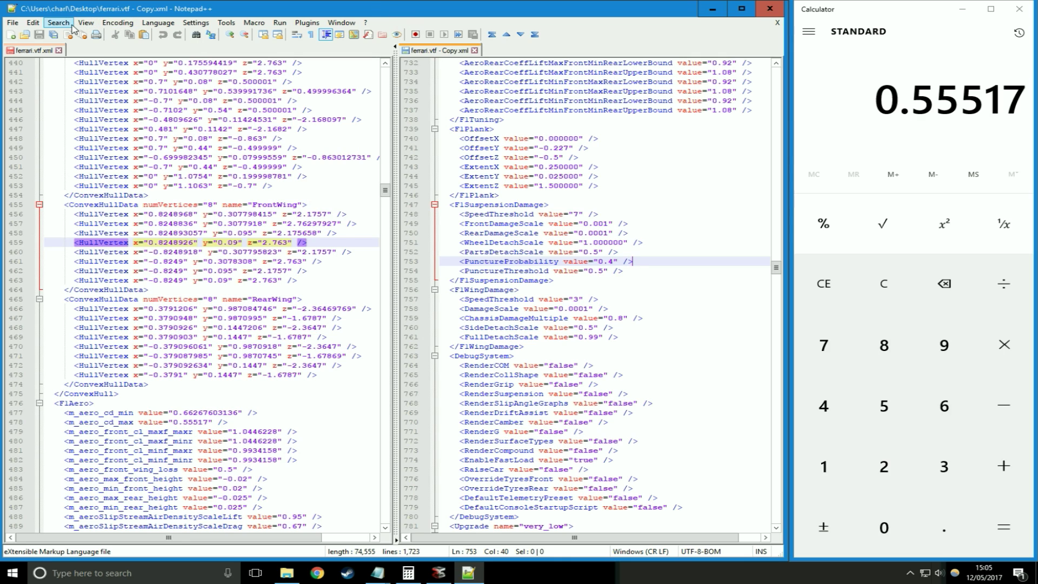
pyautogui.hotkey('ctrl', 'f')
pyautogui.press('BackSpace')
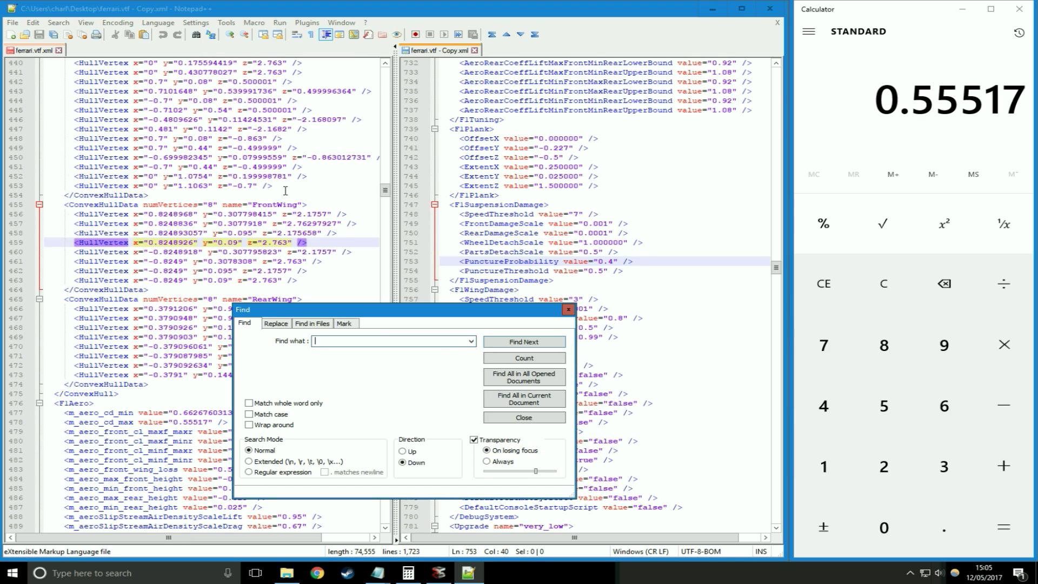
pyautogui.hotkey('ctrl', 'v')
pyautogui.click(530, 344)
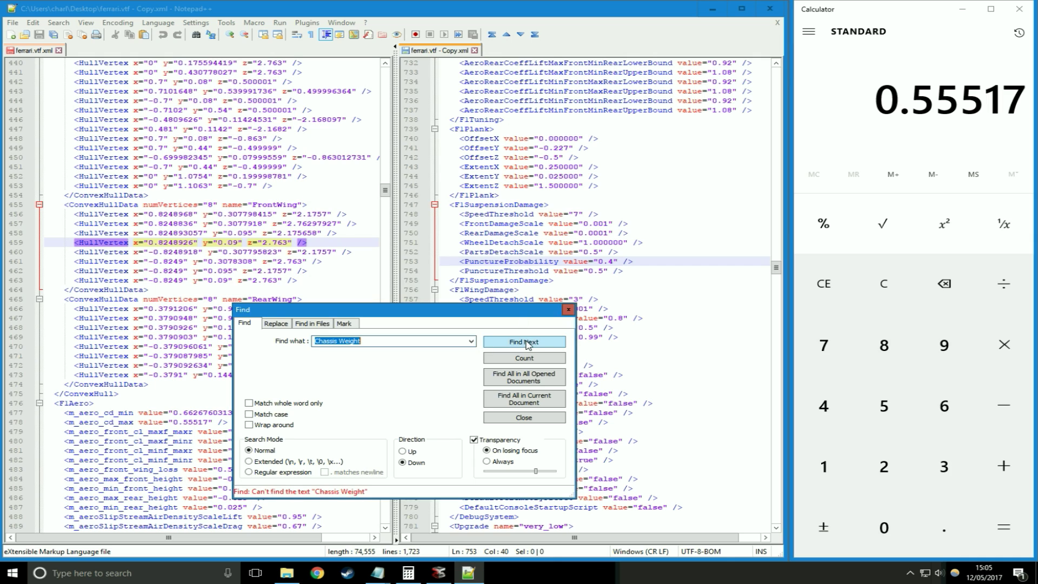
# Shorten the search term to "Chassis" and search the copy onward to radUpgradeTier1ChassisWeight_lvl_1
pyautogui.click(433, 341)
pyautogui.click(498, 346)
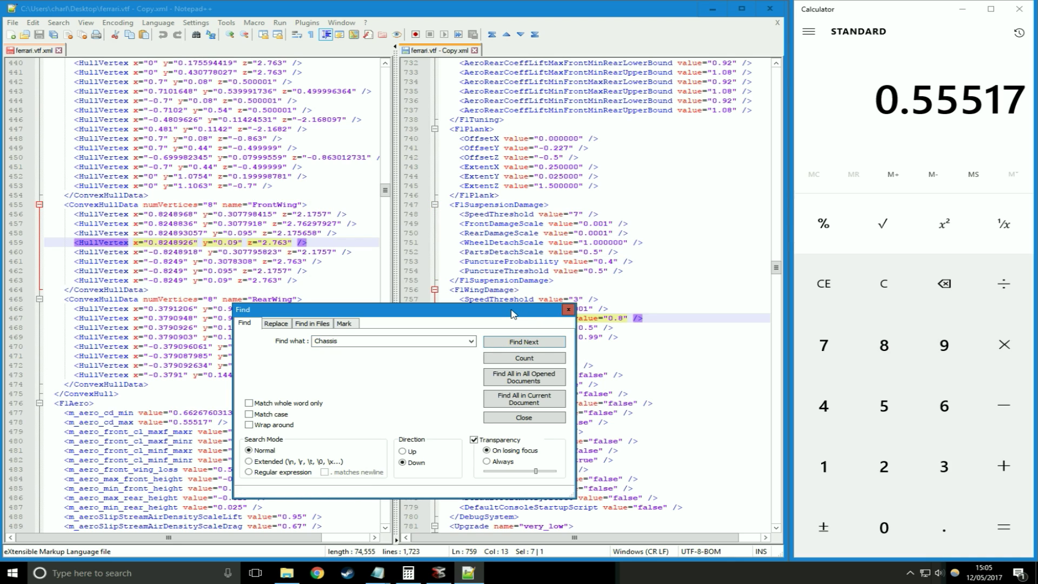
pyautogui.moveTo(510, 312); pyautogui.dragTo(480, 415)
pyautogui.click(473, 446)
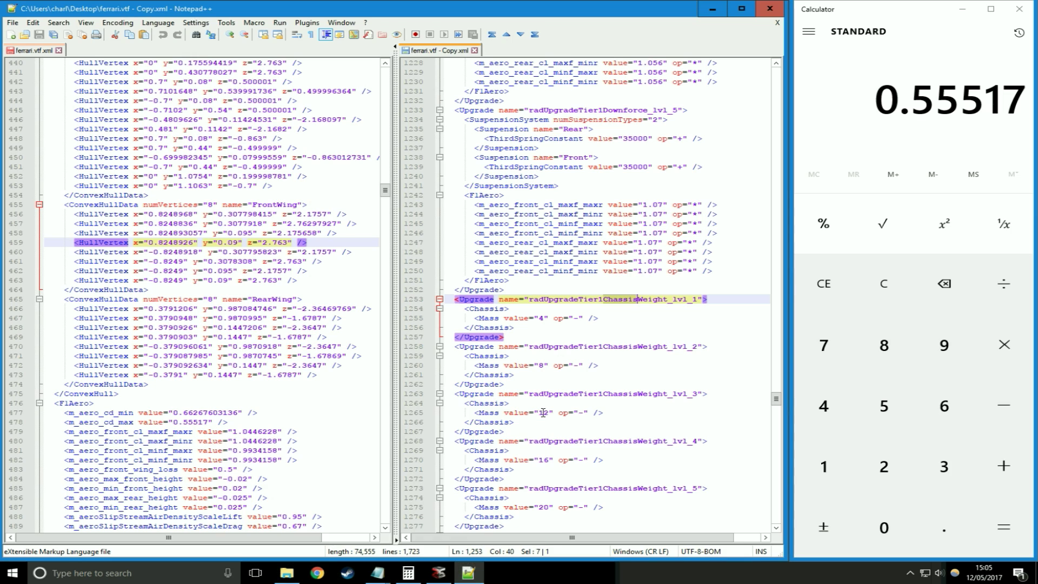
# Examine the Mass values and operators of the Tier 1 ChassisWeight upgrade levels in the copy, focusing on levels 1 and 2
pyautogui.click(537, 410)
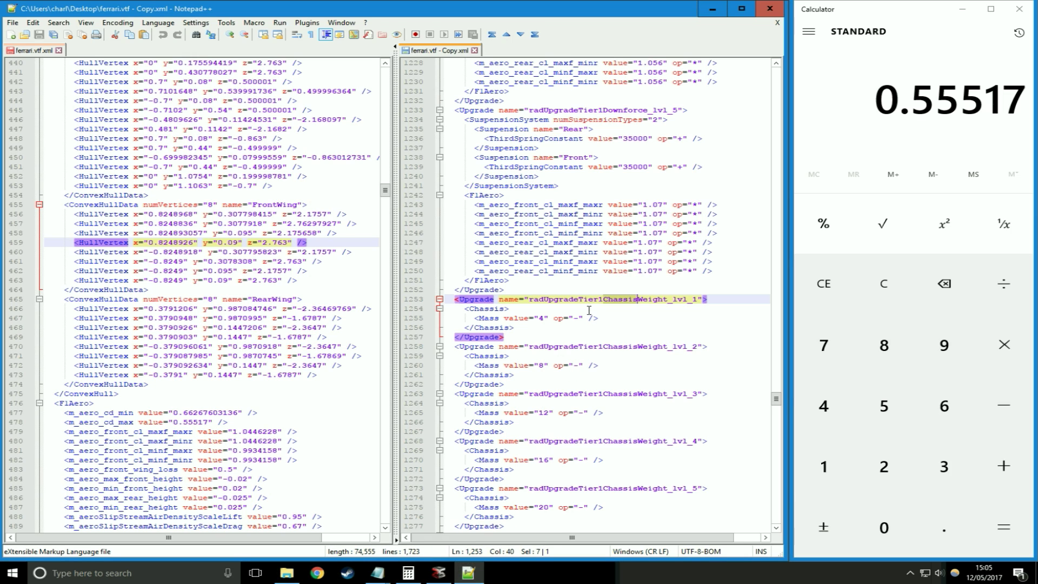
pyautogui.click(500, 319)
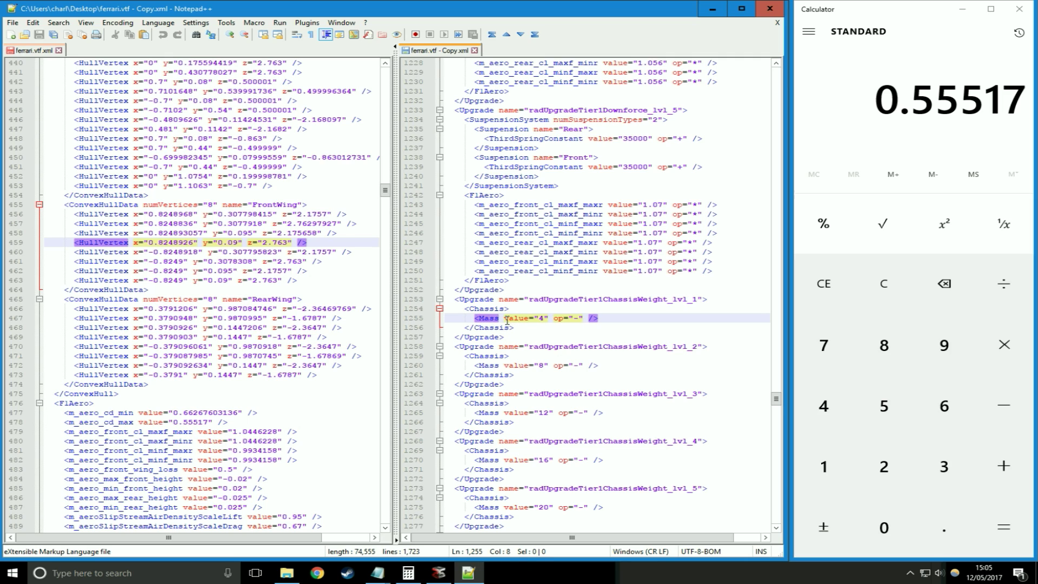
pyautogui.click(539, 320)
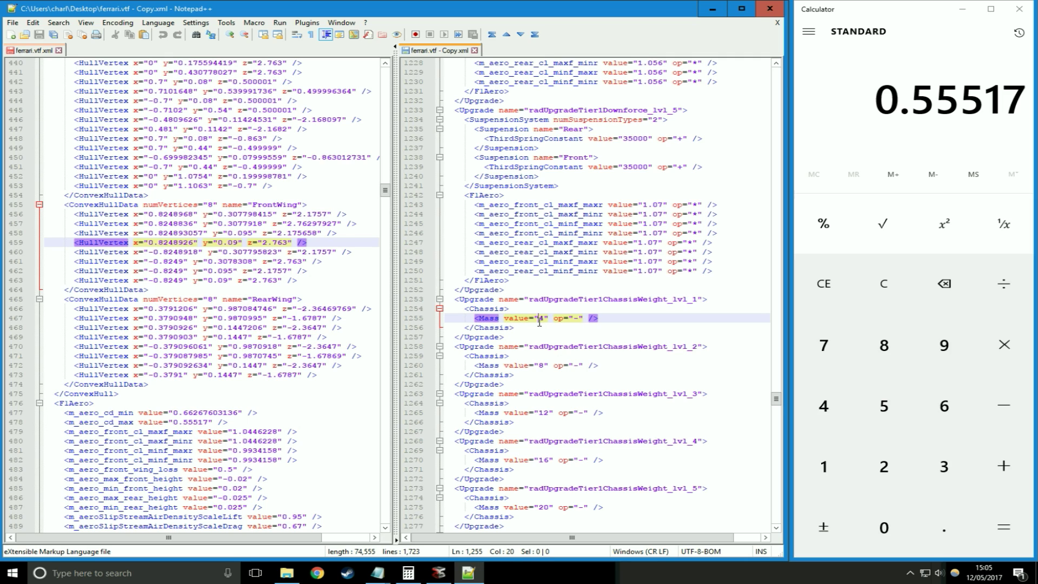
pyautogui.click(568, 319)
pyautogui.click(539, 320)
pyautogui.scroll(-3, 551, 487)
pyautogui.scroll(4, 578, 465)
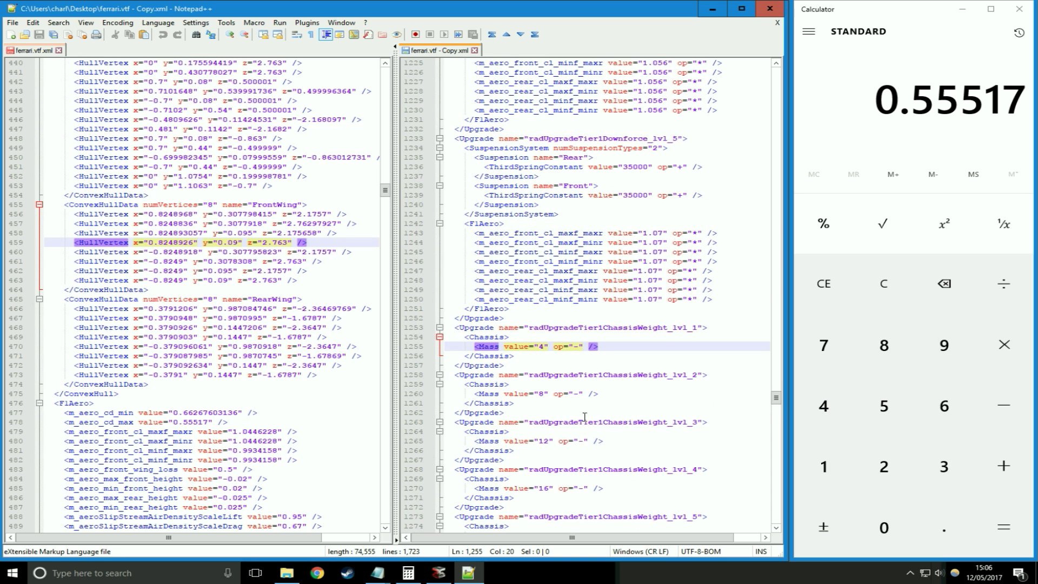
pyautogui.click(545, 393)
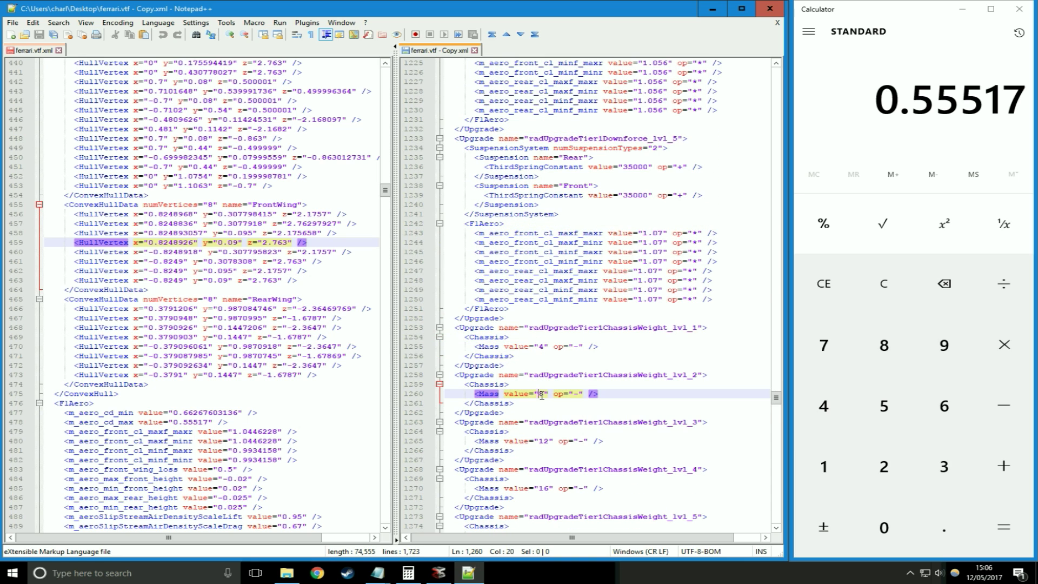
# Take the name "Mass" from ChassisWeight level 2 in the copy and search ferrari.vtf.xml for it from the start of the file
pyautogui.click(498, 393)
pyautogui.doubleClick(497, 393)
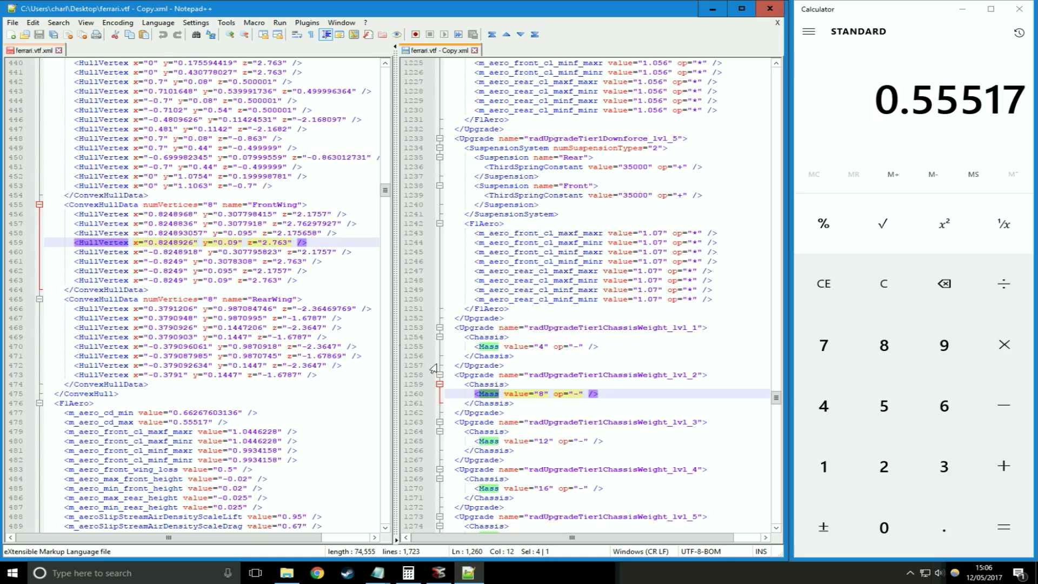
pyautogui.click(319, 308)
pyautogui.moveTo(385, 195); pyautogui.dragTo(385, 76)
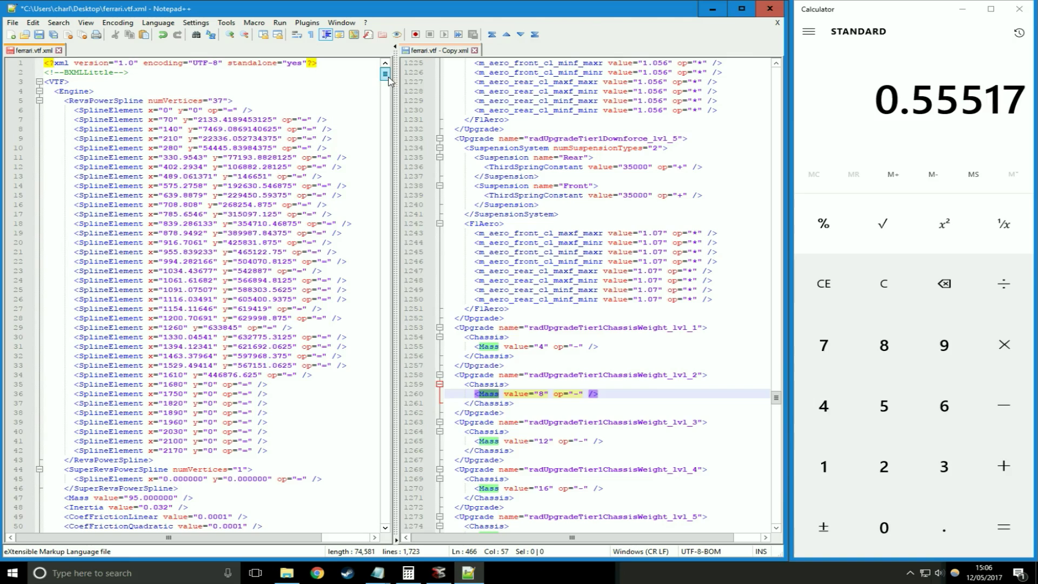
pyautogui.click(238, 110)
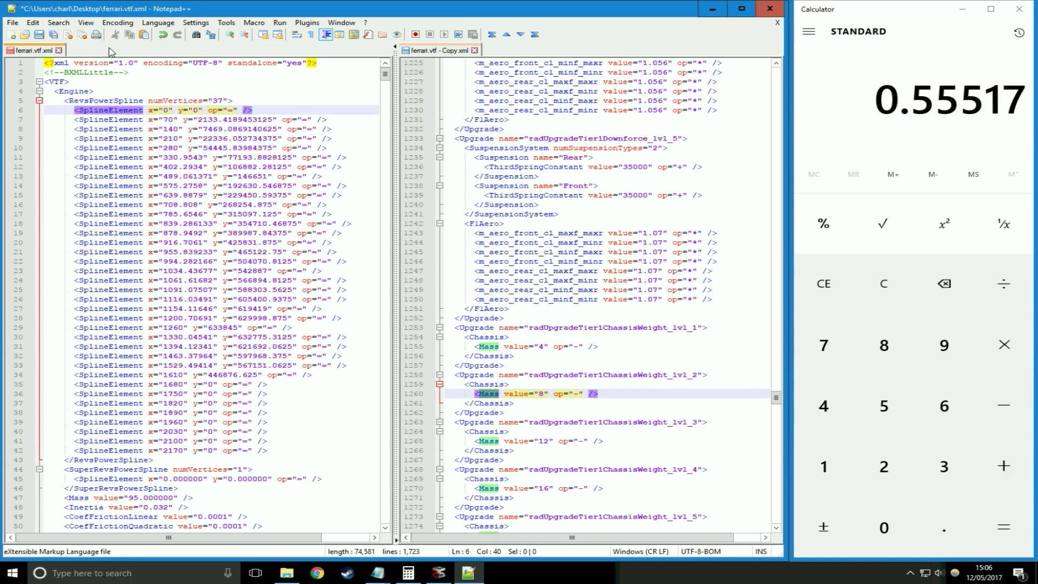
pyautogui.hotkey('ctrl', 'f')
pyautogui.press('BackSpace')
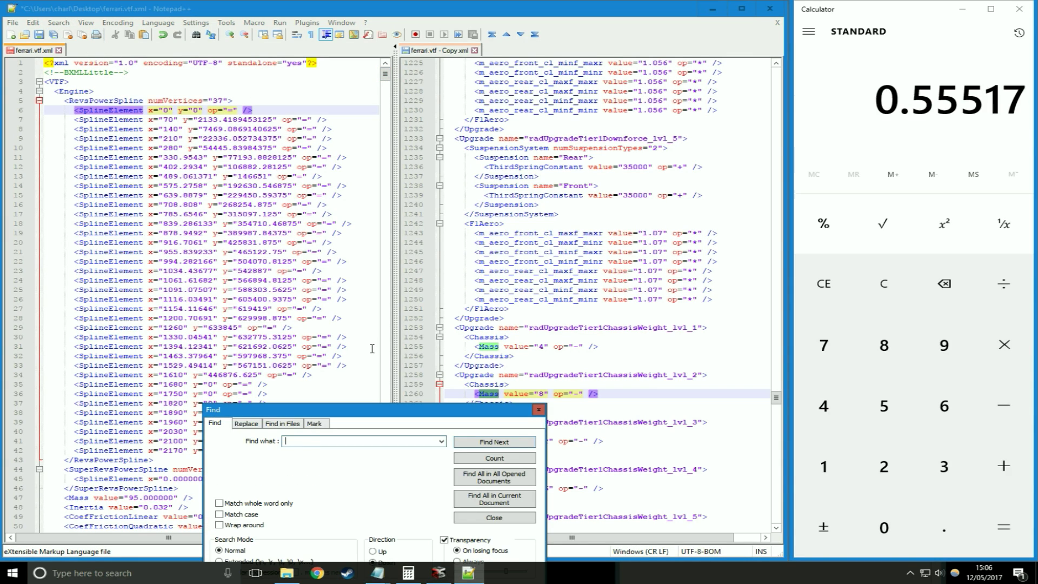
pyautogui.write('Mass')
pyautogui.click(494, 441)
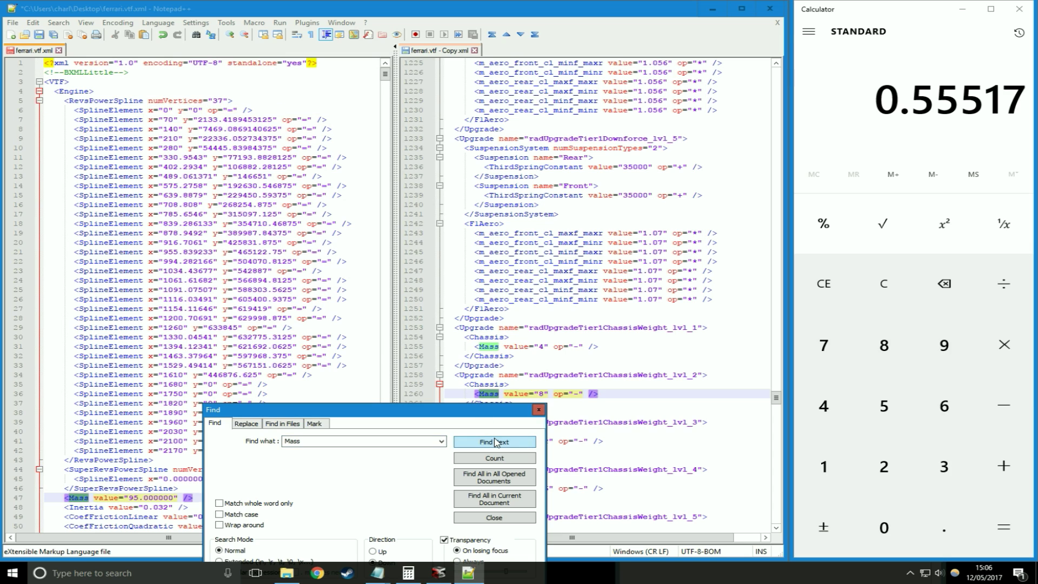
pyautogui.click(538, 409)
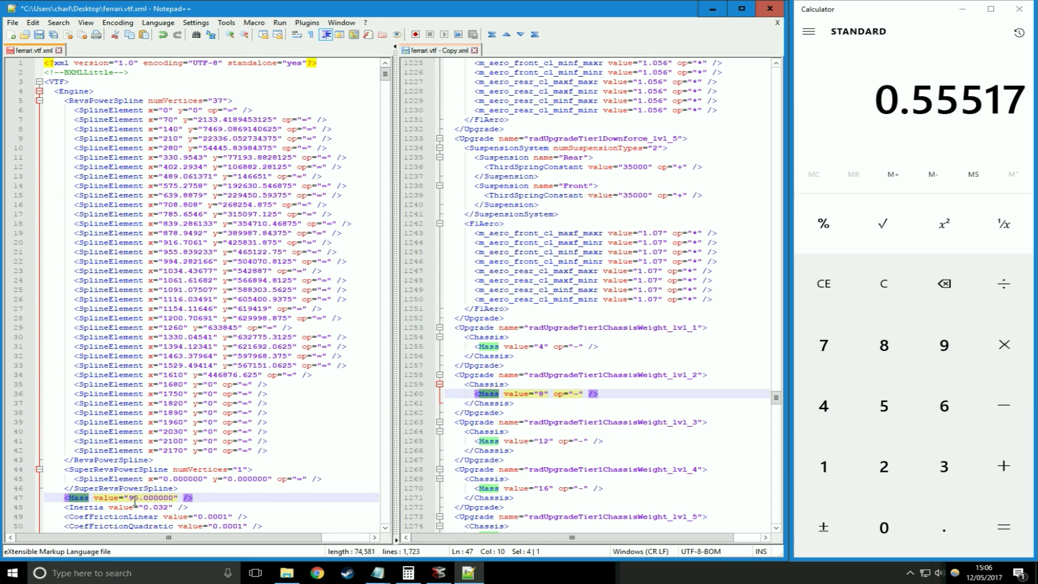
pyautogui.scroll(-1, 134, 500)
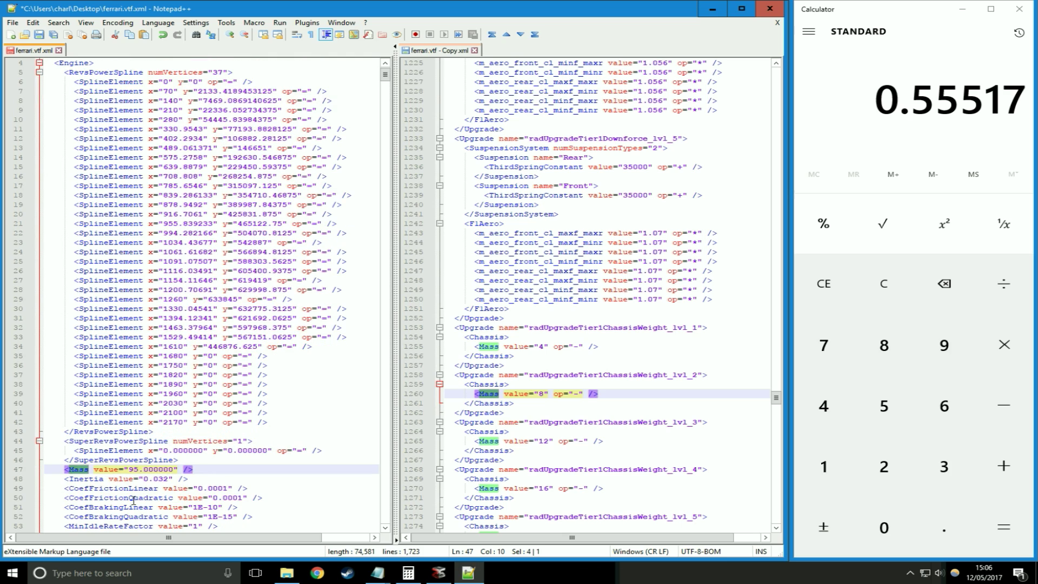
# Check the section enclosing the level 2 Mass in the copy and search ferrari.vtf.xml onward for the Mass in its Chassis section
pyautogui.click(508, 382)
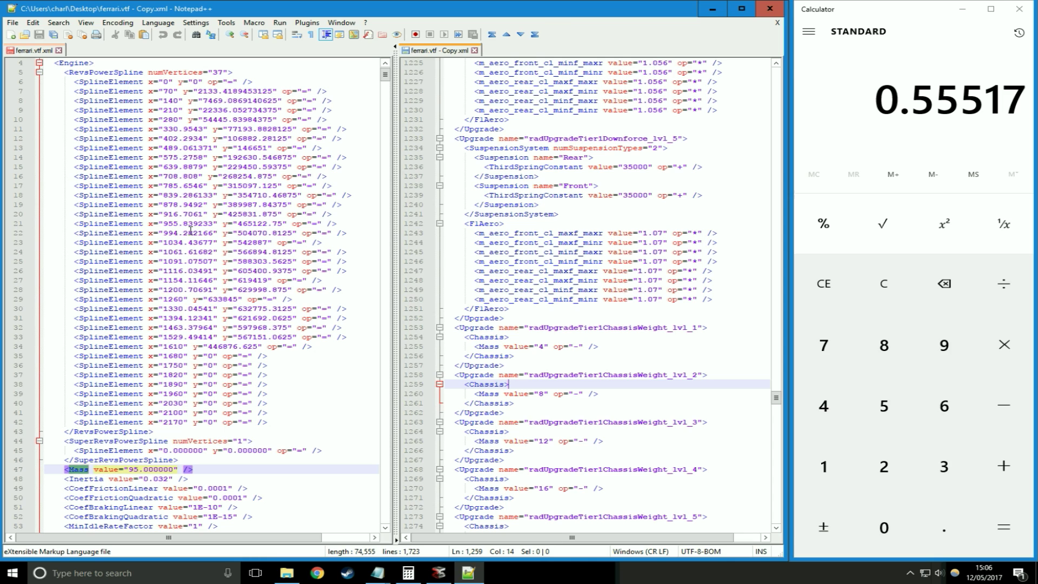
pyautogui.moveTo(510, 384); pyautogui.dragTo(478, 386)
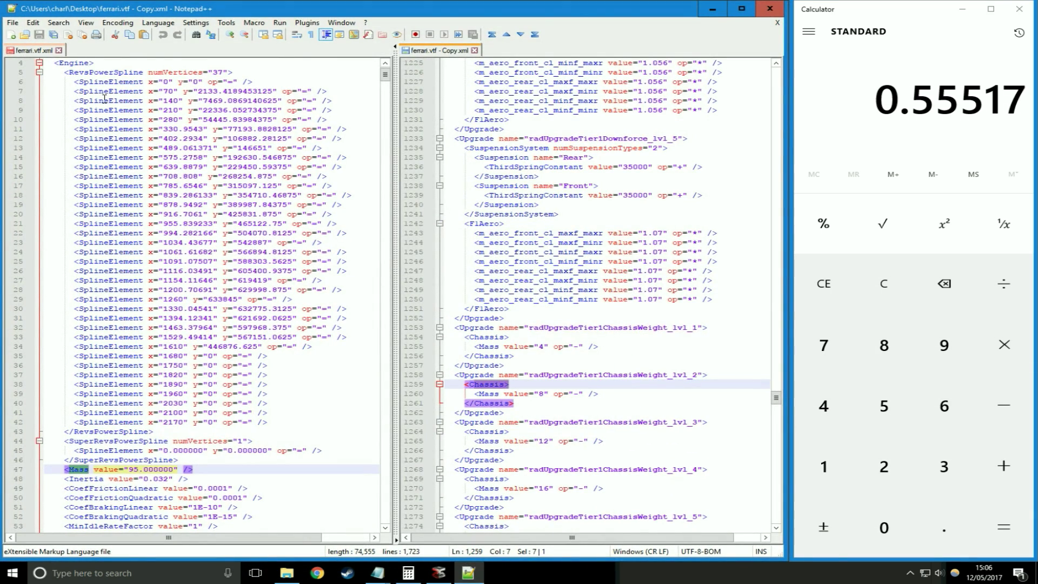
pyautogui.click(184, 328)
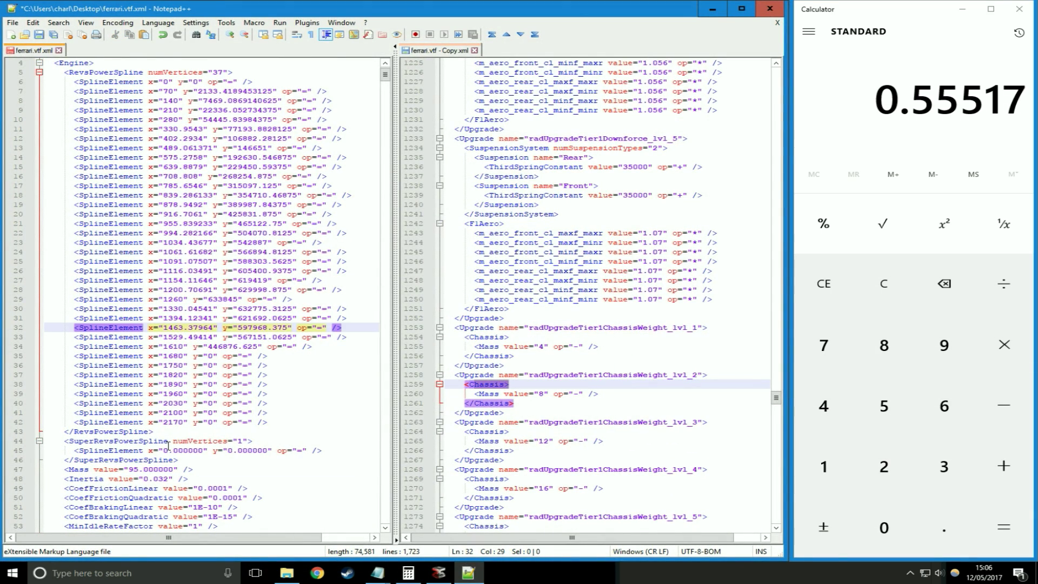
pyautogui.moveTo(153, 498); pyautogui.dragTo(153, 488)
pyautogui.doubleClick(169, 507)
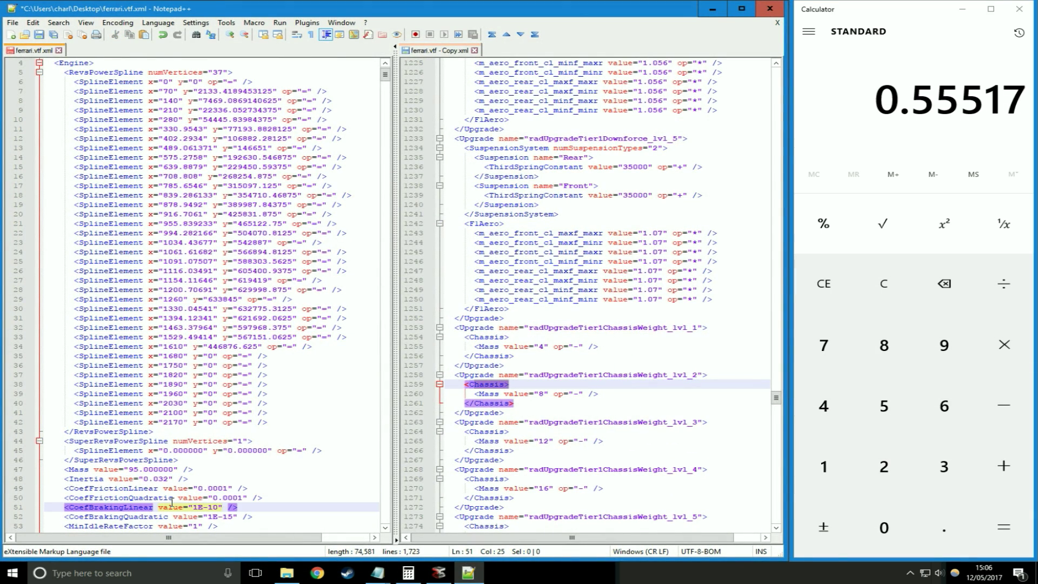
pyautogui.hotkey('ctrl', 'f')
pyautogui.press('BackSpace')
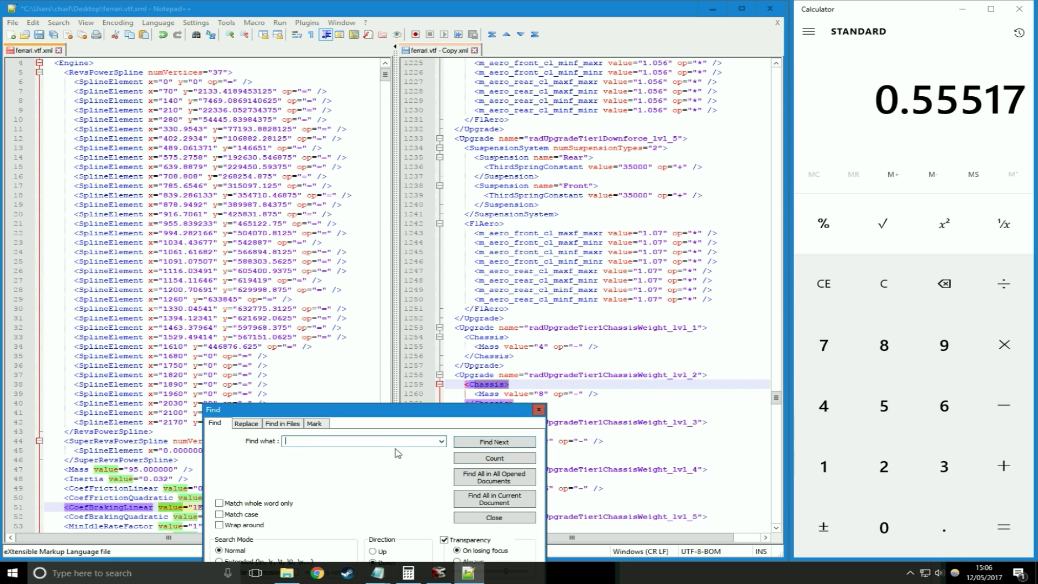
pyautogui.click(498, 447)
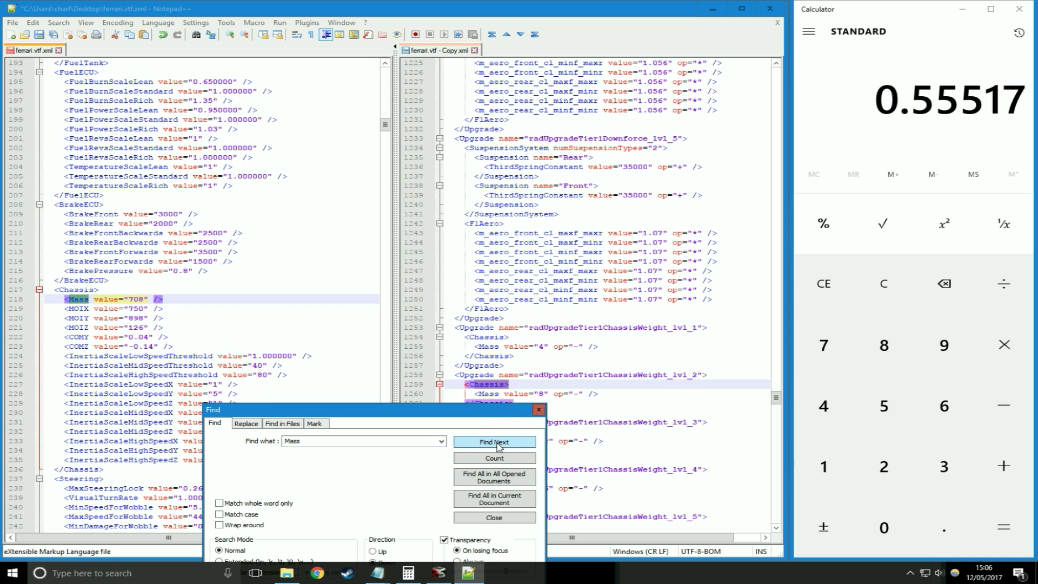
pyautogui.click(538, 410)
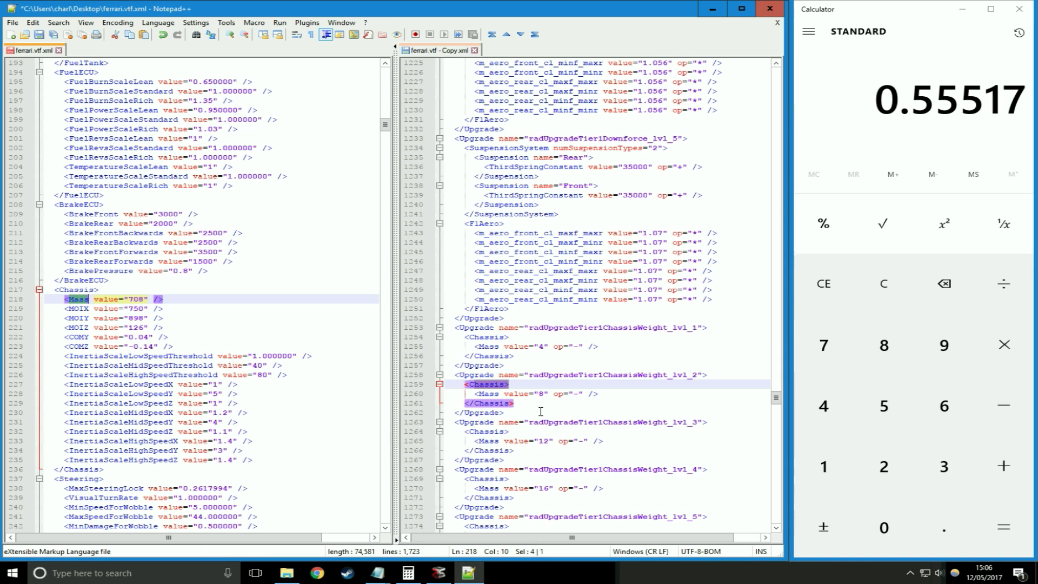
# Set the Mass in the Chassis section of ferrari.vtf.xml to 704, applying the Tier 1 ChassisWeight level 1 reduction of 4
pyautogui.moveTo(102, 292); pyautogui.dragTo(55, 288)
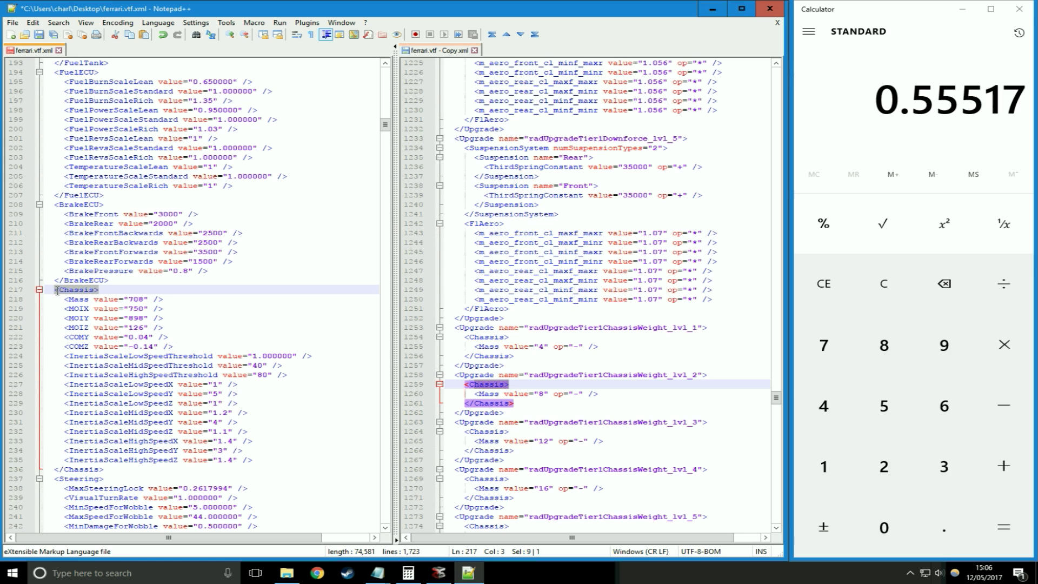
pyautogui.click(498, 386)
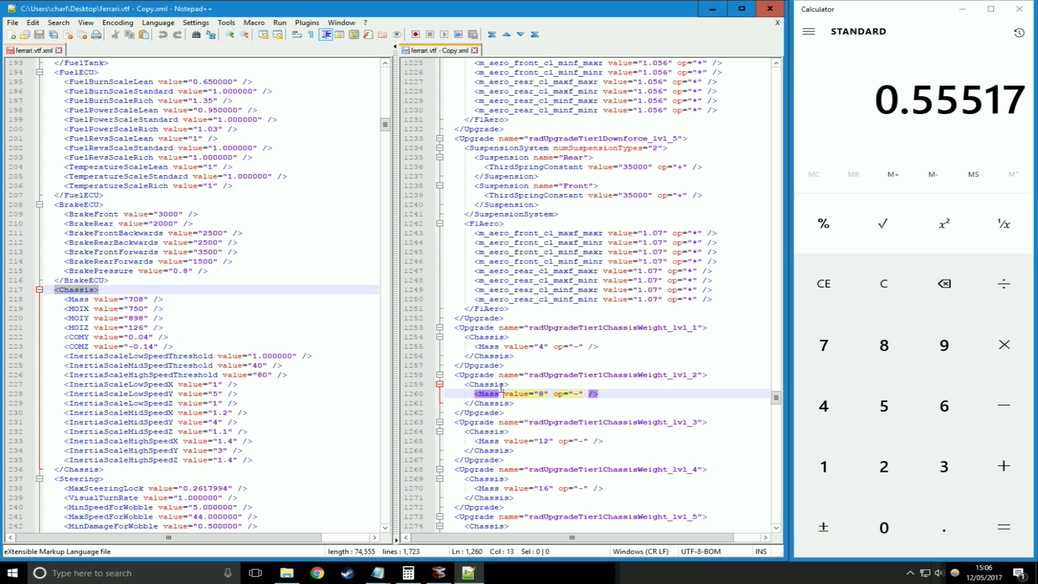
pyautogui.click(138, 299)
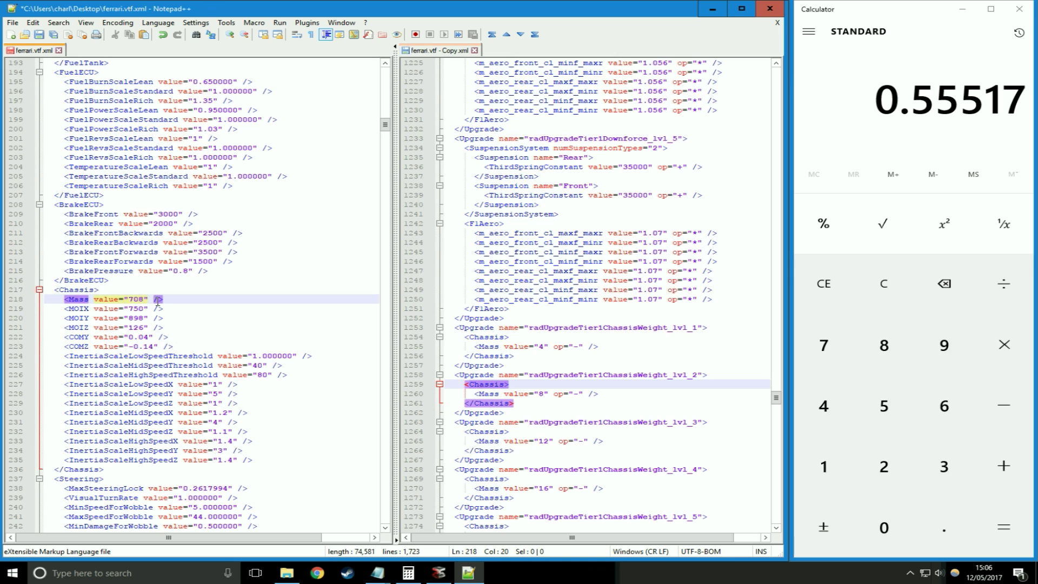
pyautogui.click(545, 346)
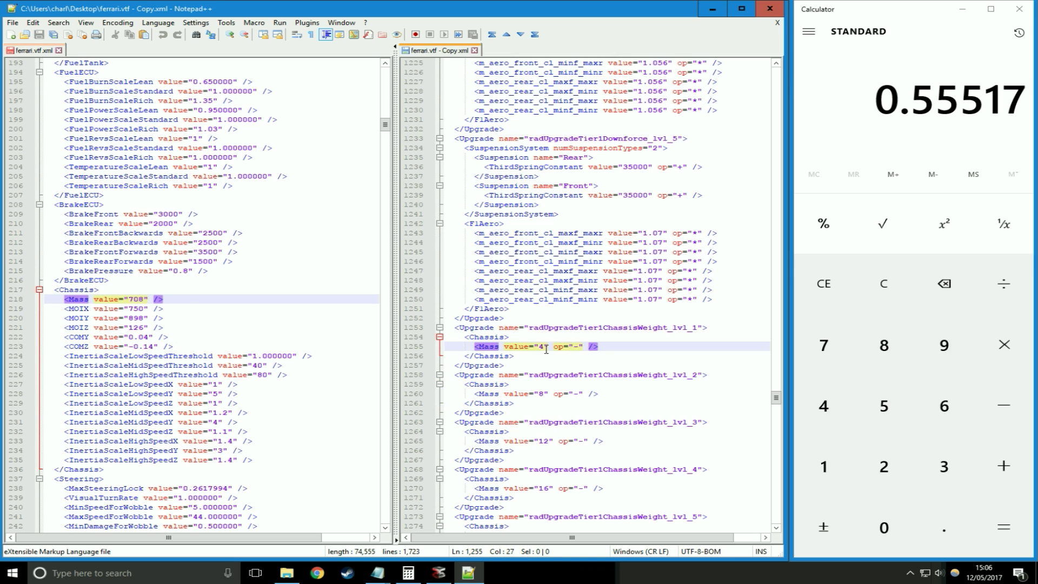
pyautogui.click(142, 299)
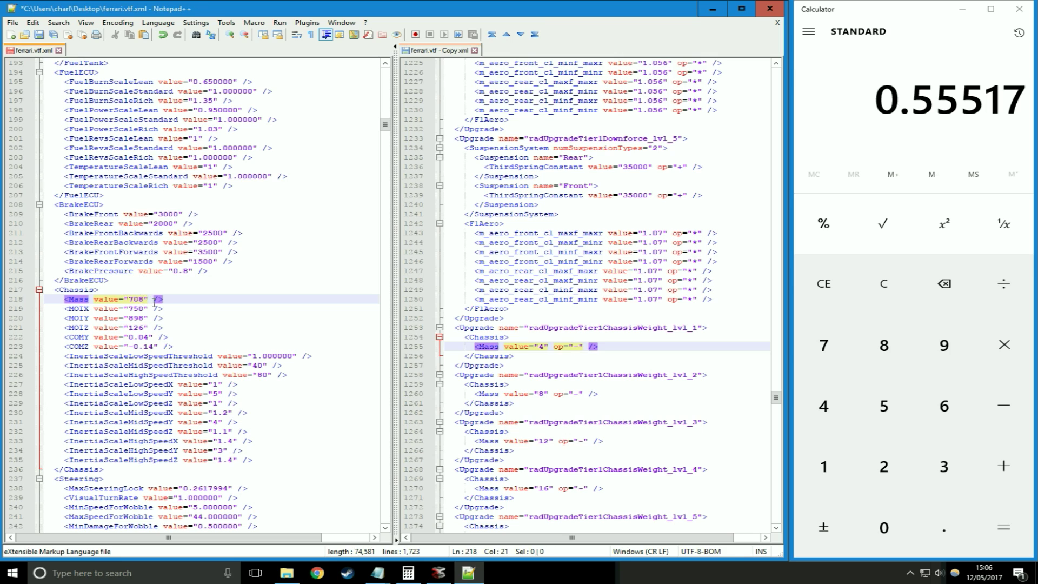
pyautogui.press('BackSpace')
pyautogui.write('4')
pyautogui.click(216, 346)
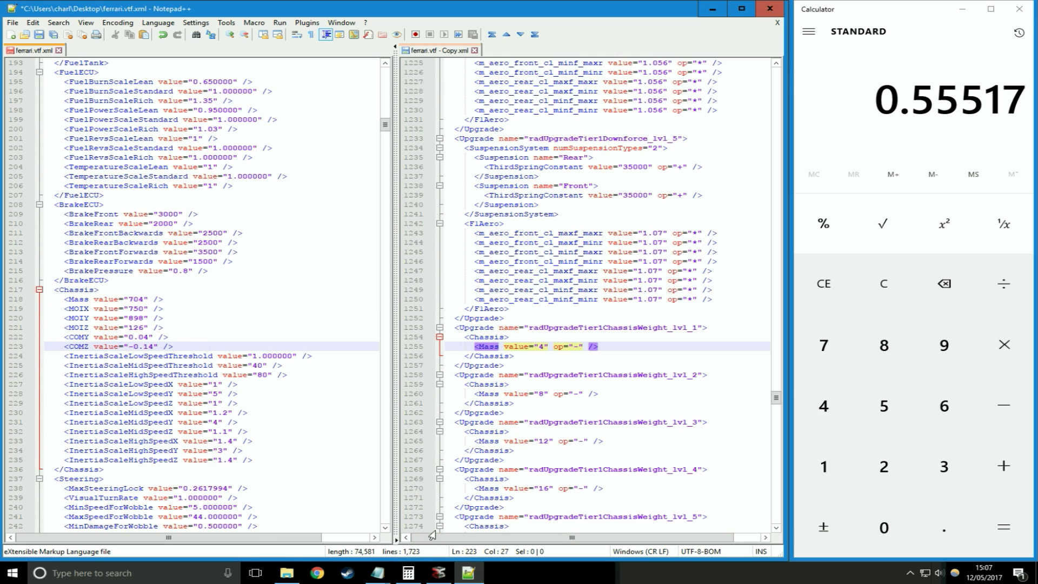
# Switch to the Notepad upgrade list to check the upgrades following Chassis Weight, and put the list away again
pyautogui.moveTo(386, 578)
pyautogui.click(331, 516)
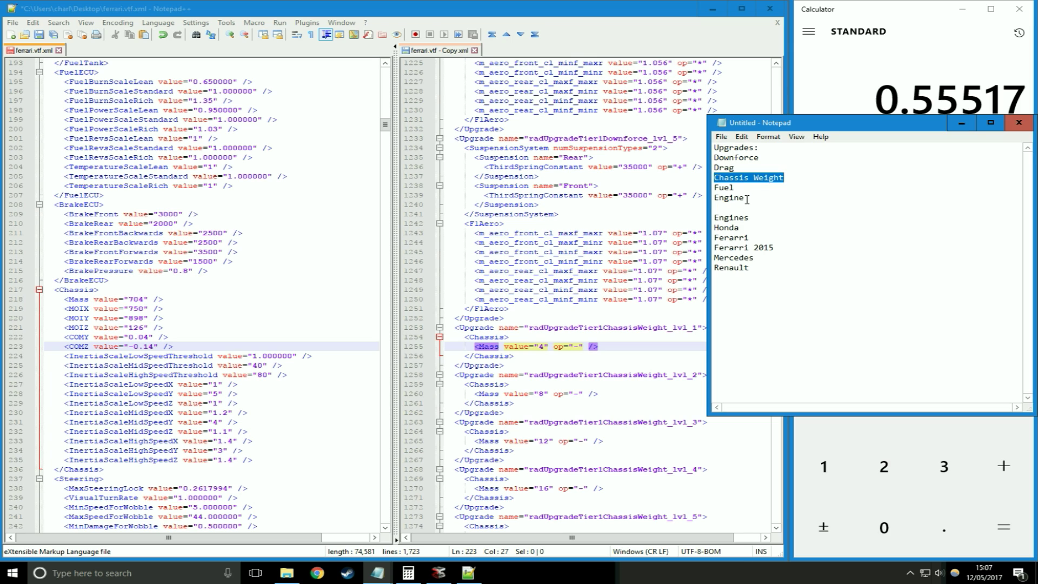
pyautogui.click(961, 123)
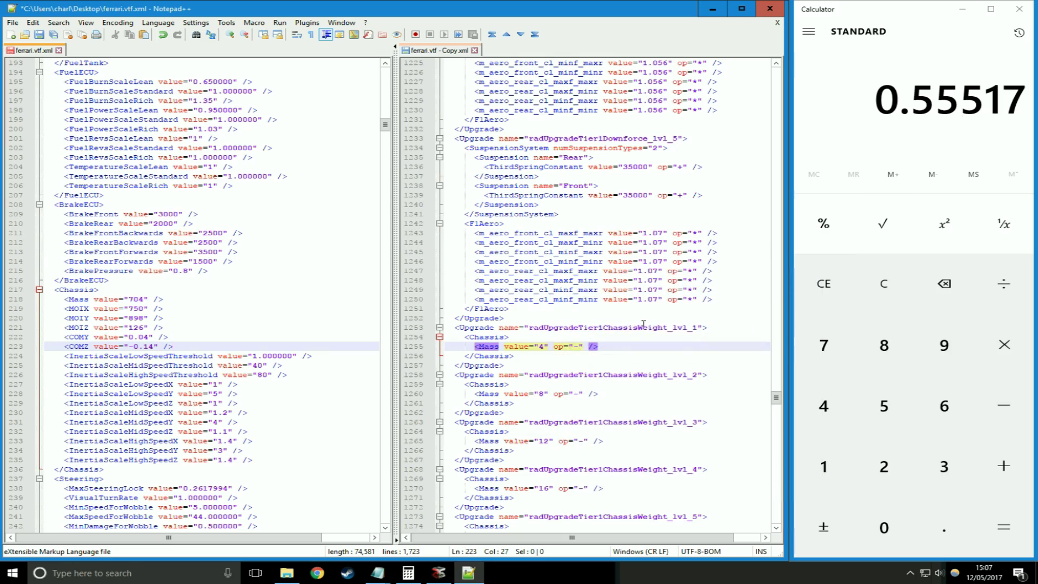
pyautogui.moveTo(378, 572)
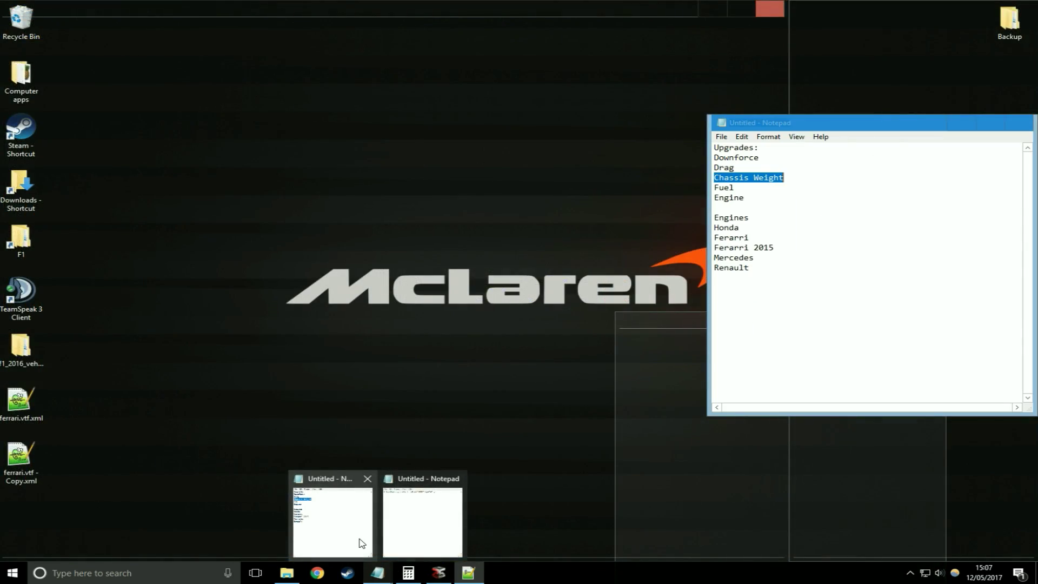
pyautogui.click(362, 543)
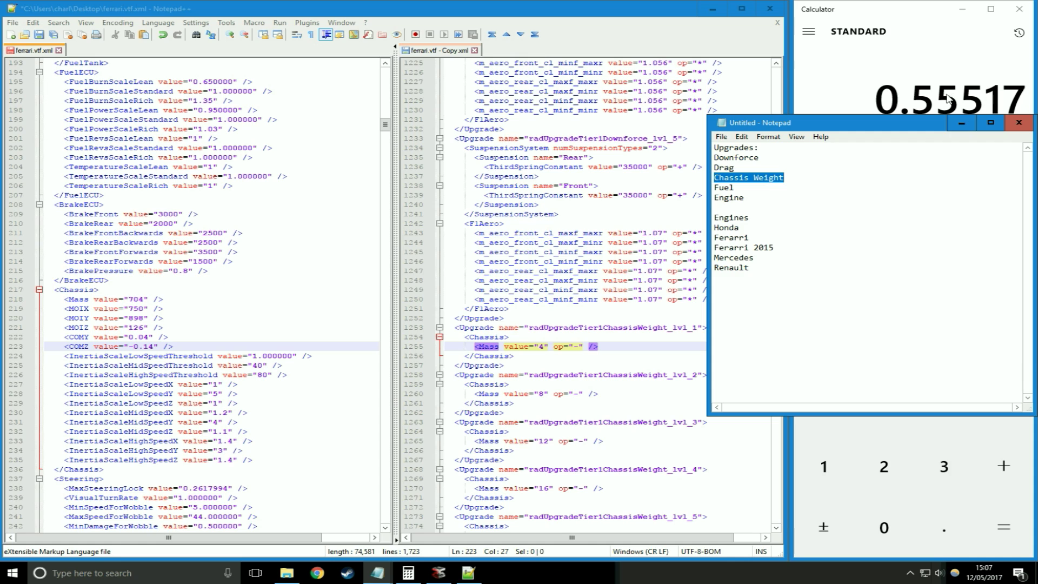
pyautogui.click(962, 123)
# Search the copy for "Engine" up to radUpgradeTier1Engine_lvl_1 and compare its RevsPowerSpline entries with the base engine's in ferrari.vtf.xml
pyautogui.click(610, 214)
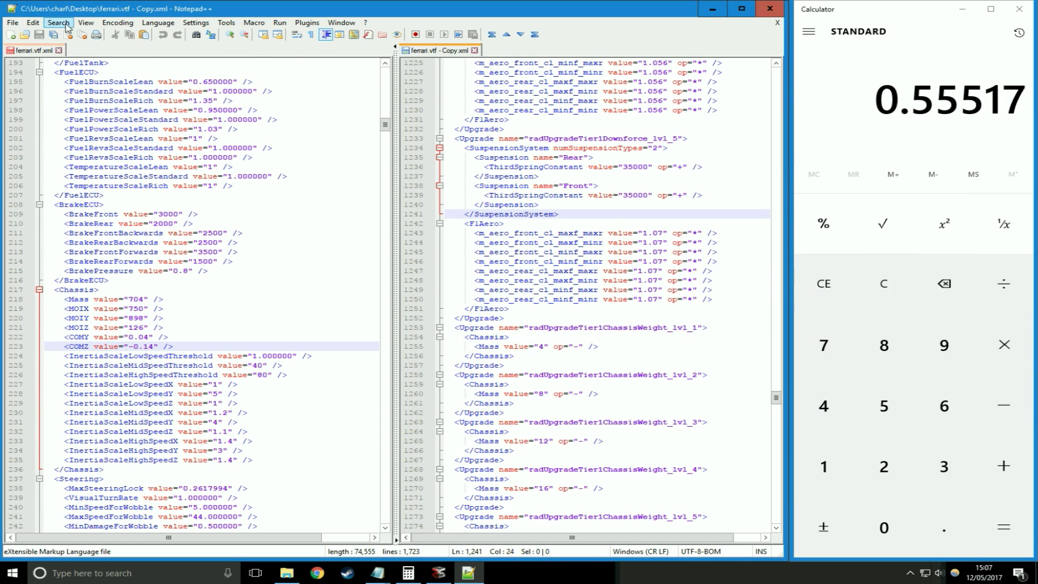
pyautogui.hotkey('ctrl', 'f')
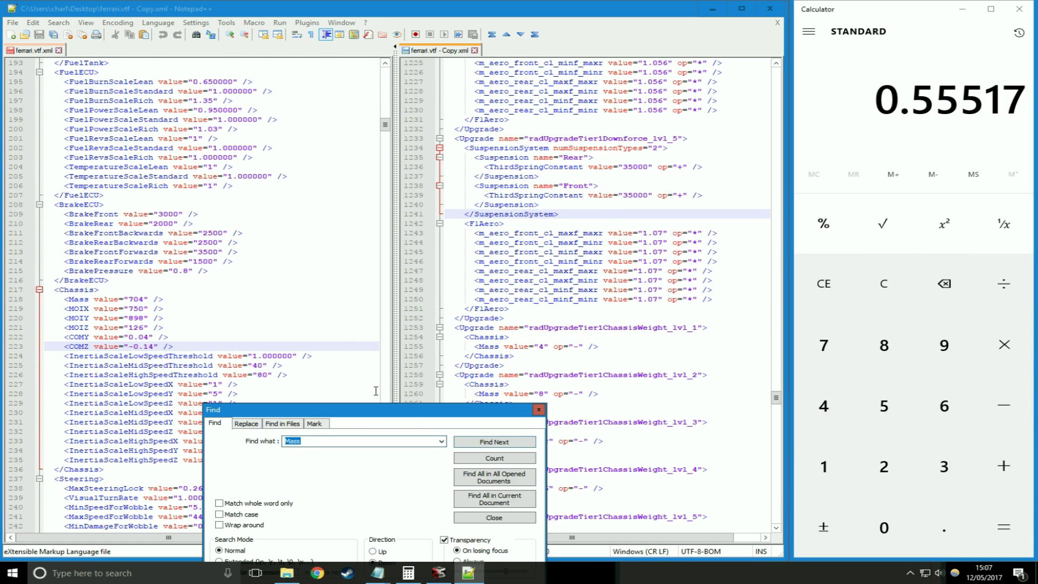
pyautogui.press('BackSpace')
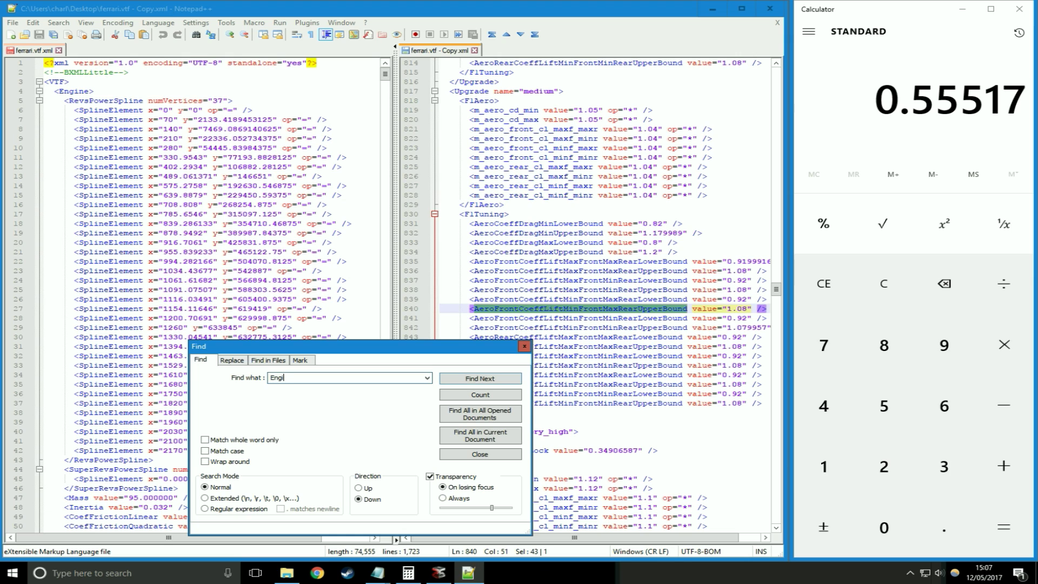
pyautogui.click(489, 380)
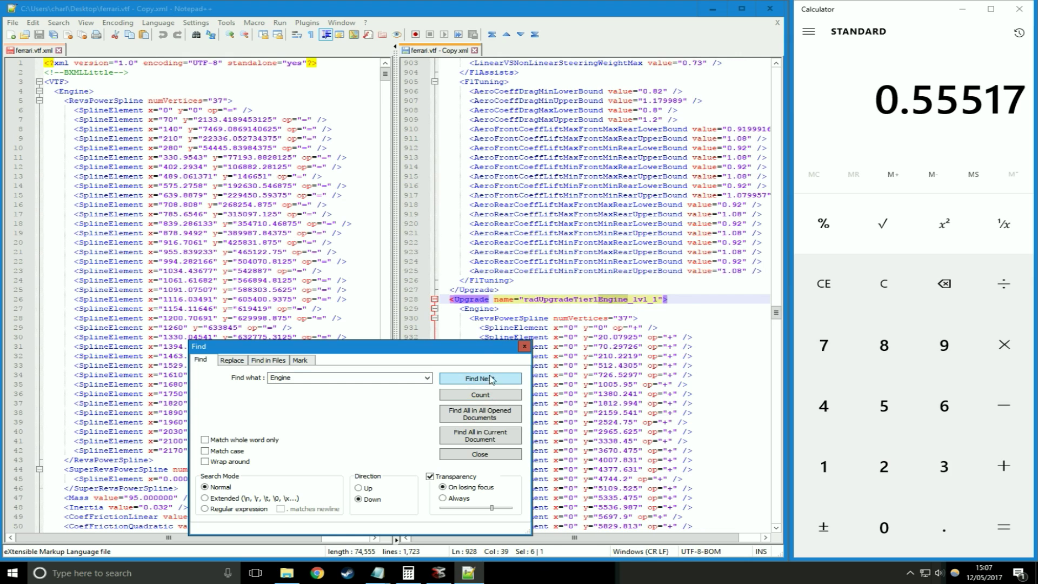
pyautogui.moveTo(457, 351); pyautogui.dragTo(422, 380)
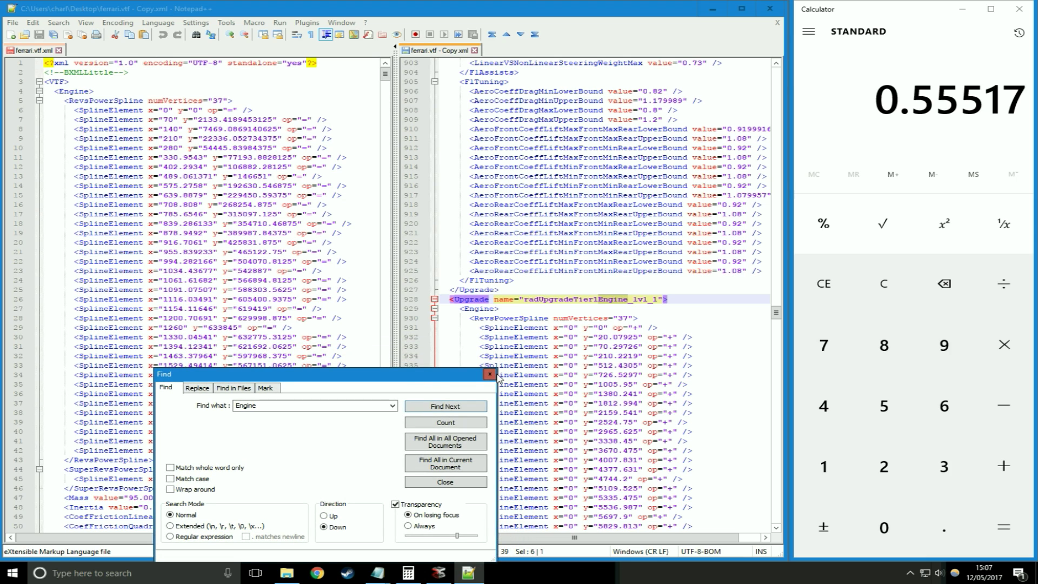
pyautogui.click(490, 374)
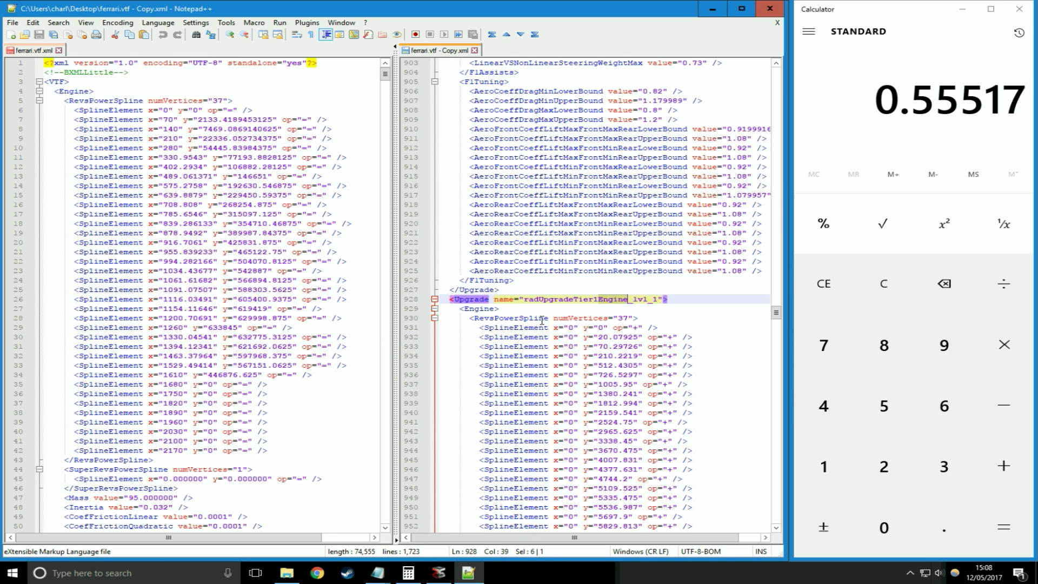
pyautogui.scroll(-6, 627, 313)
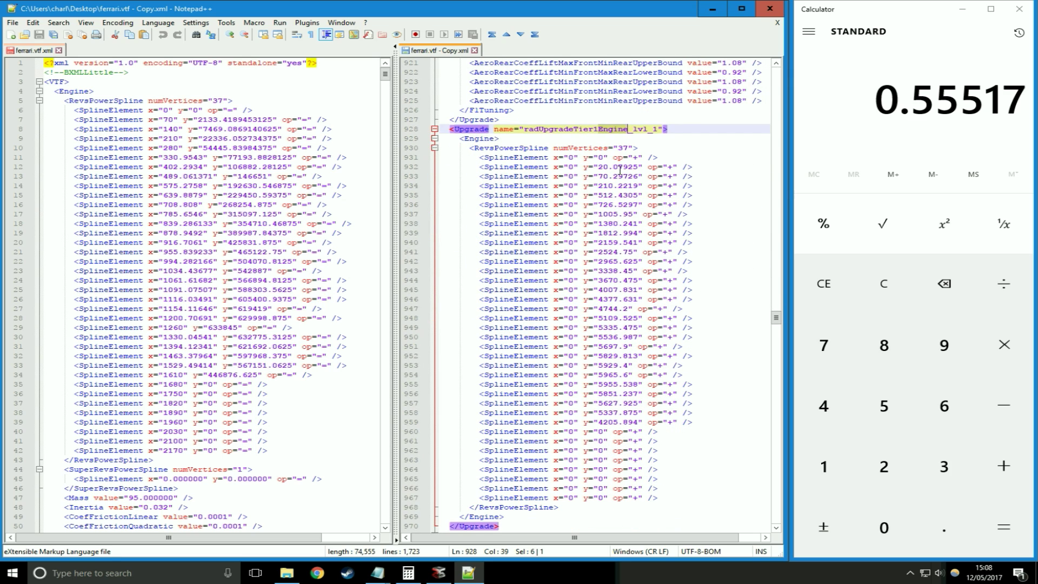
pyautogui.click(288, 196)
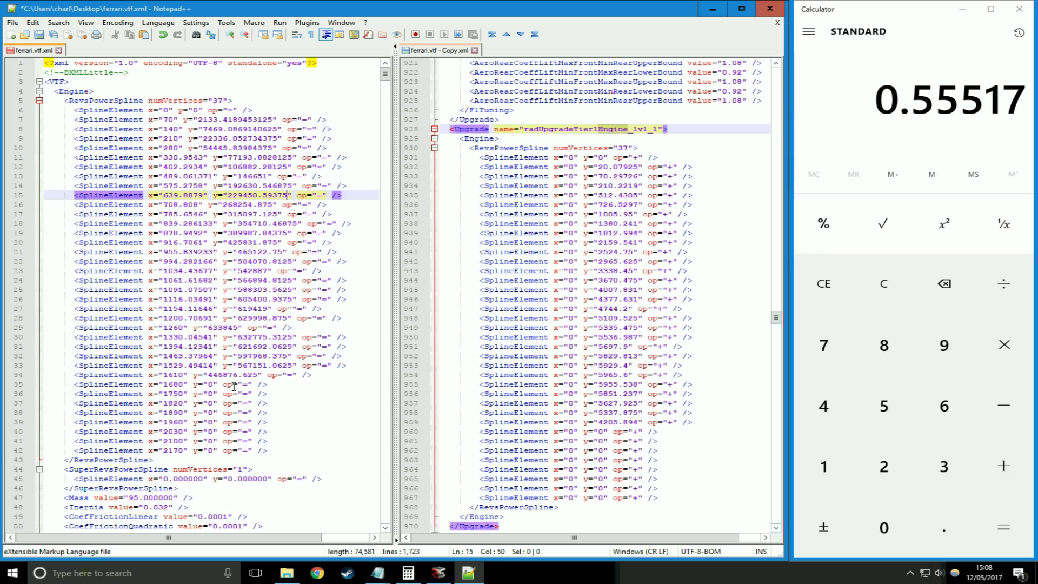
# Switch to the Notepad list and review the available engines: Honda, Ferarri, Ferarri 2015, Mercedes and Renault
pyautogui.moveTo(378, 572)
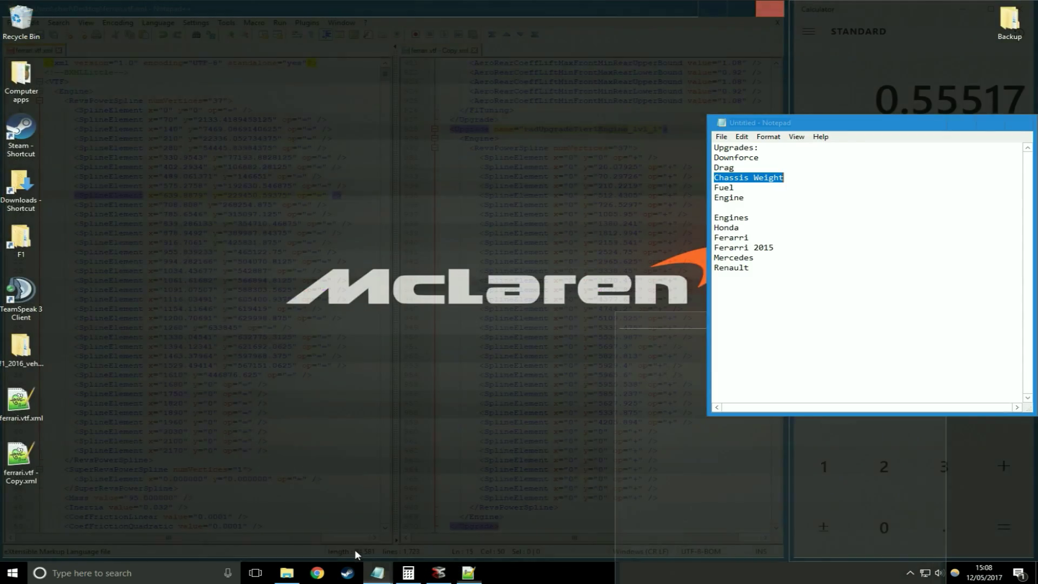
pyautogui.click(356, 556)
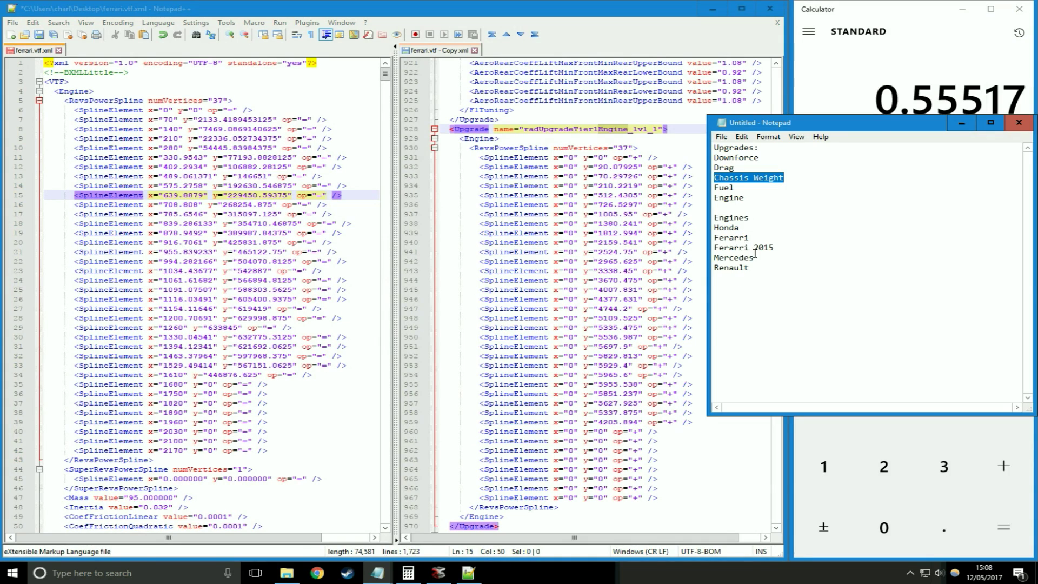
pyautogui.doubleClick(740, 227)
pyautogui.click(772, 228)
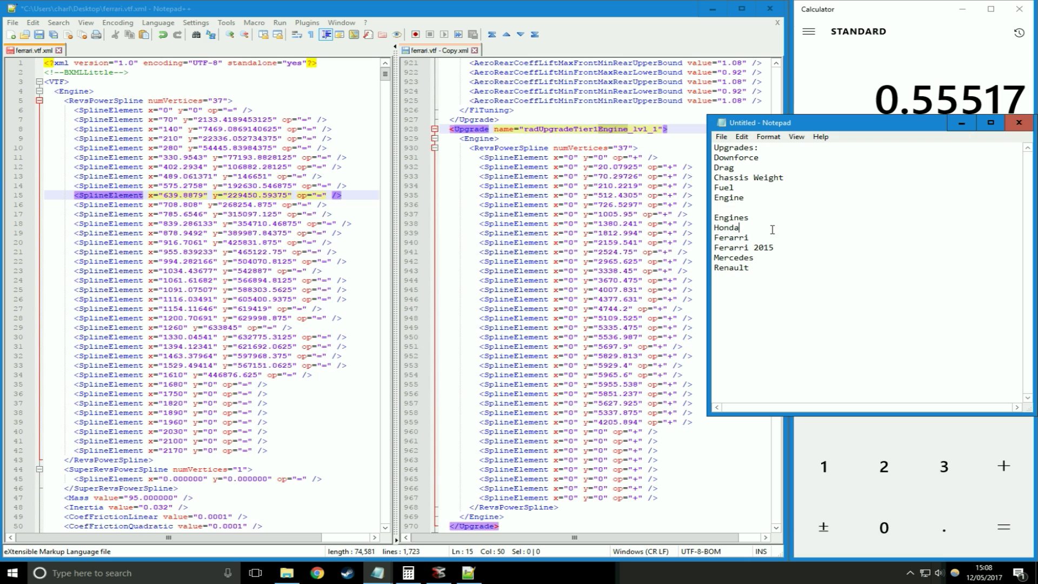
pyautogui.moveTo(761, 239); pyautogui.dragTo(712, 243)
pyautogui.click(783, 242)
pyautogui.moveTo(783, 249); pyautogui.dragTo(717, 254)
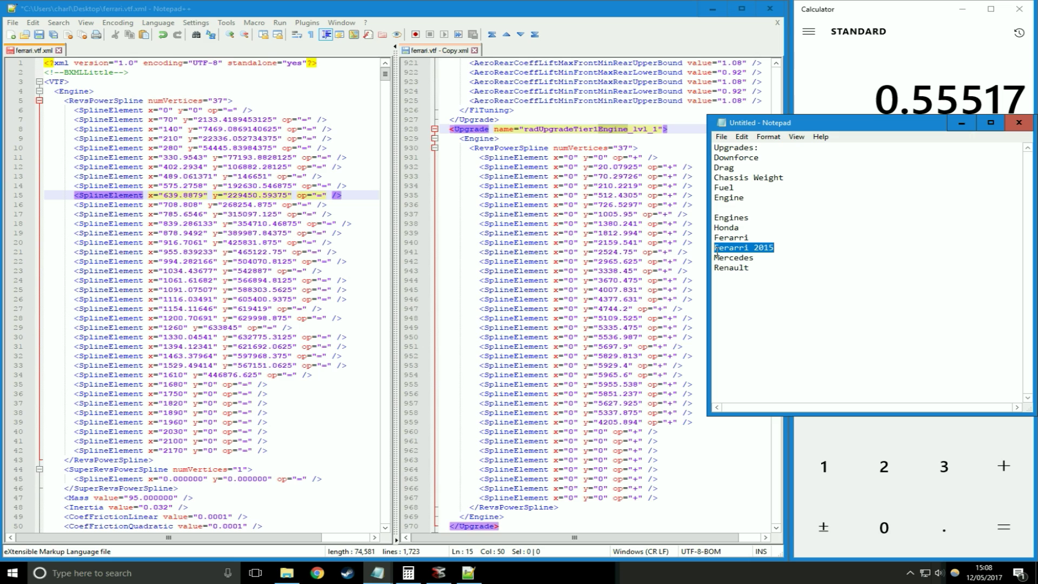
pyautogui.click(751, 238)
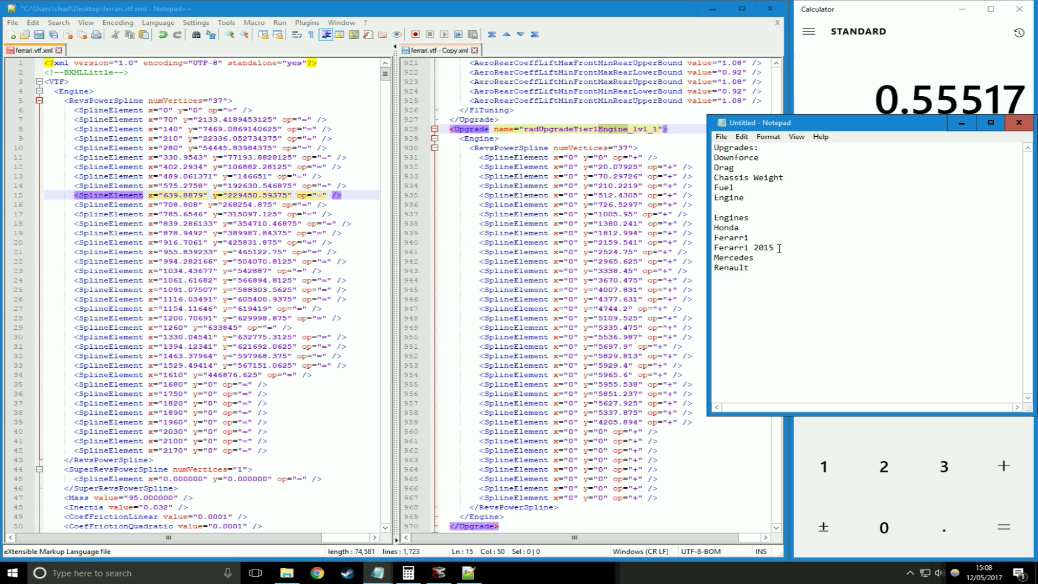
pyautogui.moveTo(774, 248); pyautogui.dragTo(715, 249)
pyautogui.click(715, 257)
pyautogui.moveTo(755, 259); pyautogui.dragTo(715, 260)
pyautogui.moveTo(759, 263); pyautogui.dragTo(714, 268)
pyautogui.click(752, 269)
pyautogui.click(606, 195)
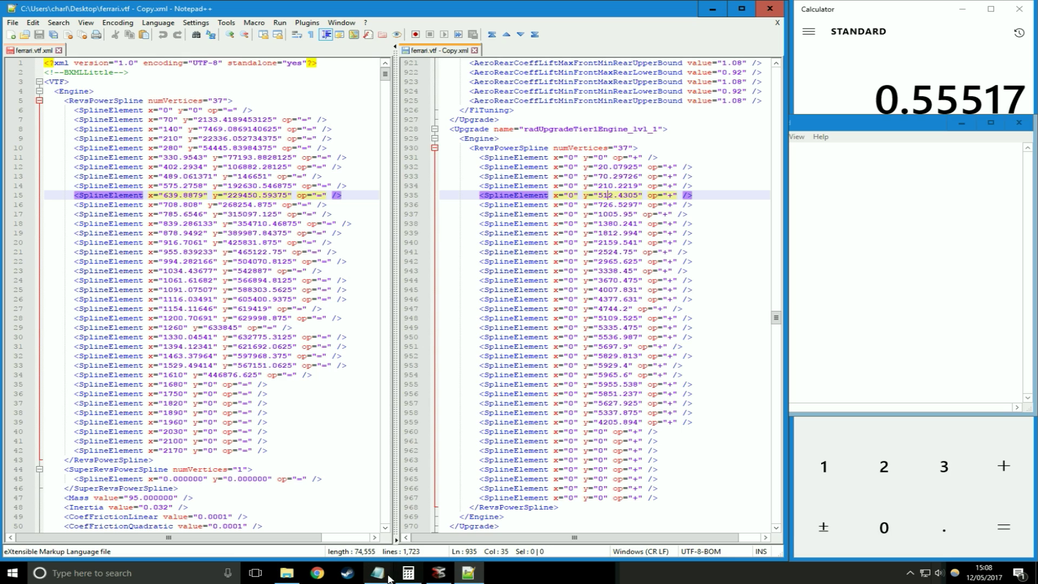
pyautogui.moveTo(377, 573)
pyautogui.click(372, 522)
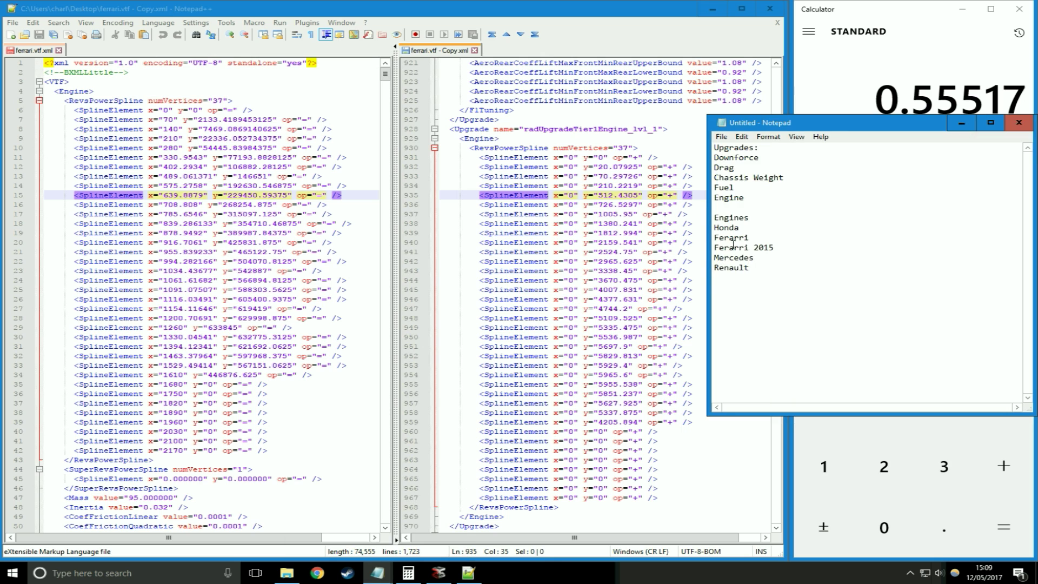
# Switch to File Explorer and open mercedes.erp from the wep folder of the mercedes team
pyautogui.click(287, 573)
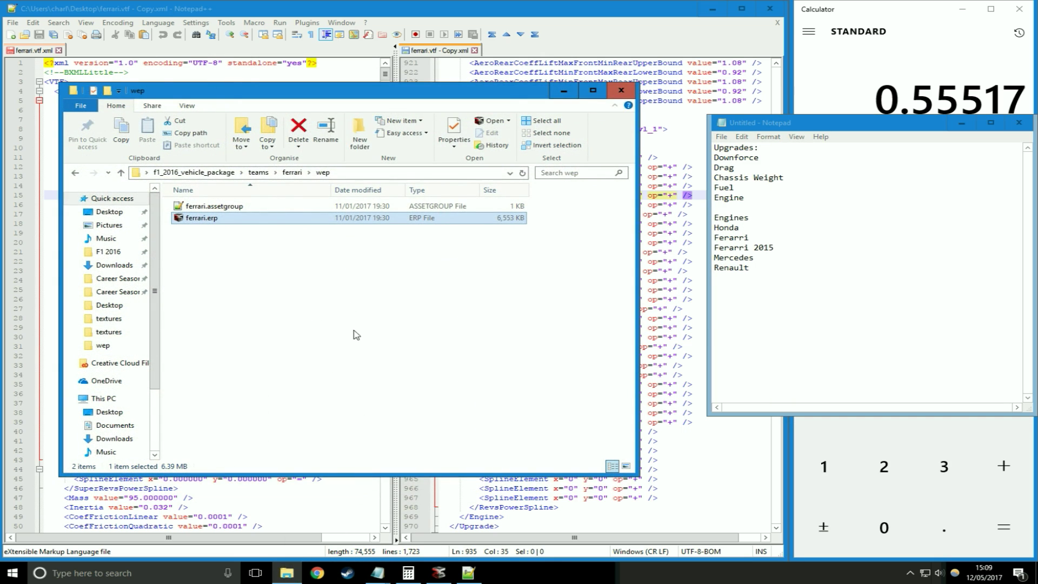
pyautogui.click(290, 172)
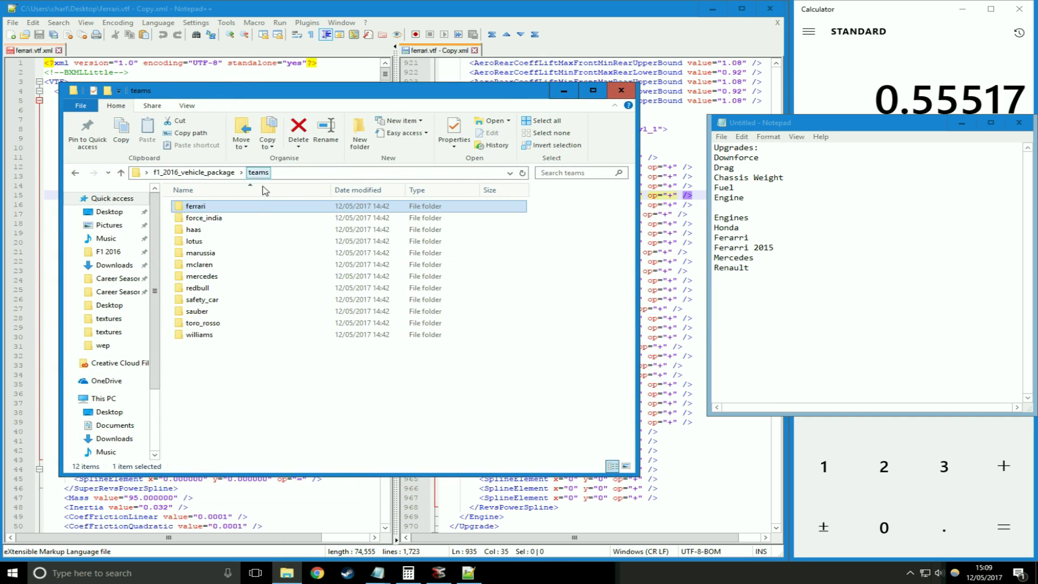
pyautogui.doubleClick(224, 276)
pyautogui.doubleClick(196, 208)
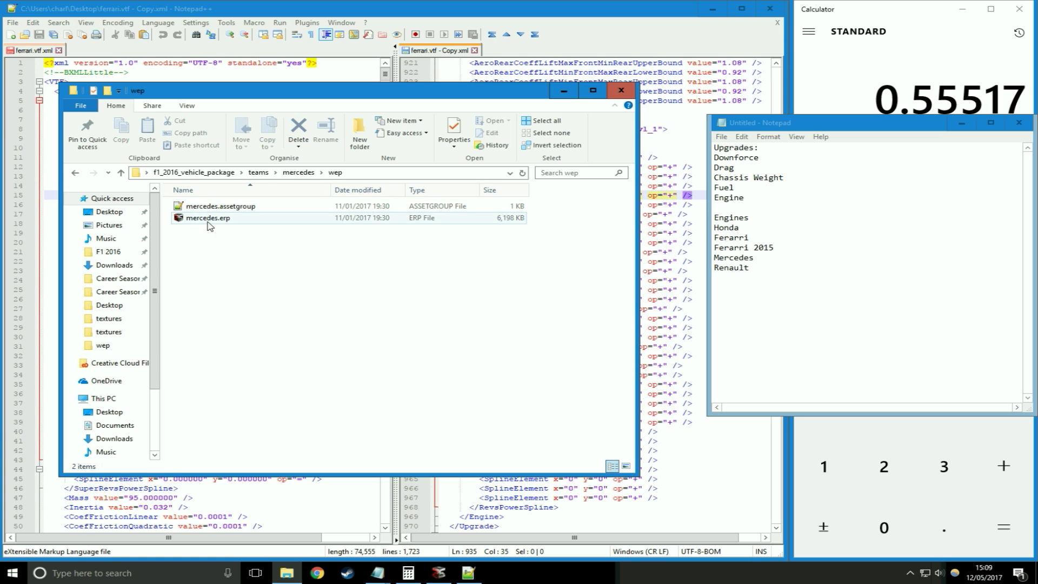
pyautogui.doubleClick(212, 219)
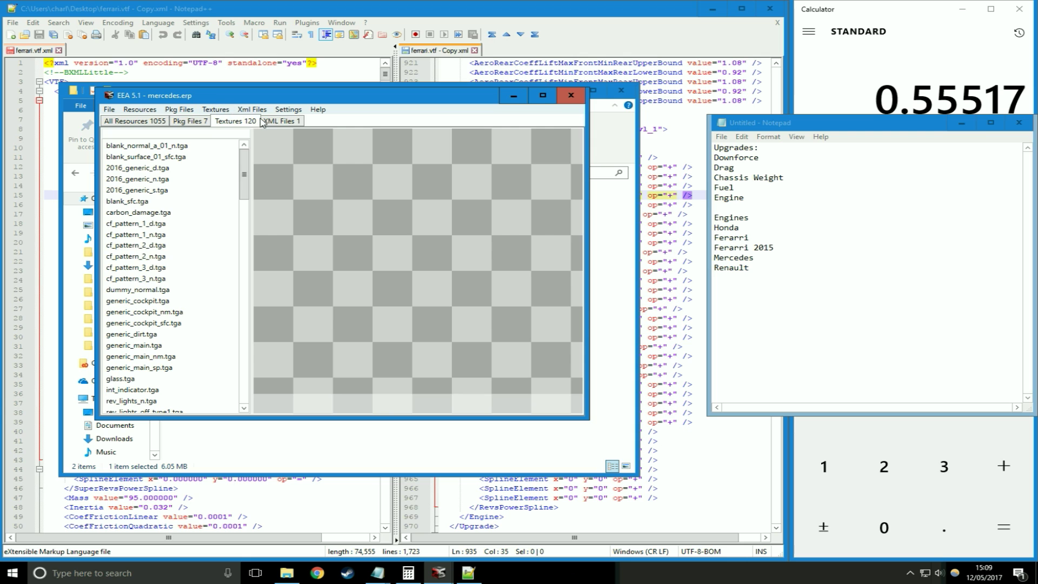
# Export mercedes.vtf to the Desktop as mercedes.vtf.xml, and close the ERP archive and the folder window
pyautogui.click(281, 121)
pyautogui.click(178, 146)
pyautogui.click(251, 110)
pyautogui.click(266, 134)
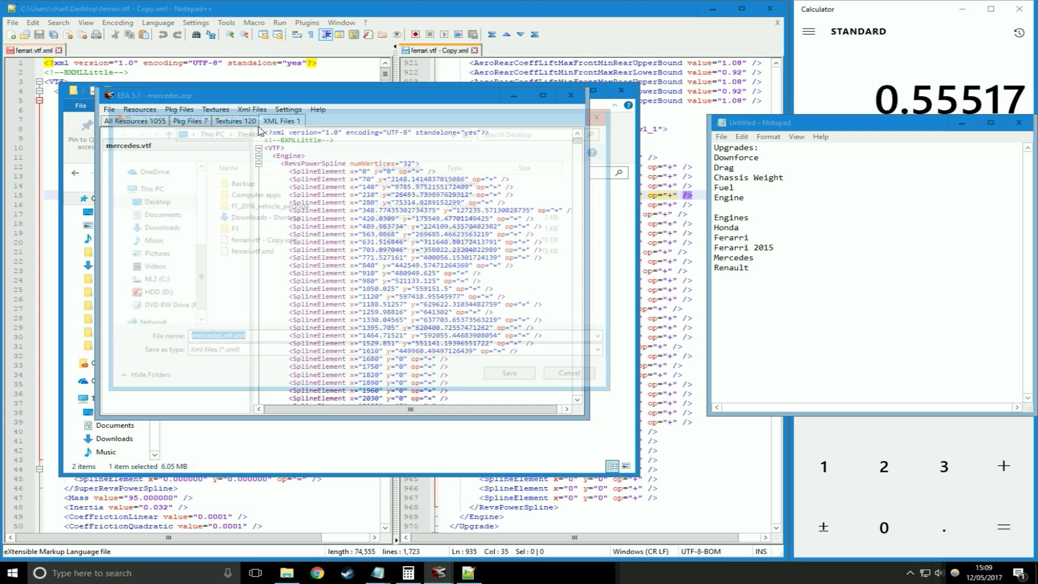
pyautogui.click(511, 377)
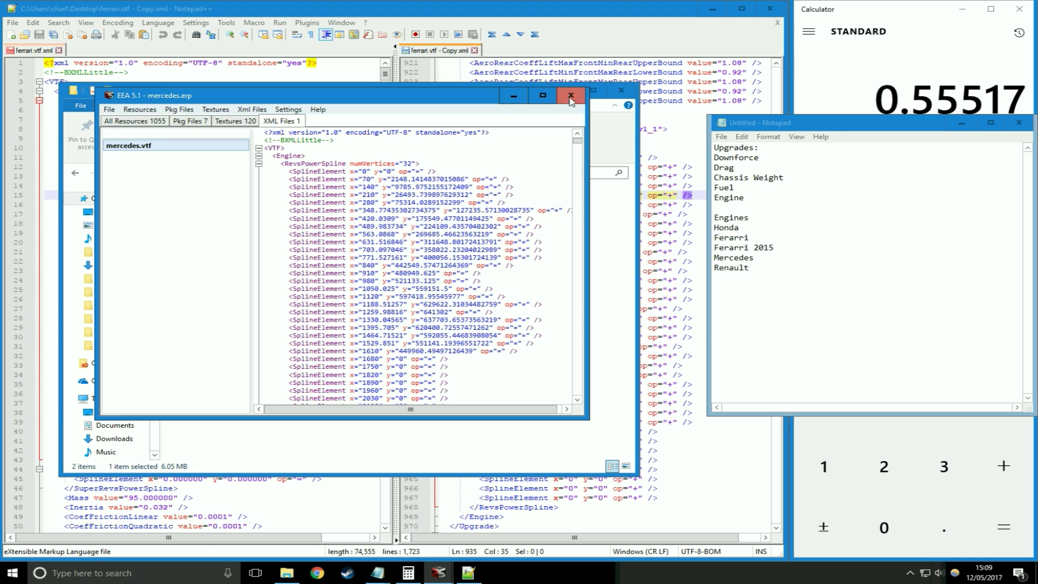
pyautogui.click(571, 96)
pyautogui.click(622, 92)
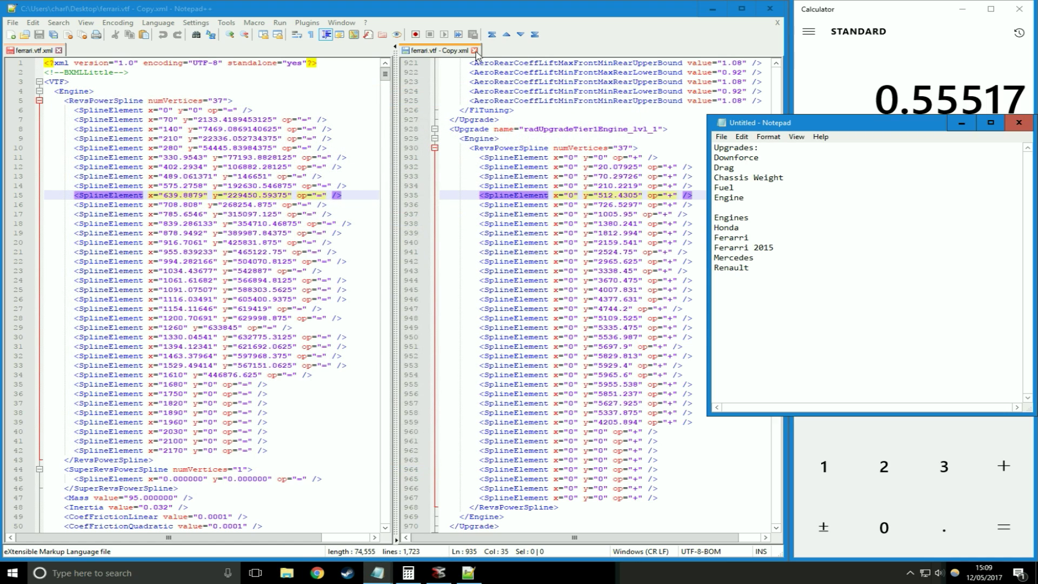
# Close the ferrari.vtf copy in Notepad++ and open mercedes.vtf.xml from the Desktop
pyautogui.click(474, 50)
pyautogui.click(11, 22)
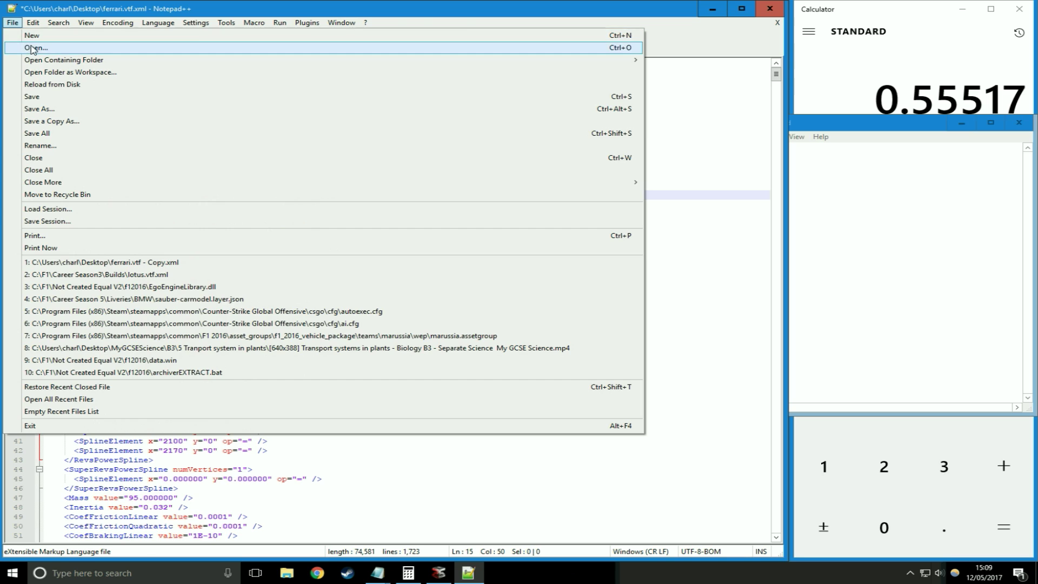
pyautogui.click(32, 44)
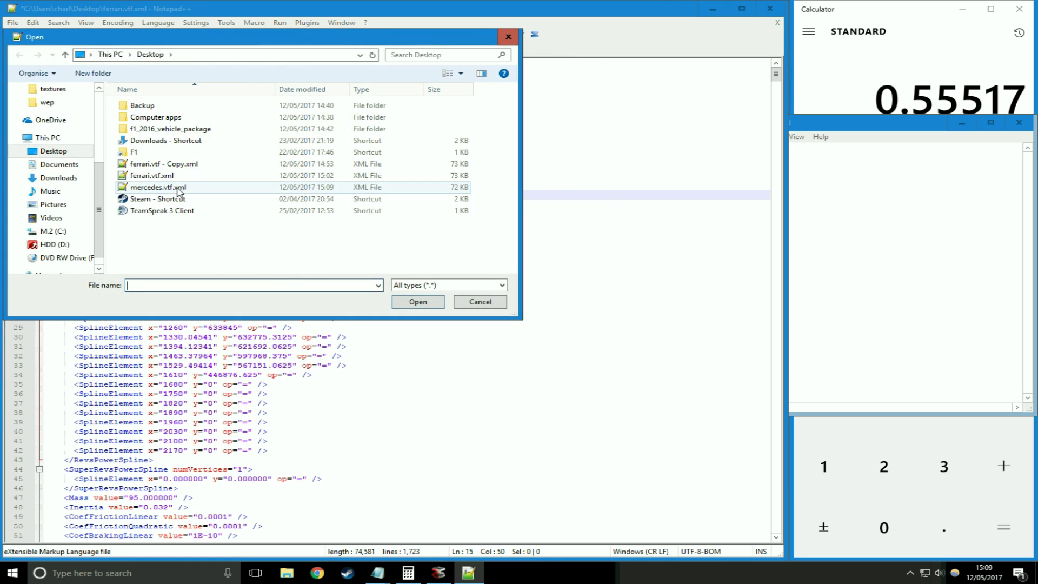
pyautogui.doubleClick(183, 190)
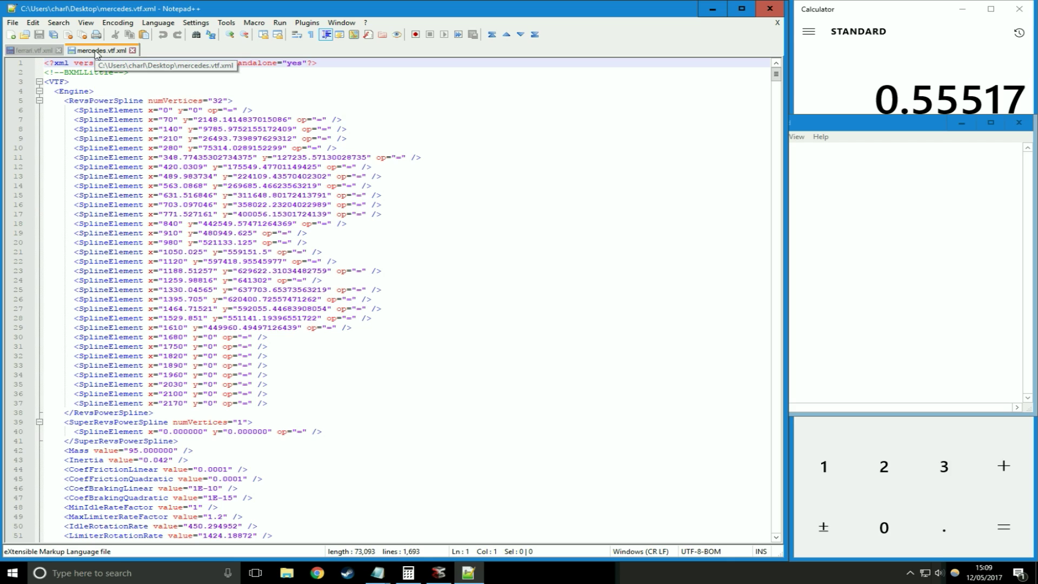
# Examine the Engine section of mercedes.vtf.xml and select all SplineElement rows of its RevsPowerSpline
pyautogui.click(59, 91)
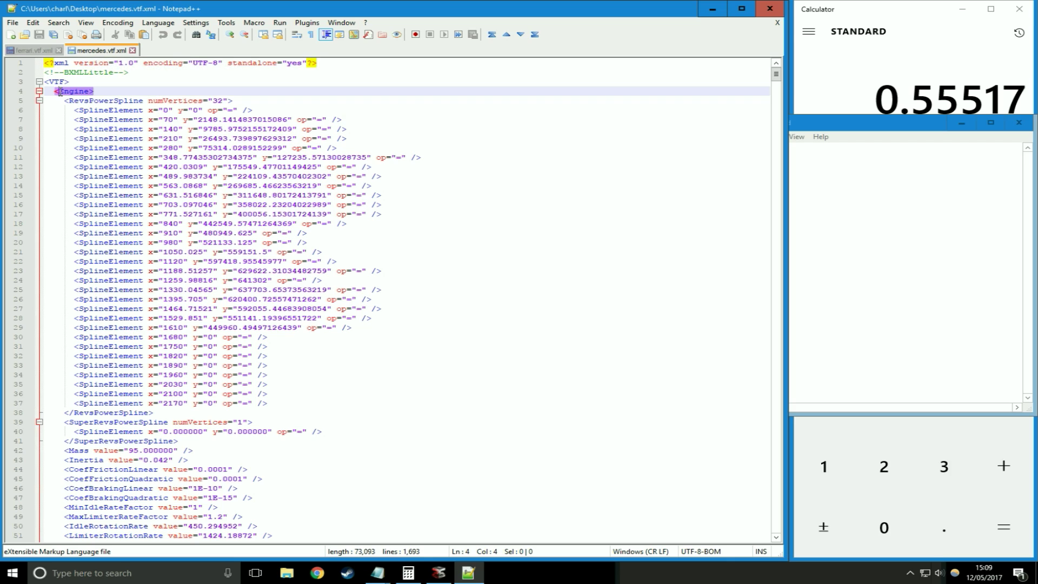
pyautogui.scroll(-2, 270, 411)
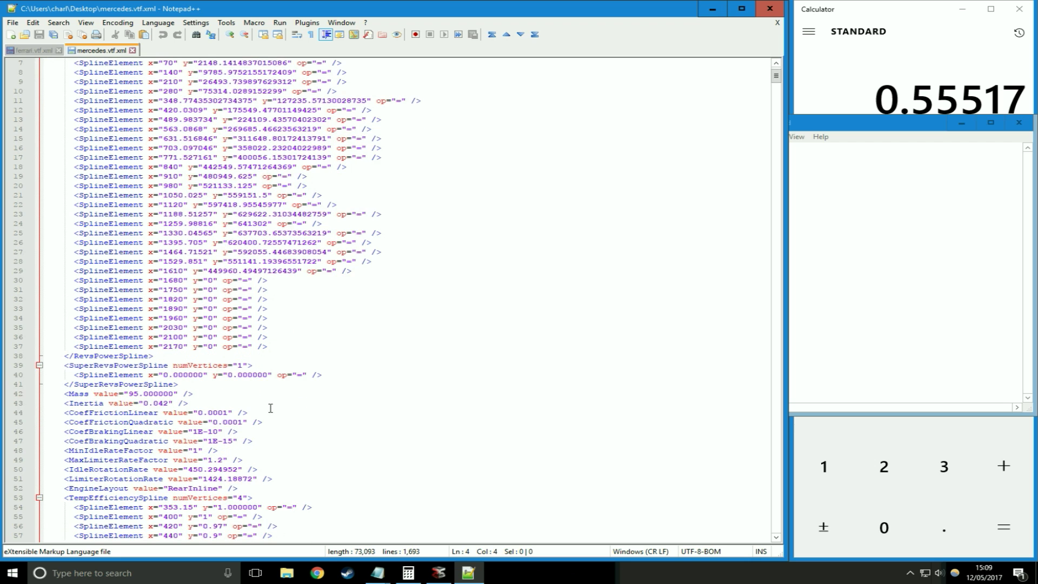
pyautogui.scroll(2, 268, 408)
pyautogui.scroll(-4, 260, 403)
pyautogui.scroll(4, 227, 367)
pyautogui.moveTo(274, 409); pyautogui.dragTo(42, 111)
# Delete all SplineElement rows inside the engine's RevsPowerSpline in ferrari.vtf.xml
pyautogui.click(41, 50)
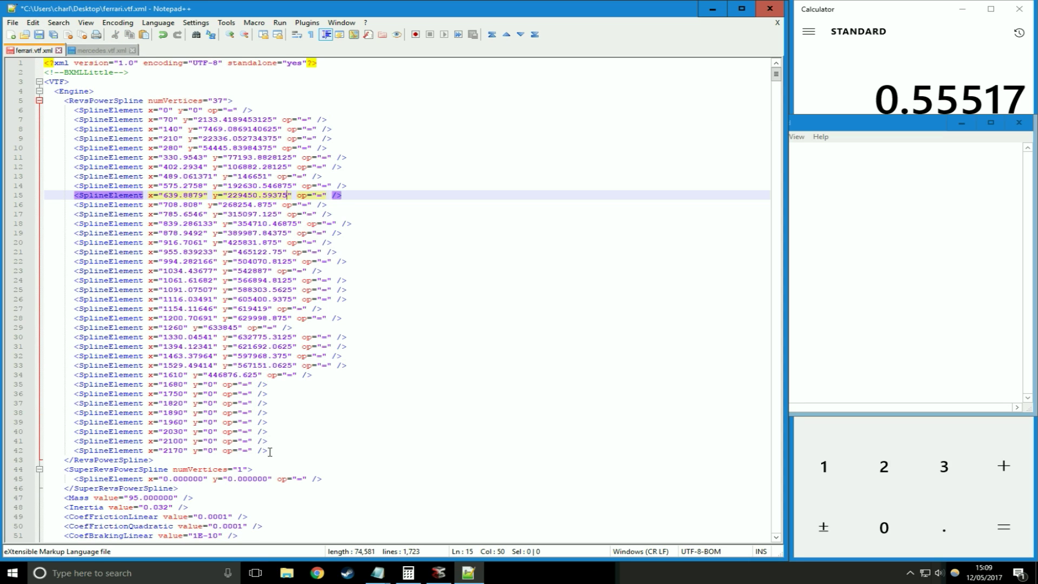
pyautogui.moveTo(268, 451); pyautogui.dragTo(44, 110)
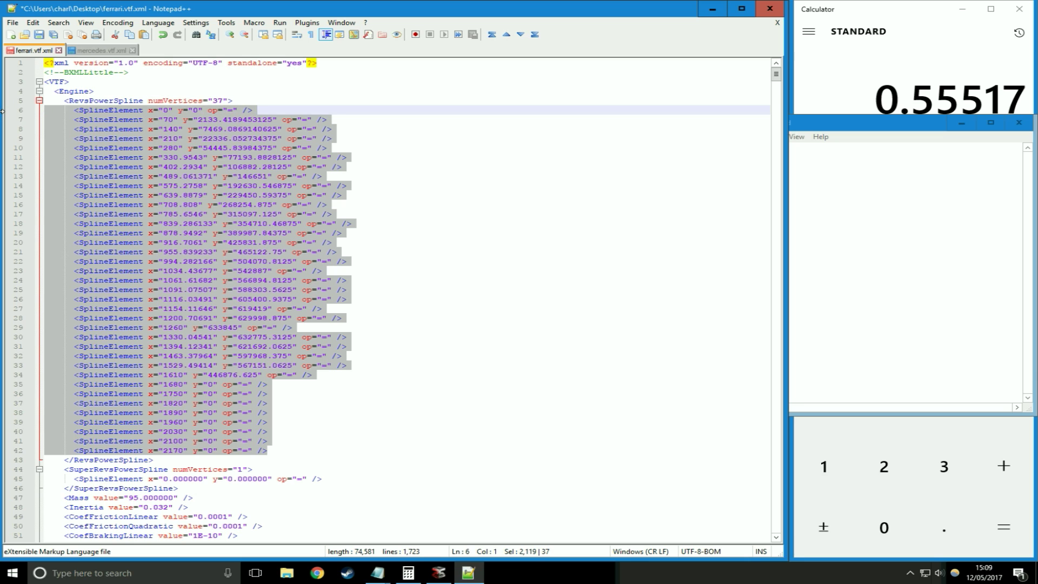
pyautogui.press('Delete')
# Compare the numVertices of the RevsPowerSpline tags in mercedes.vtf.xml and ferrari.vtf.xml
pyautogui.click(106, 51)
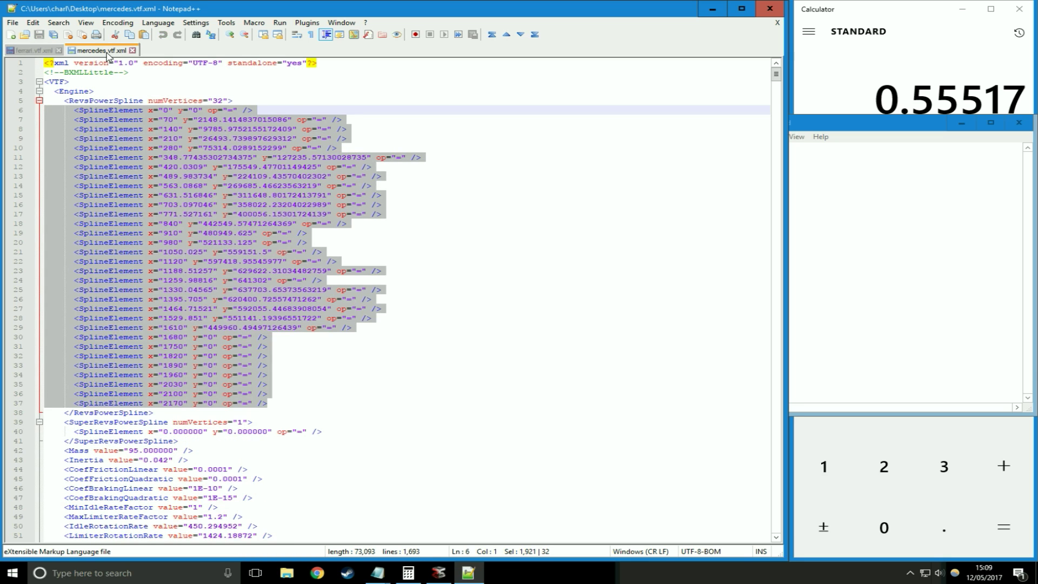
pyautogui.click(35, 52)
pyautogui.click(223, 102)
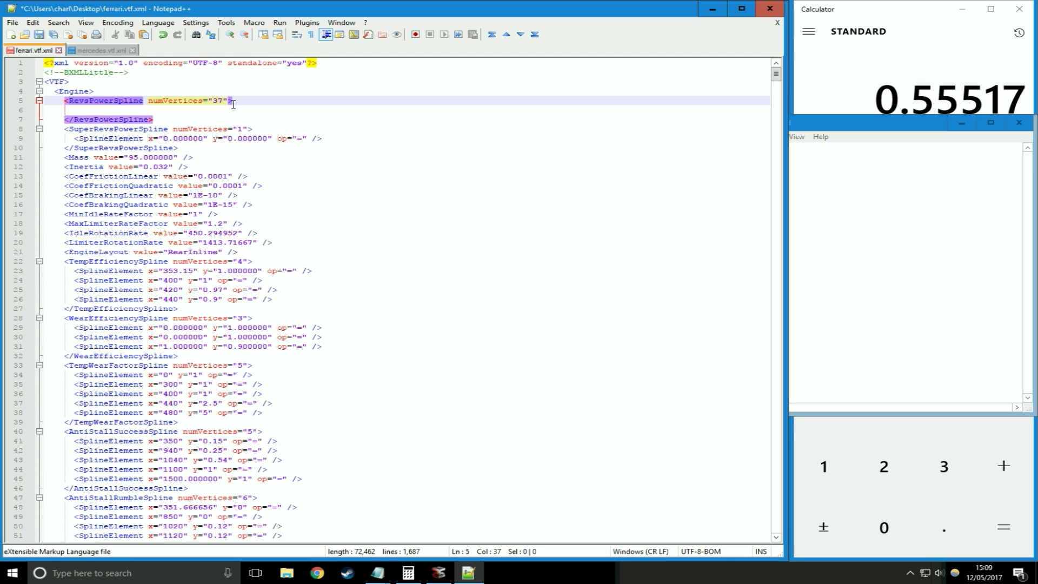
pyautogui.click(103, 50)
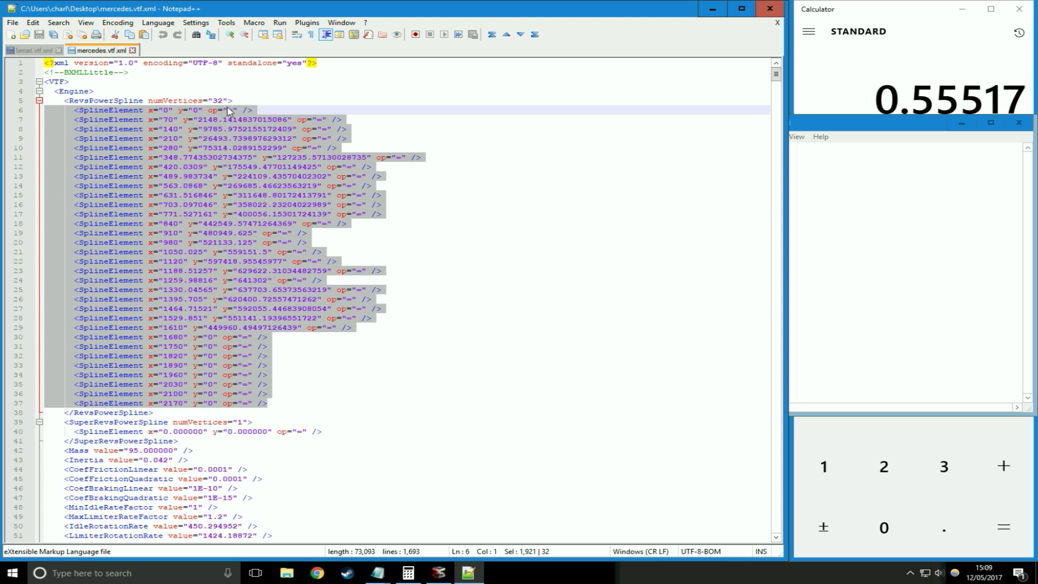
pyautogui.click(346, 171)
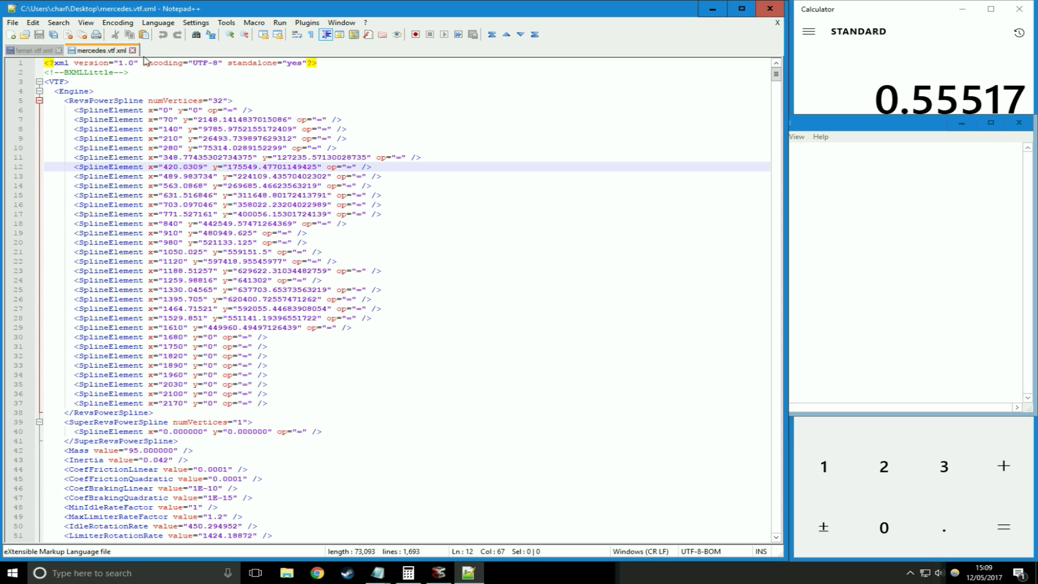
pyautogui.hotkey('ctrl', 'Tab')
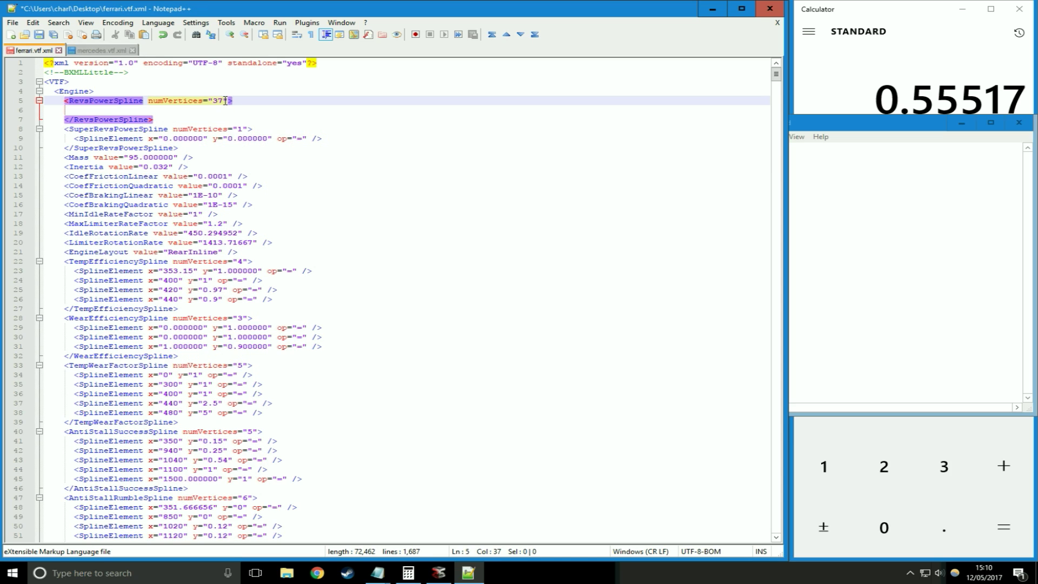
# Copy the complete RevsPowerSpline block from mercedes.vtf.xml, including its opening and closing tags
pyautogui.click(95, 50)
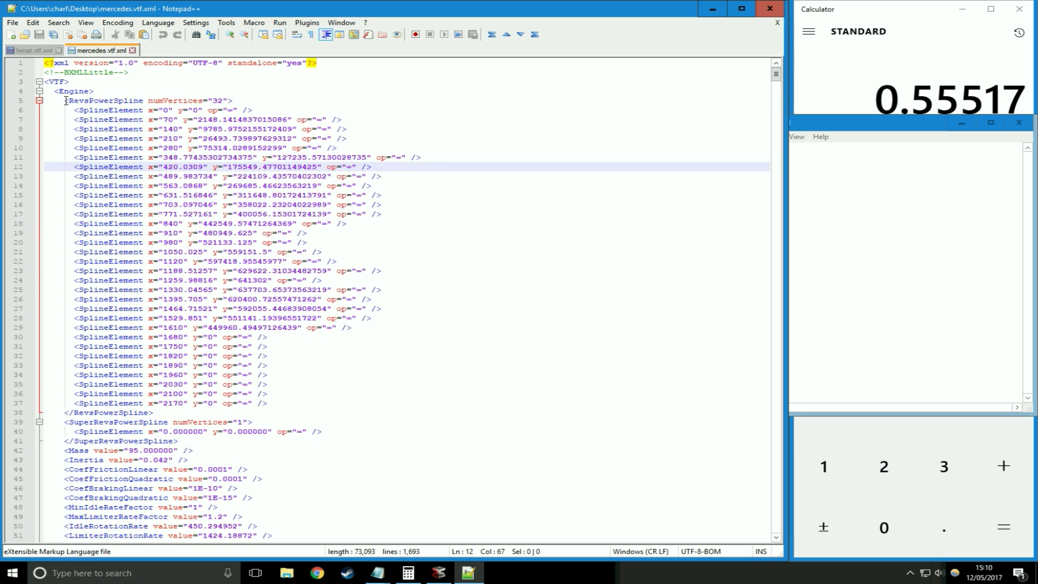
pyautogui.moveTo(65, 100); pyautogui.dragTo(316, 415)
pyautogui.hotkey('ctrl', 'c')
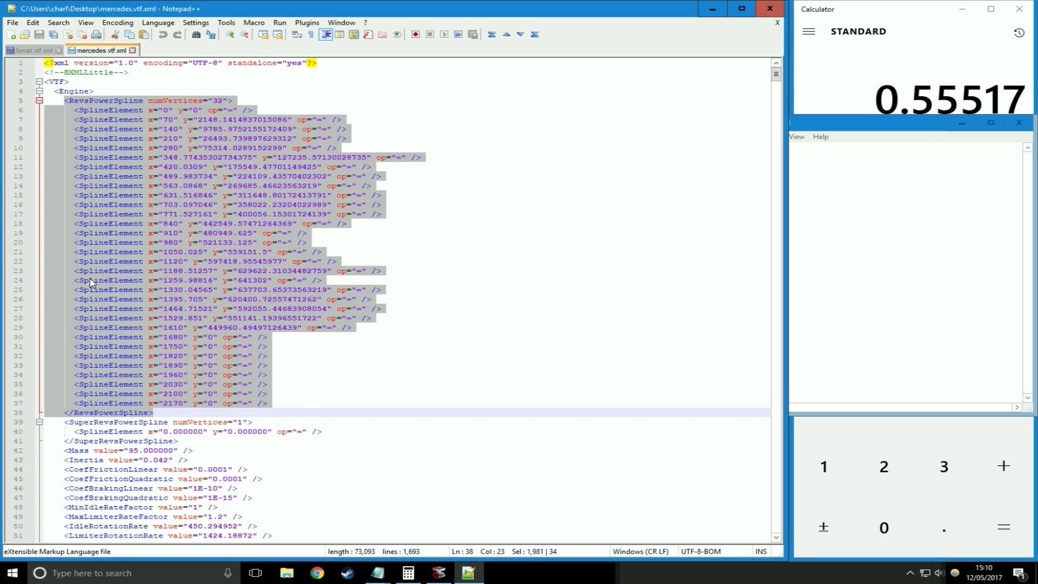
# Replace the RevsPowerSpline opening tag with numVertices 37 in ferrari.vtf.xml with the copied Mercedes block
pyautogui.click(33, 50)
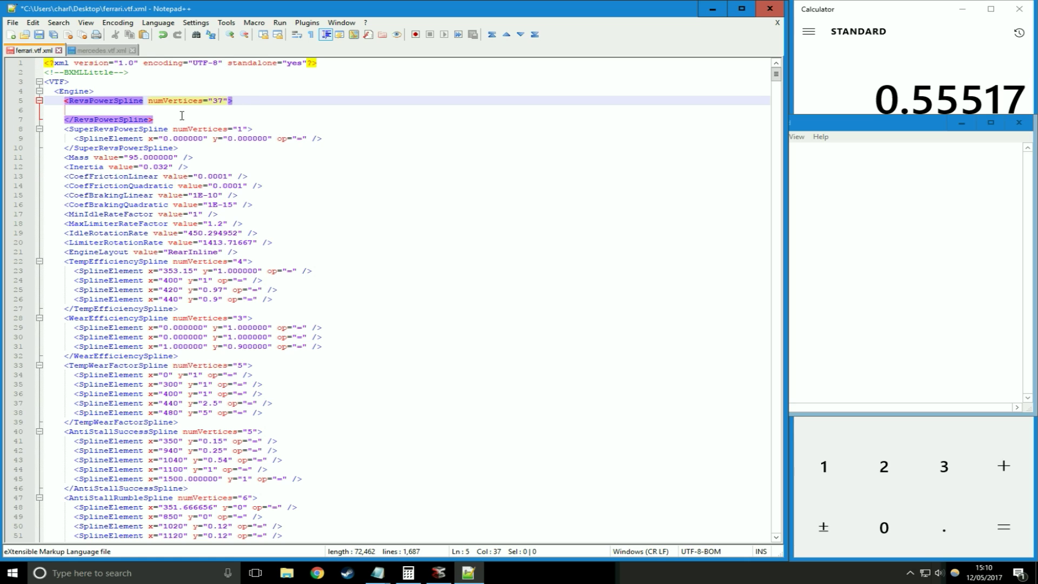
pyautogui.click(98, 109)
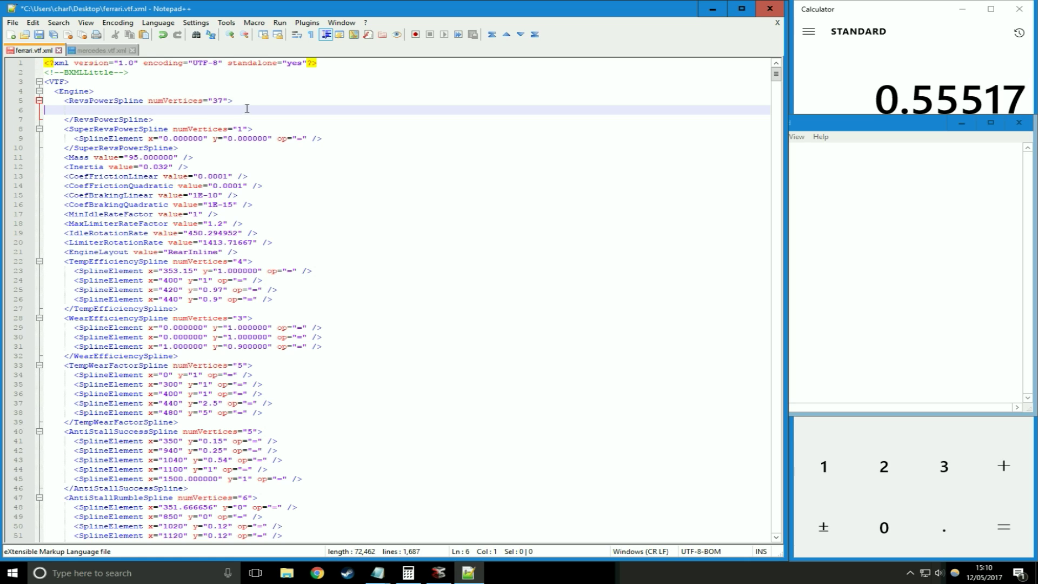
pyautogui.moveTo(234, 101); pyautogui.dragTo(64, 105)
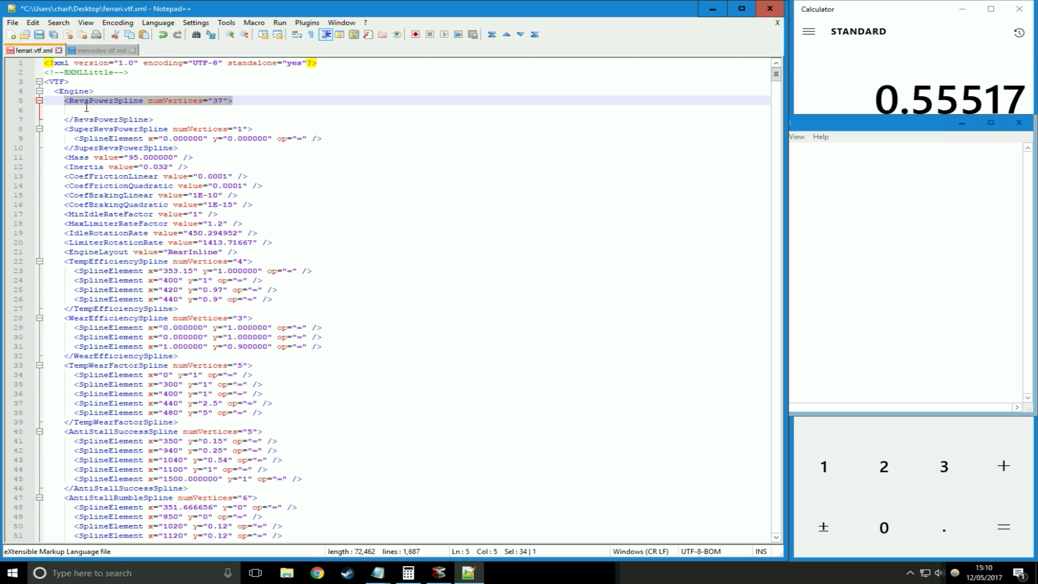
pyautogui.press('BackSpace')
pyautogui.hotkey('ctrl', 'v')
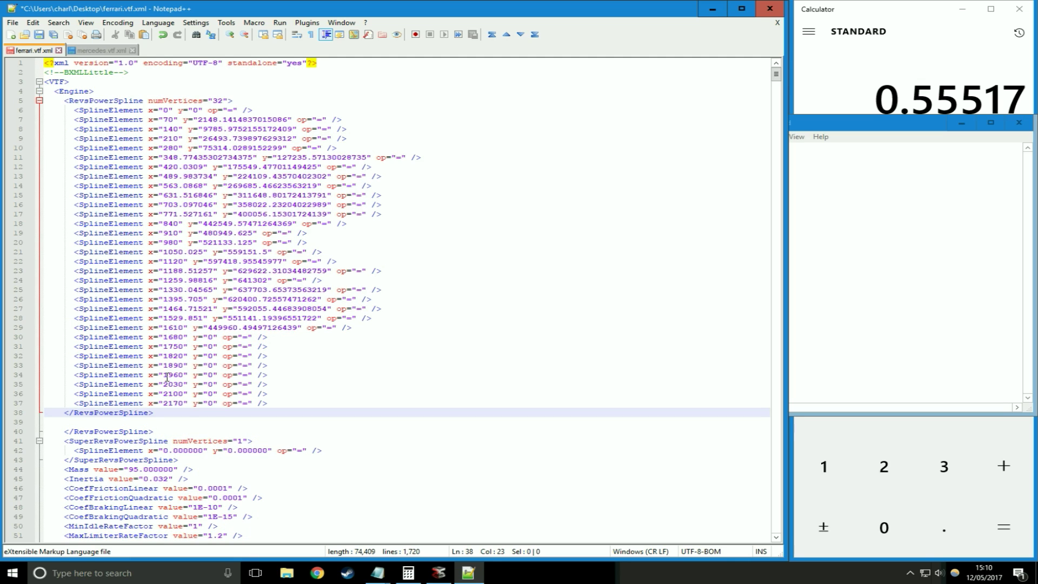
# Remove the leftover duplicate RevsPowerSpline closing tag and the blank line below the pasted block
pyautogui.moveTo(162, 433); pyautogui.dragTo(100, 425)
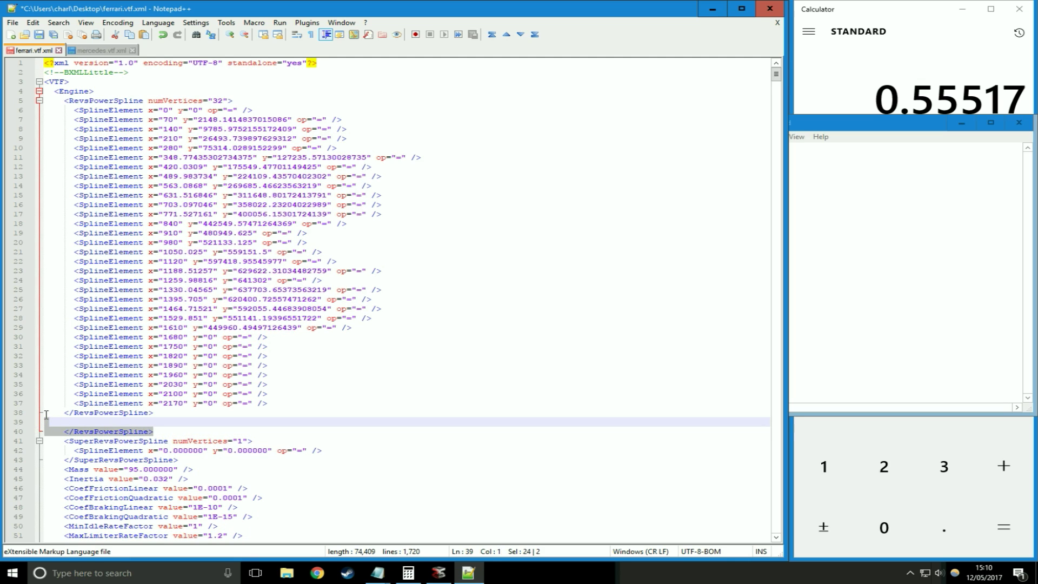
pyautogui.press('BackSpace')
pyautogui.press('BackSpace')
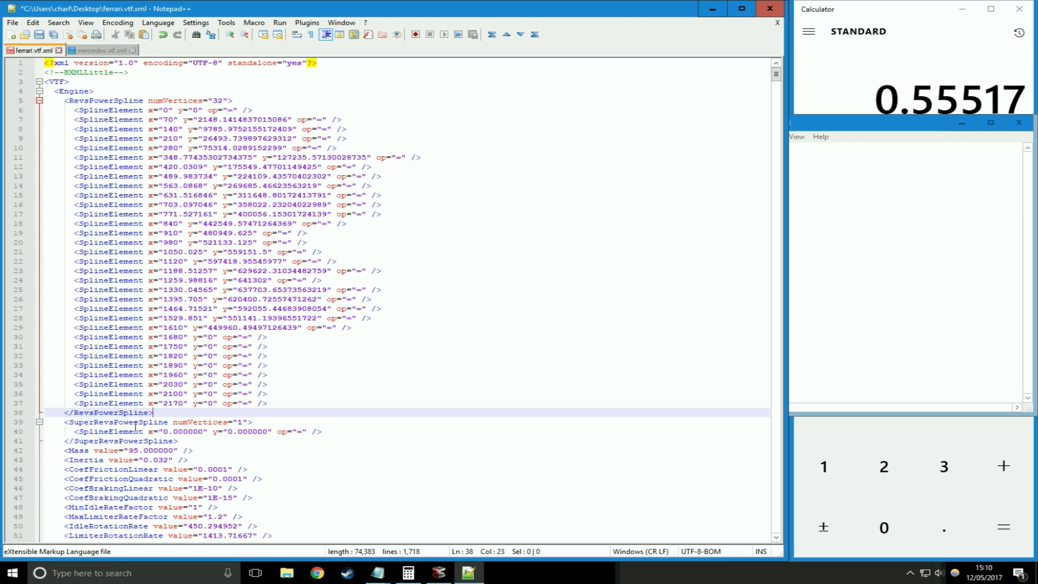
pyautogui.click(328, 390)
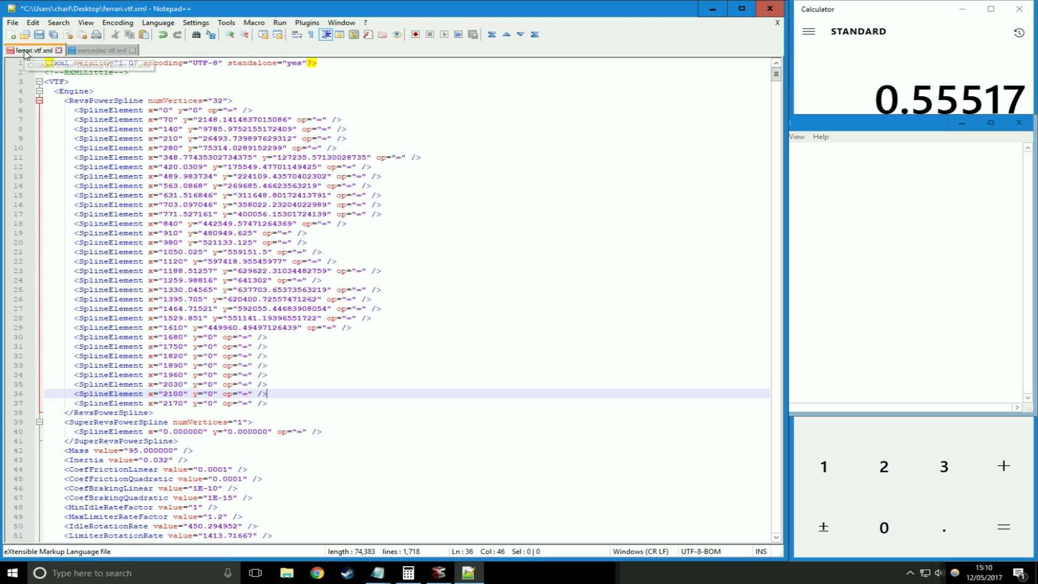
# Run a side-by-side comparison of ferrari.vtf.xml and mercedes.vtf.xml with the Compare plugin
pyautogui.click(103, 51)
pyautogui.click(367, 120)
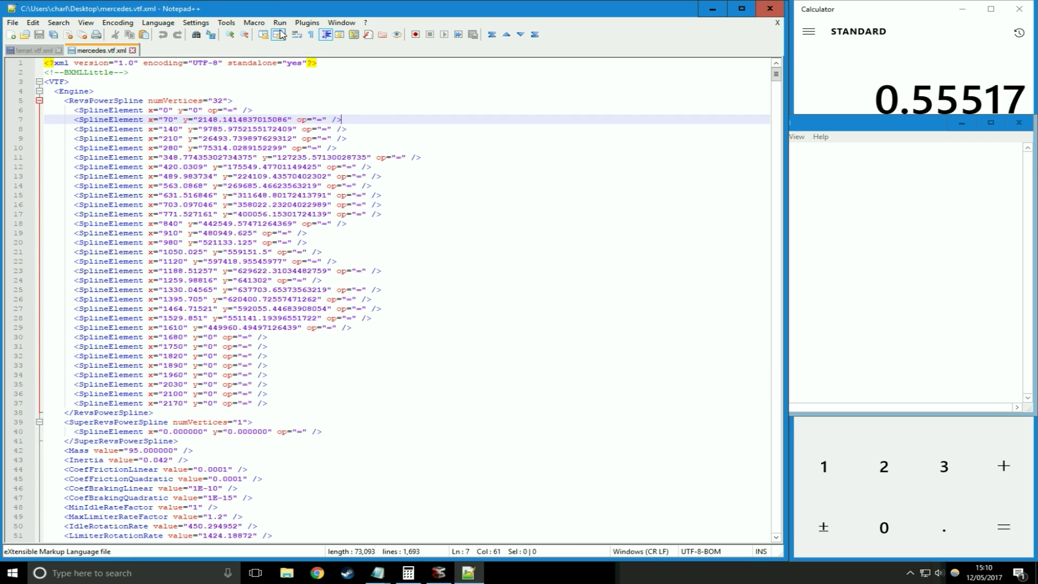
pyautogui.click(52, 51)
pyautogui.click(105, 51)
pyautogui.click(307, 23)
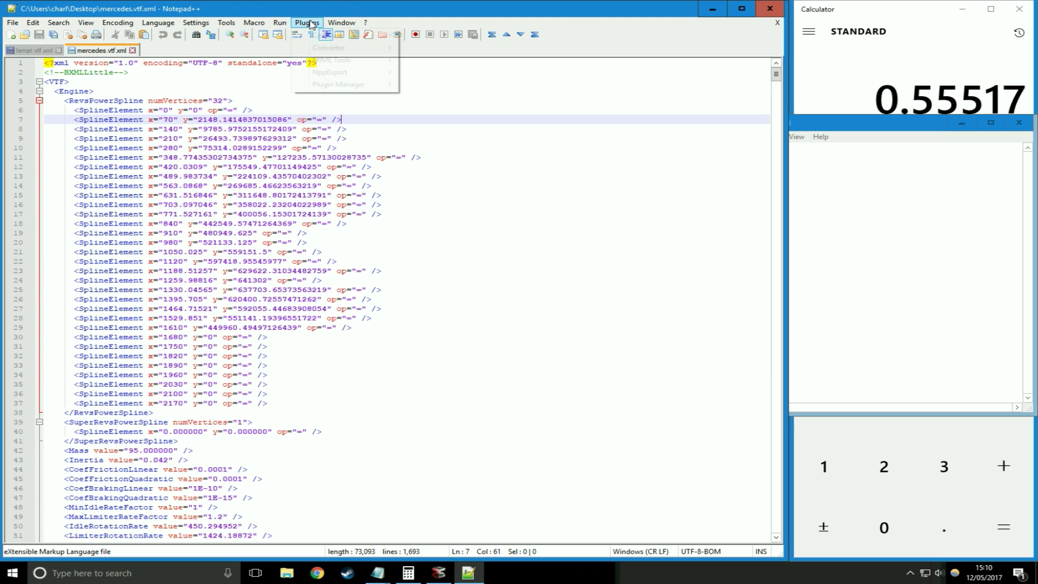
pyautogui.moveTo(335, 36)
pyautogui.click(427, 35)
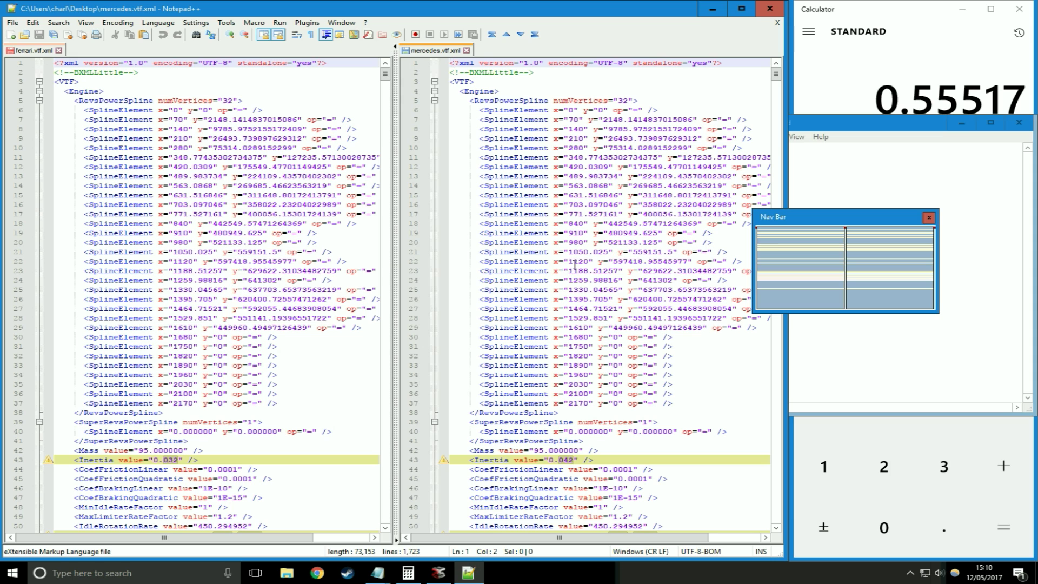
# Examine the highlighted differences below the RevsPowerSpline blocks and close the comparison's Nav Bar
pyautogui.scroll(-2, 573, 264)
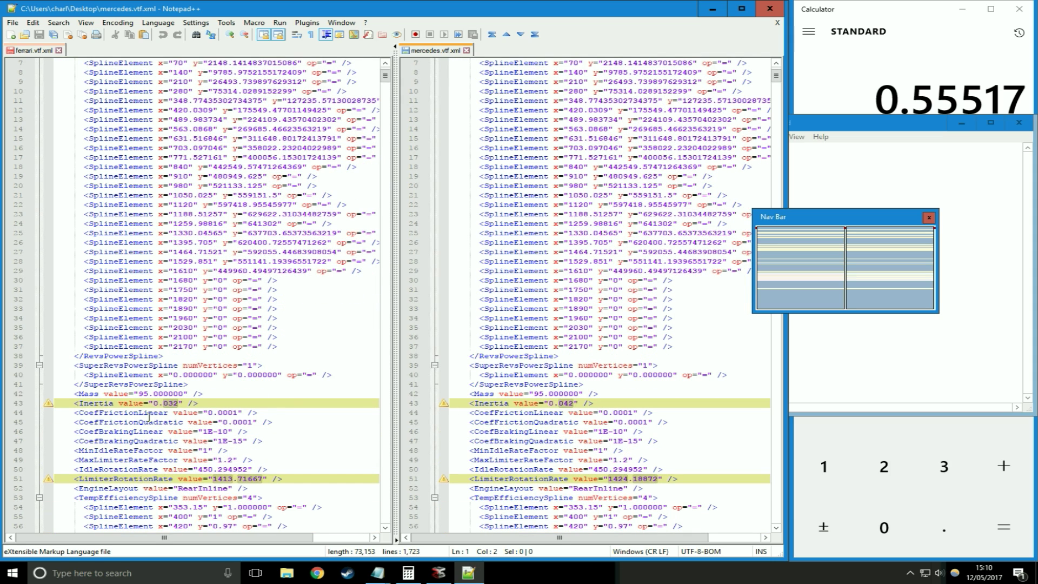
pyautogui.click(928, 217)
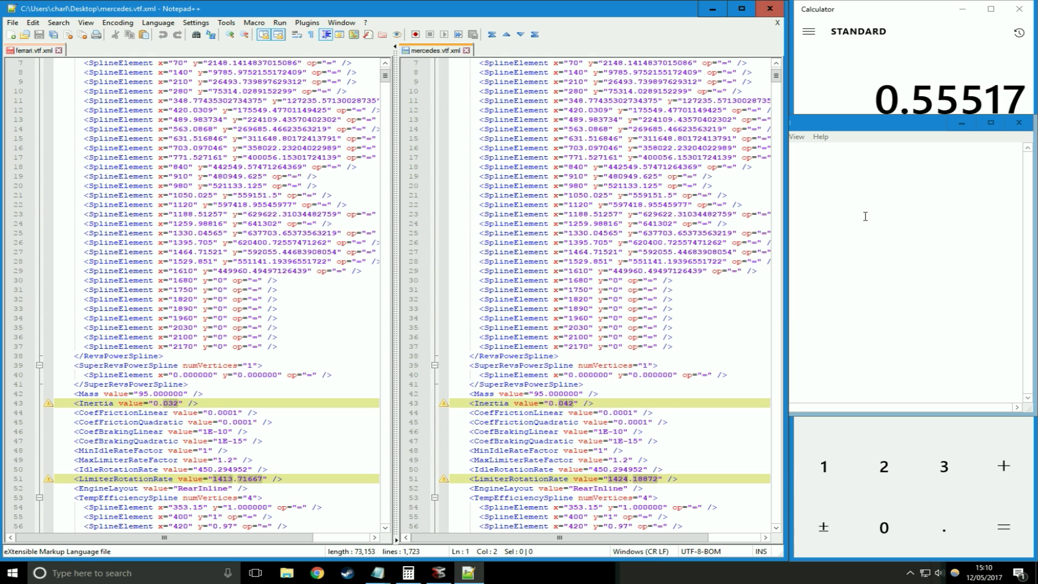
pyautogui.scroll(2, 603, 239)
pyautogui.click(604, 241)
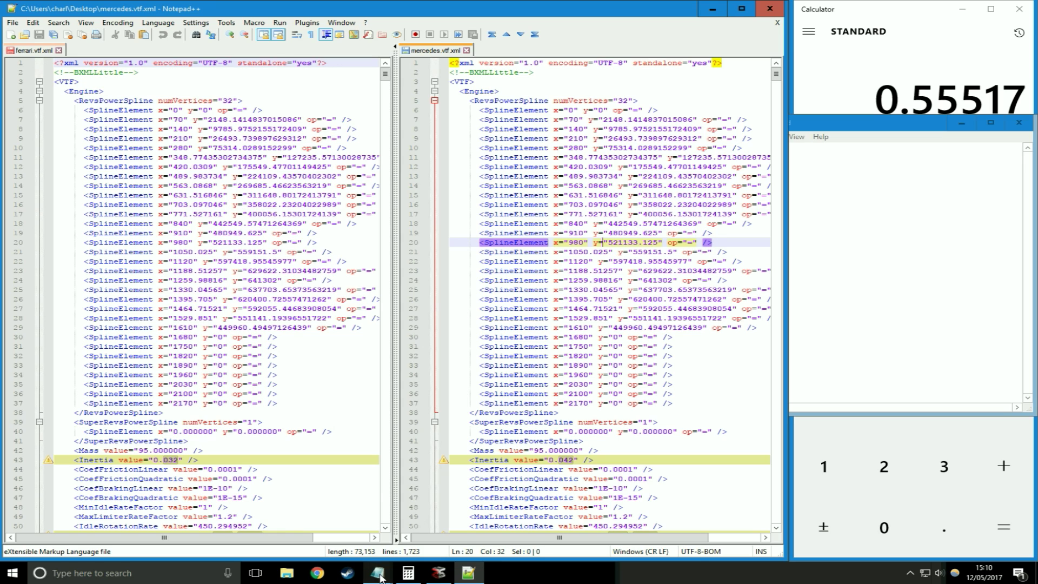
# Check the list of upgrades and engines in the Notepad notes, minimize them and return to ferrari.vtf.xml
pyautogui.moveTo(377, 572)
pyautogui.click(430, 514)
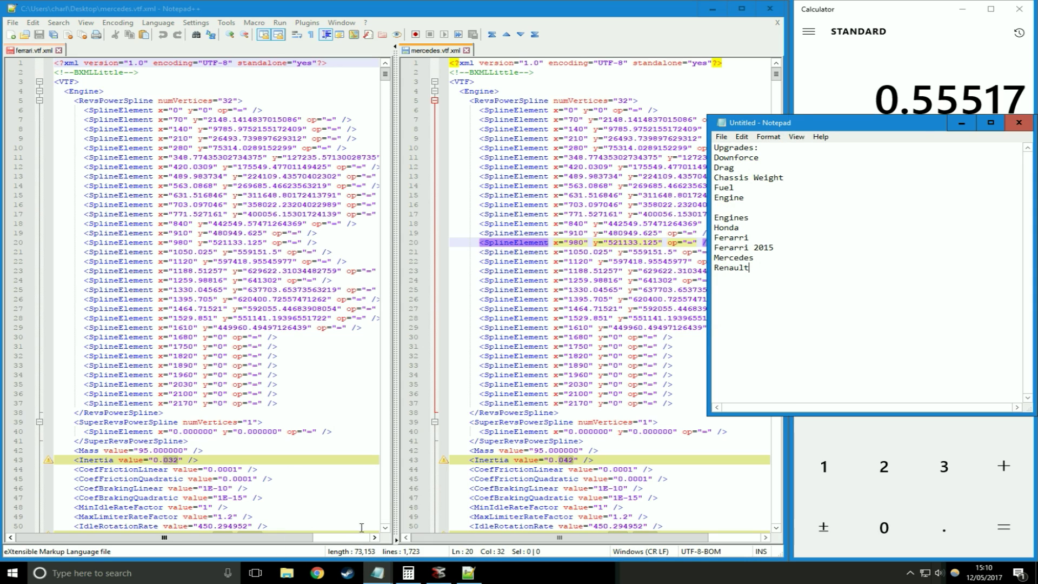
pyautogui.click(961, 123)
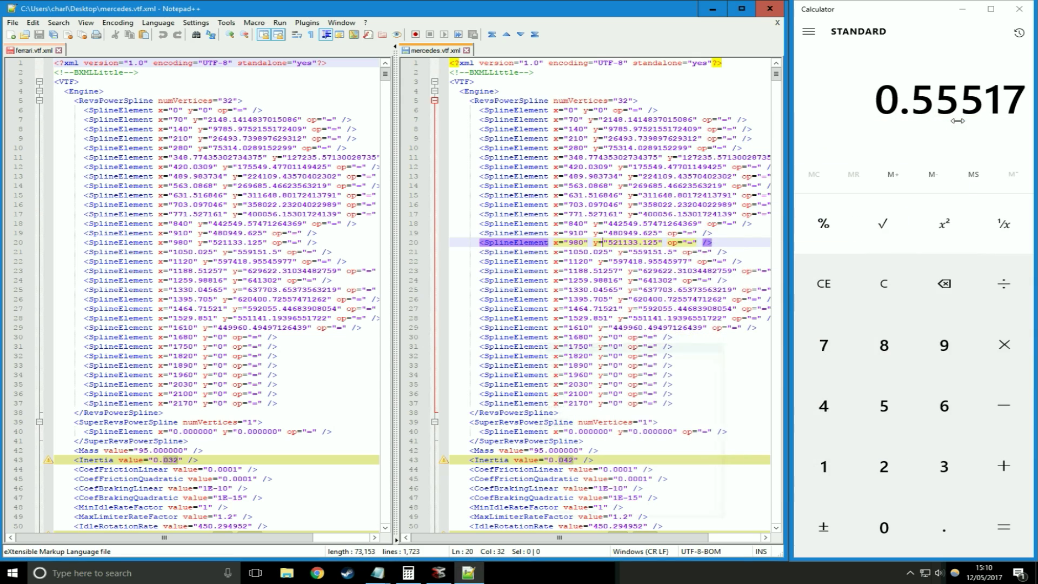
pyautogui.click(256, 269)
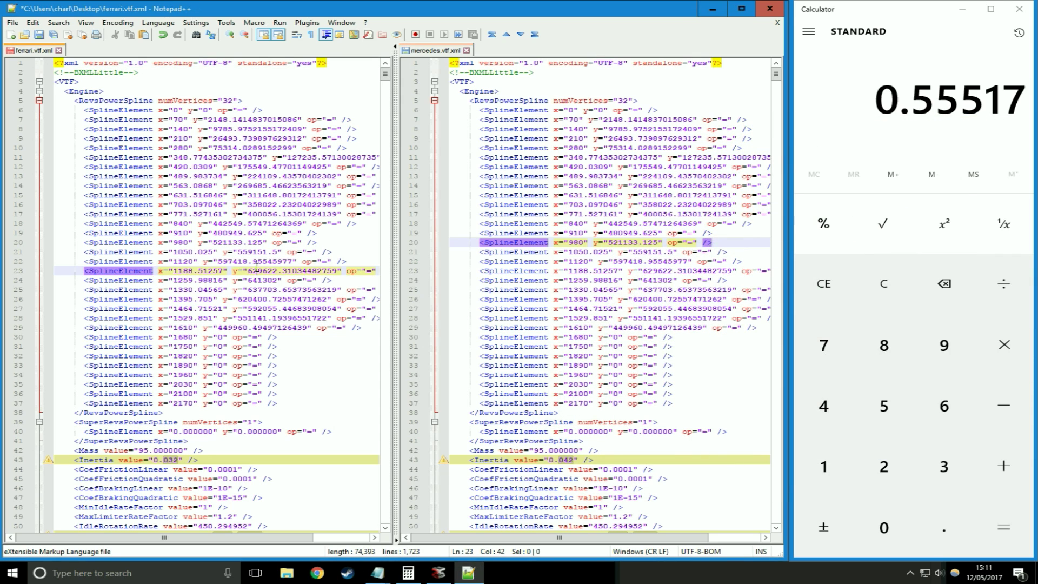